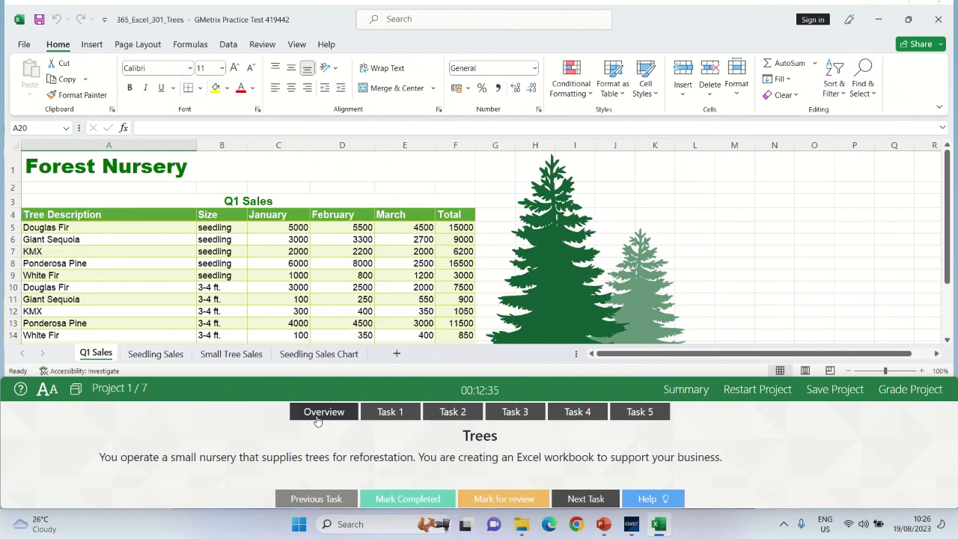
Show Task 1's instructions: apply Style 5 to the Seedling Sales Chart
left_click(382, 414)
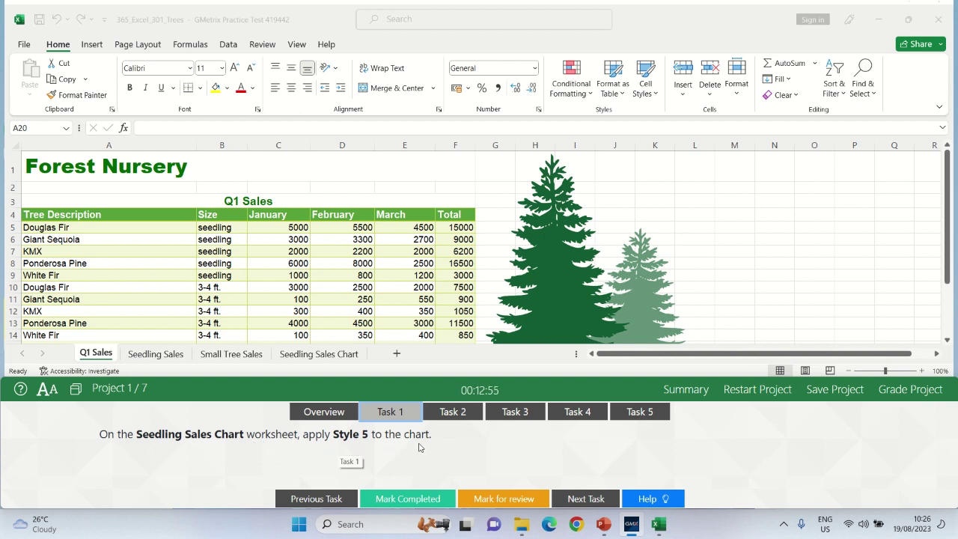
Apply chart Style 5 to the chart on the Seedling Sales Chart sheet
left_click(319, 353)
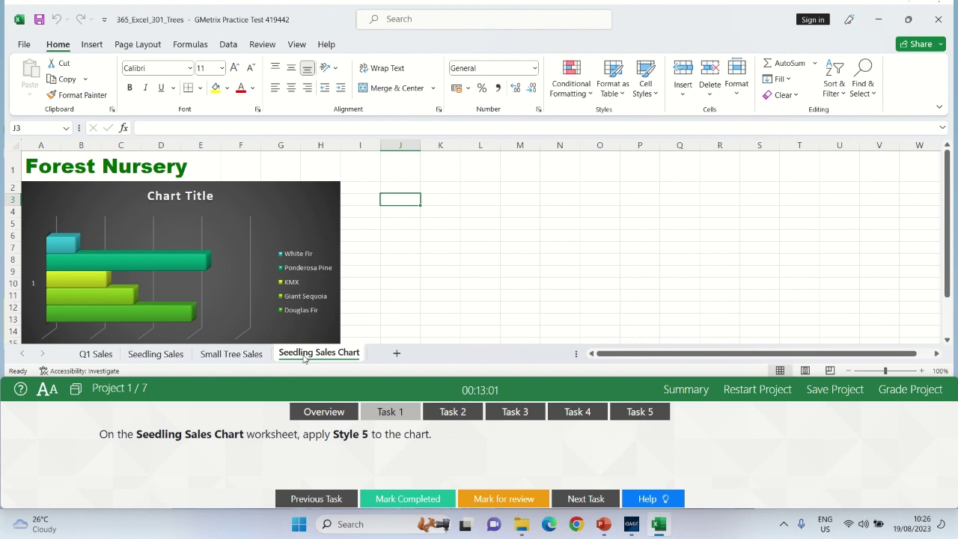
left_click(277, 189)
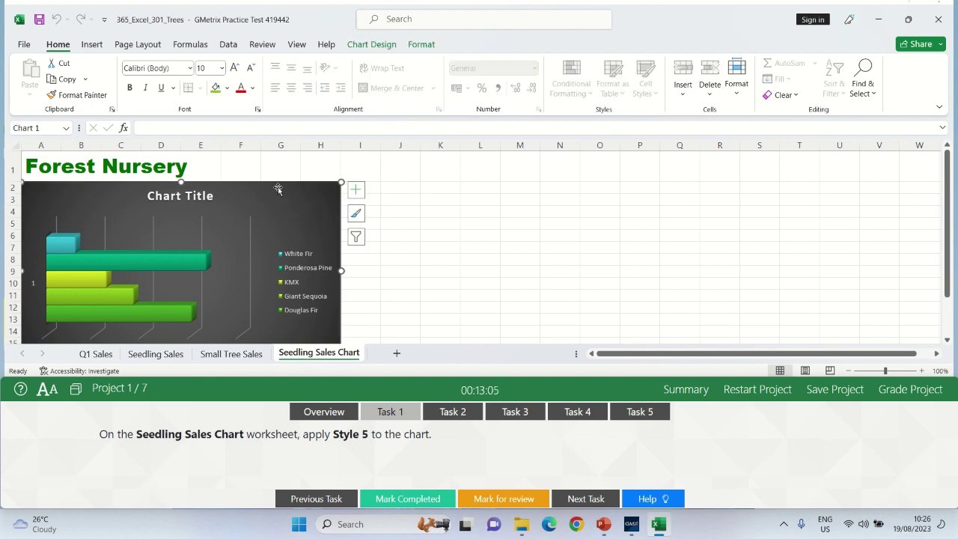
left_click(357, 44)
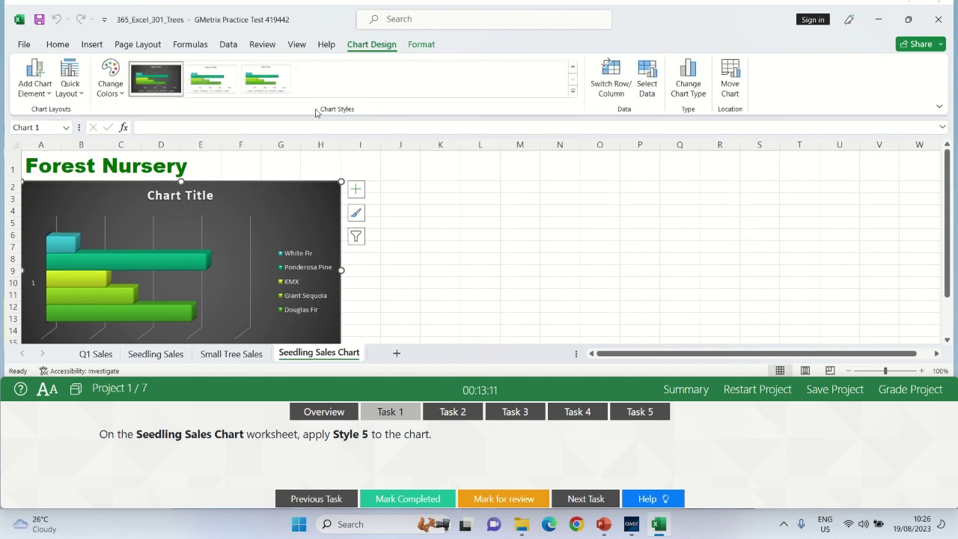
left_click(573, 91)
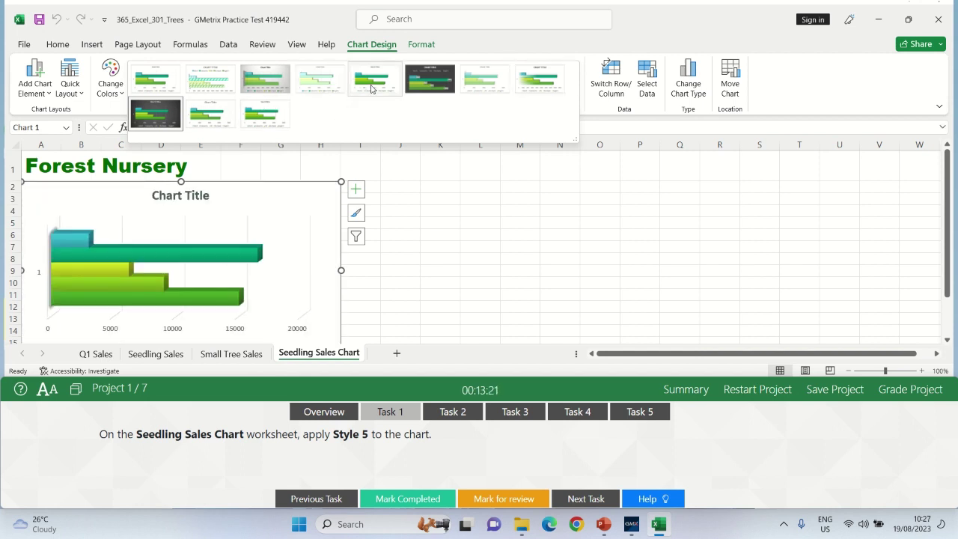
left_click(371, 88)
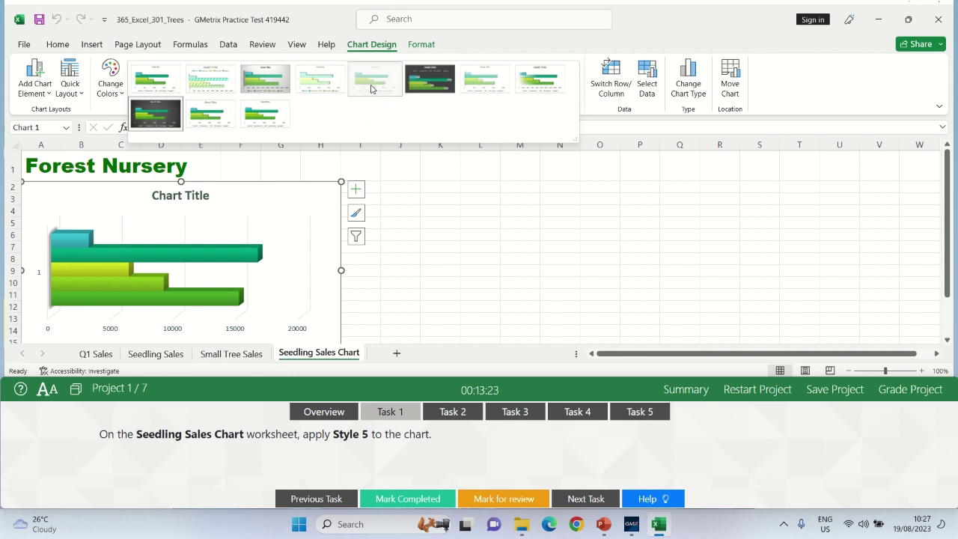
Mark Task 1 completed and bring up Task 2's instructions
left_click(425, 224)
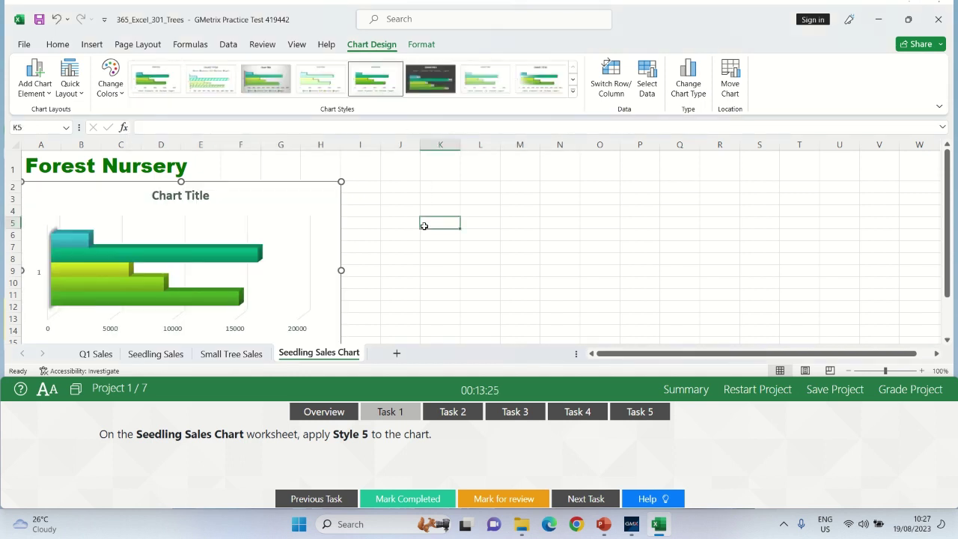
left_click(397, 500)
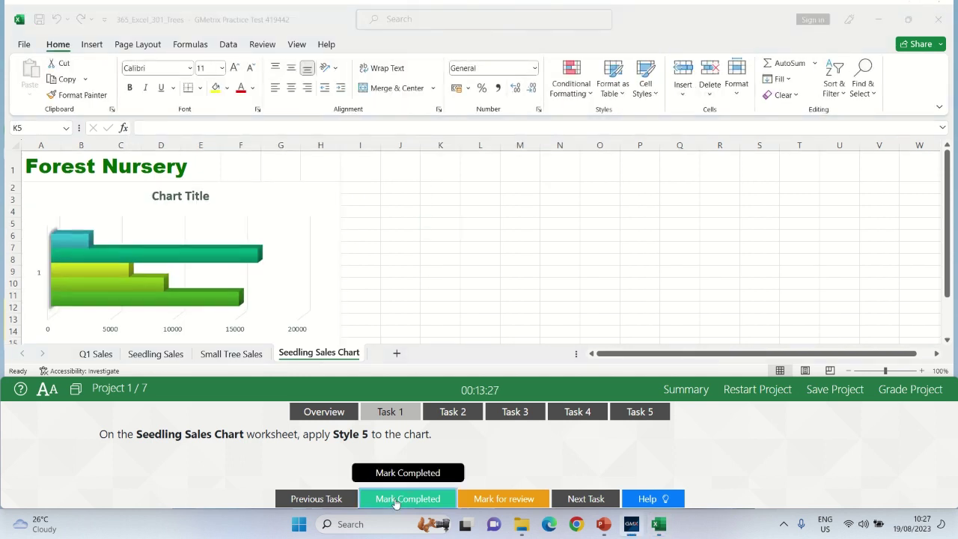
left_click(458, 414)
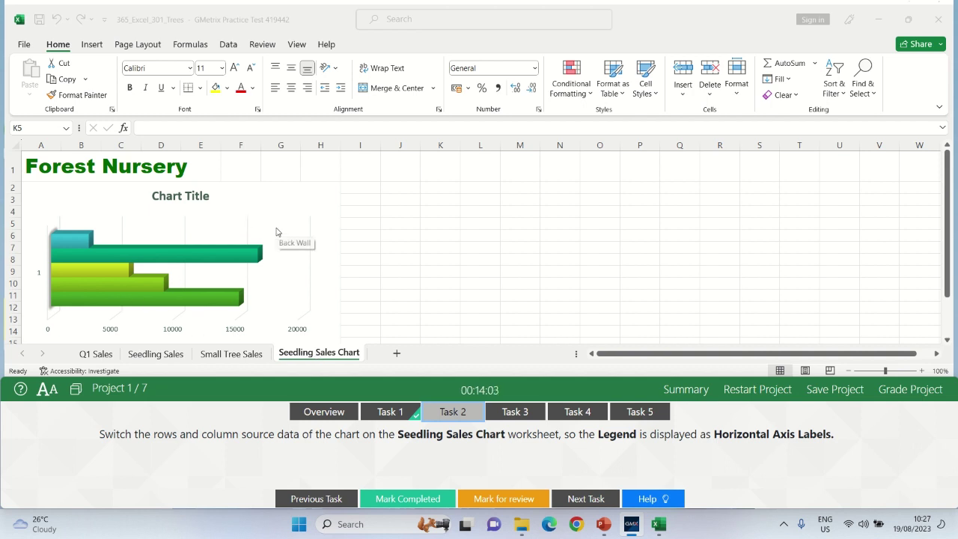
Switch Row/Column on the Seedling Sales Chart, then mark Task 2 completed
left_click(314, 188)
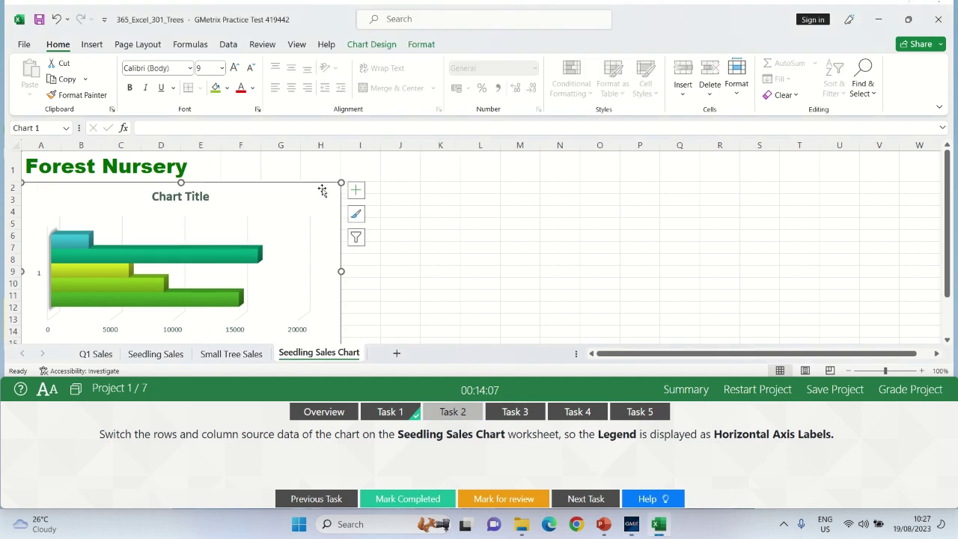
left_click(366, 47)
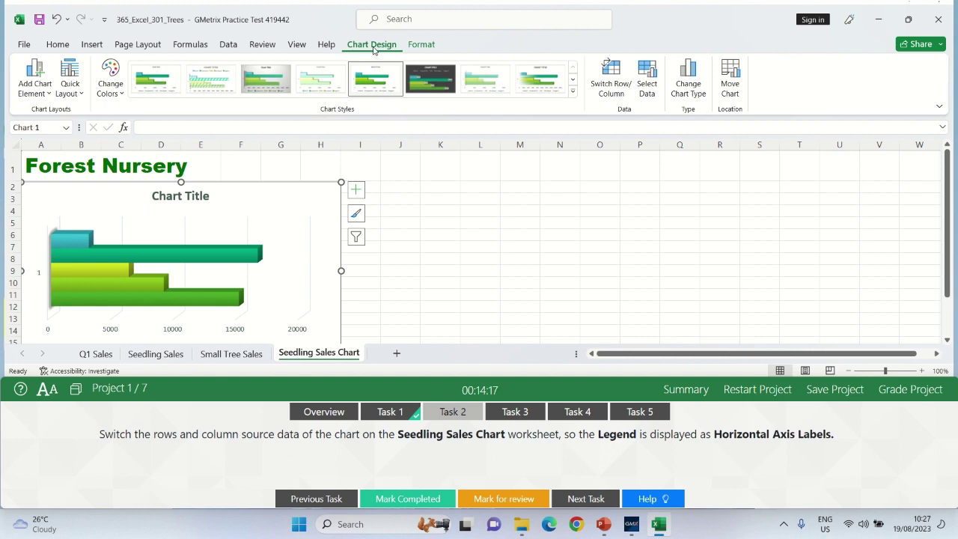
left_click(611, 88)
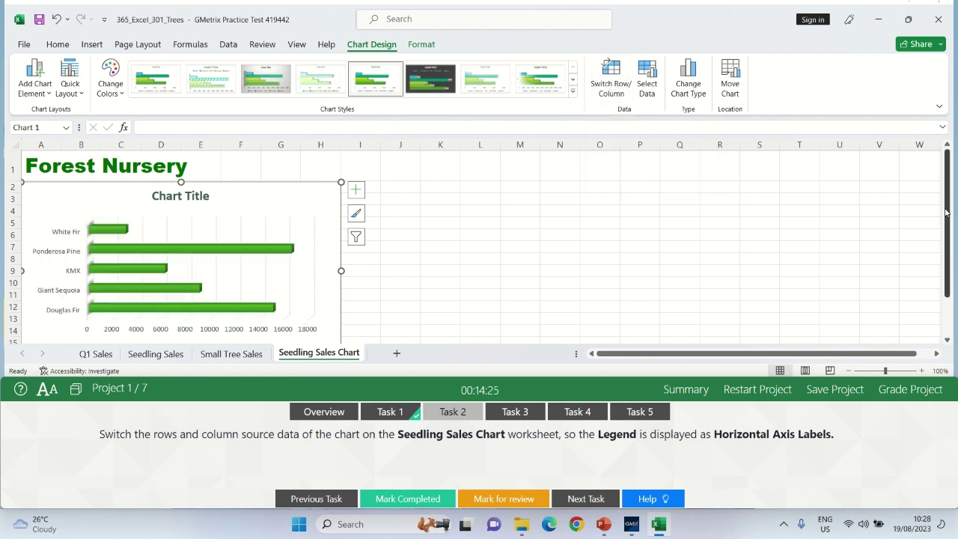
left_click_drag(950, 208, 946, 229)
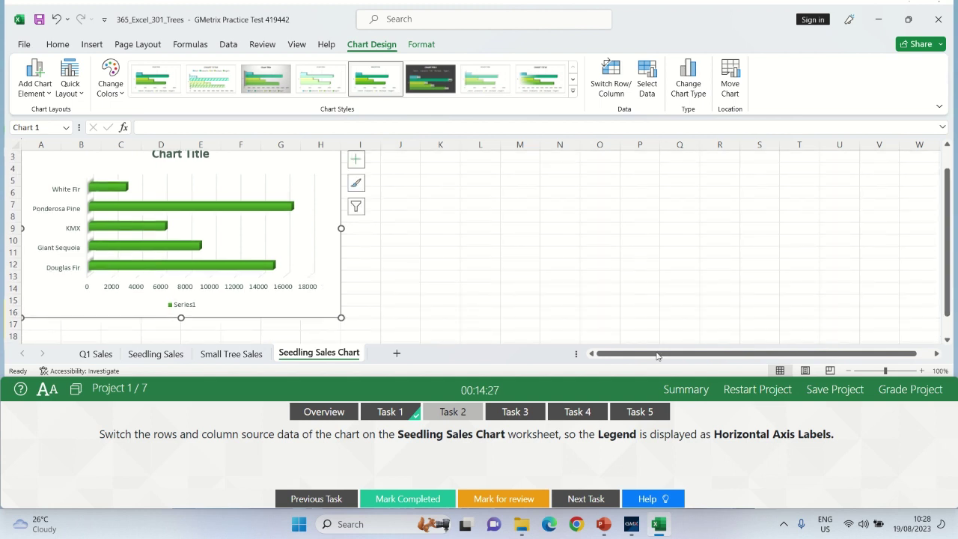
left_click(386, 501)
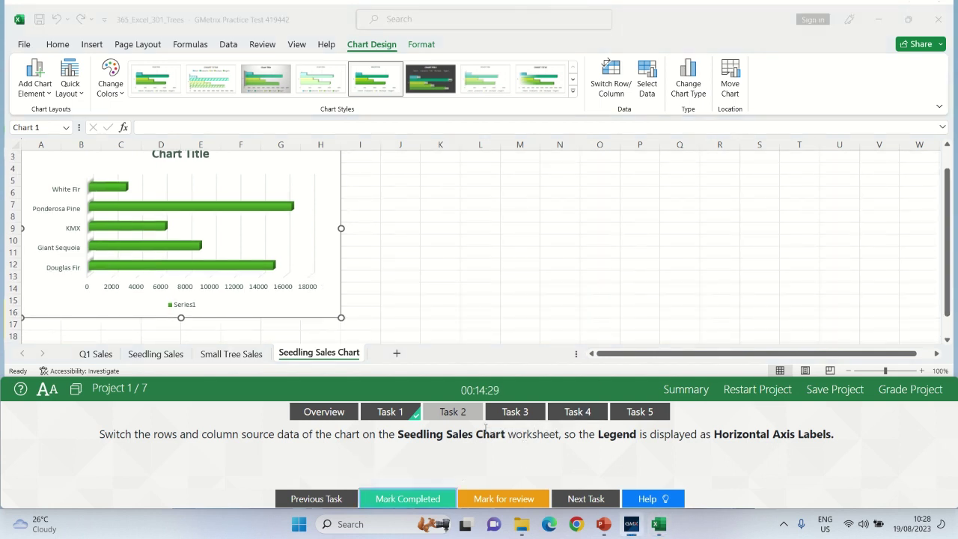
Show Task 3's instructions: add Page 1 of ? numbering to the Q1 Sales header
left_click(511, 415)
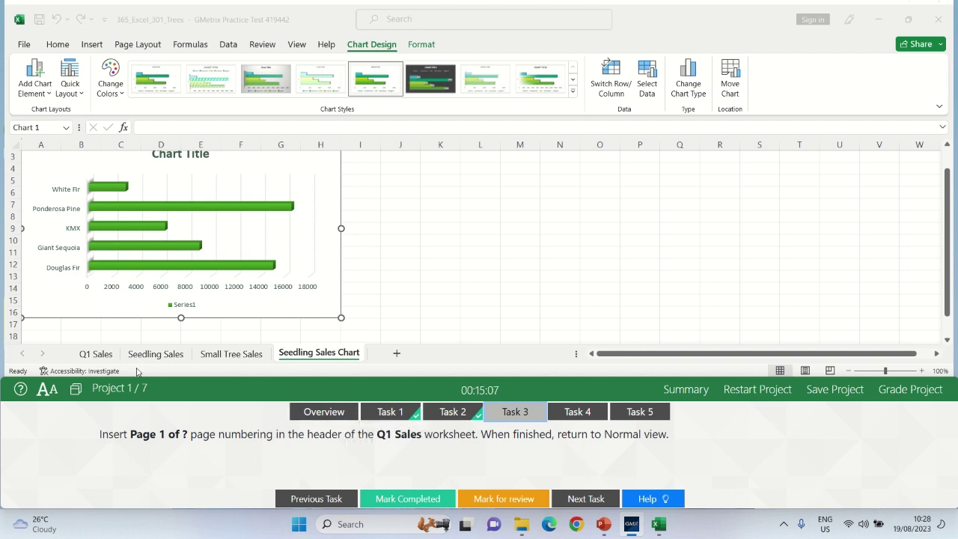
Go to the Q1 Sales sheet and start editing its header via Insert > Header & Footer
left_click(96, 355)
left_click(96, 355)
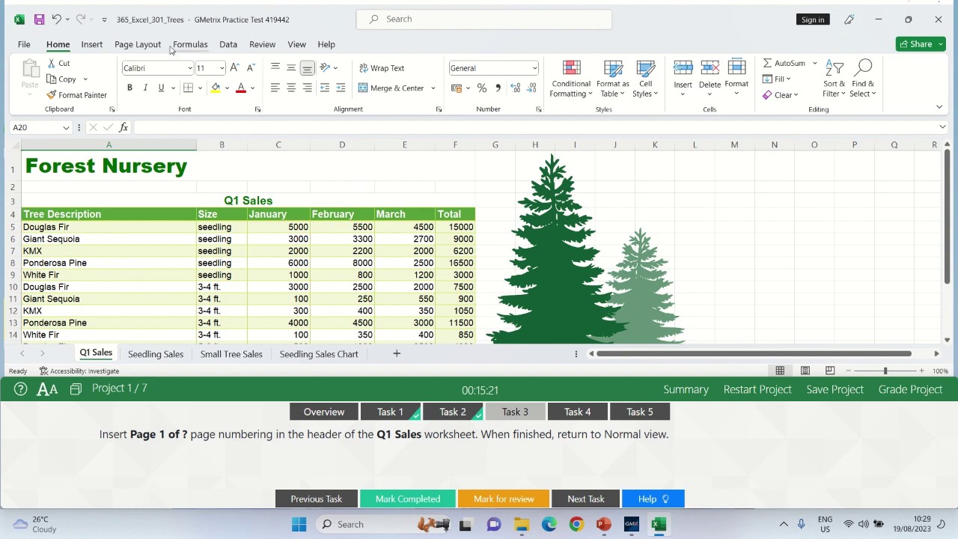
left_click(93, 44)
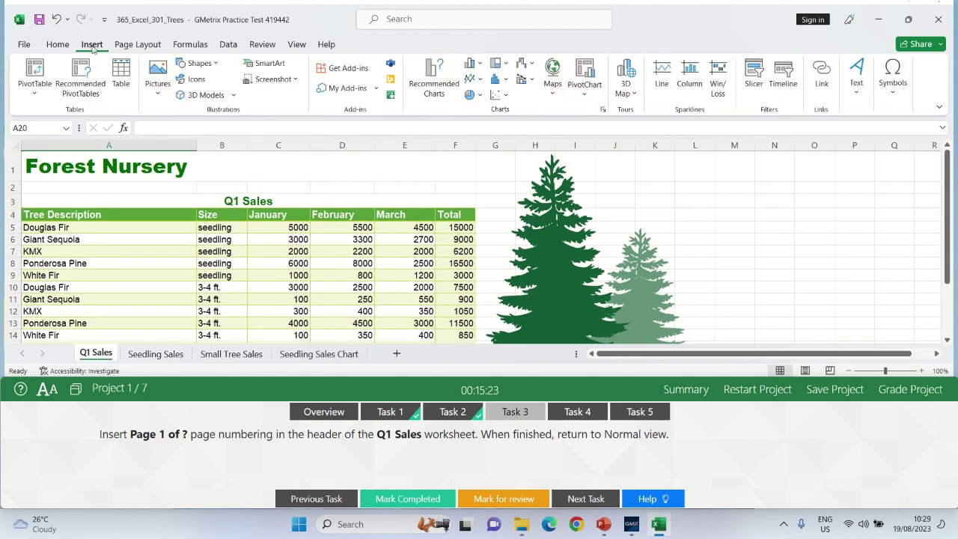
left_click(857, 91)
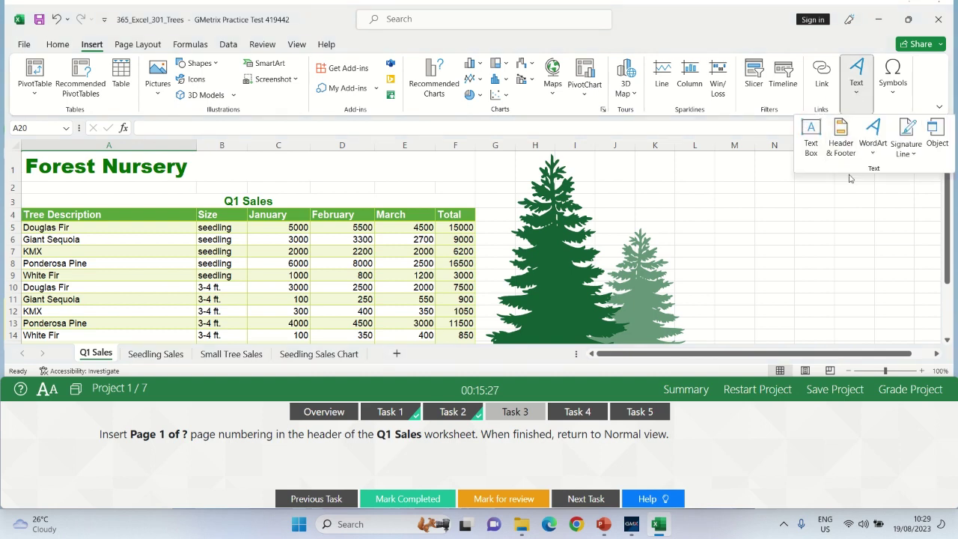
left_click(840, 148)
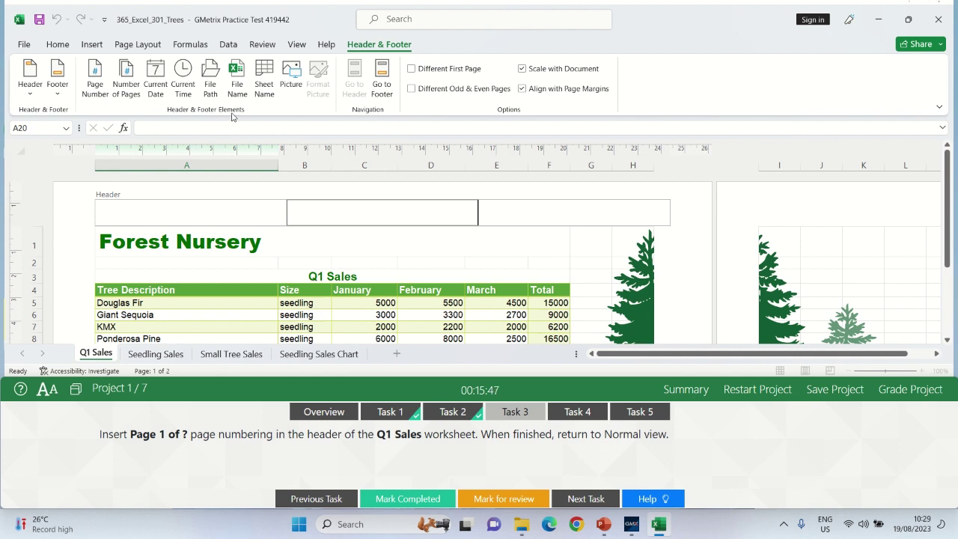
Apply the 'Page 1 of ?' header preset, return to Normal view, and mark Task 3 completed
left_click(26, 98)
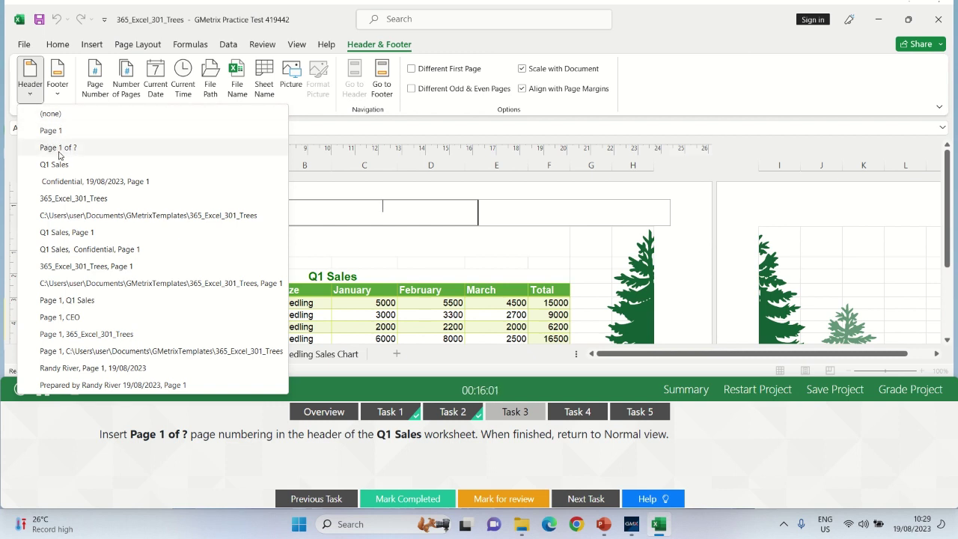
key("Escape")
key("Escape")
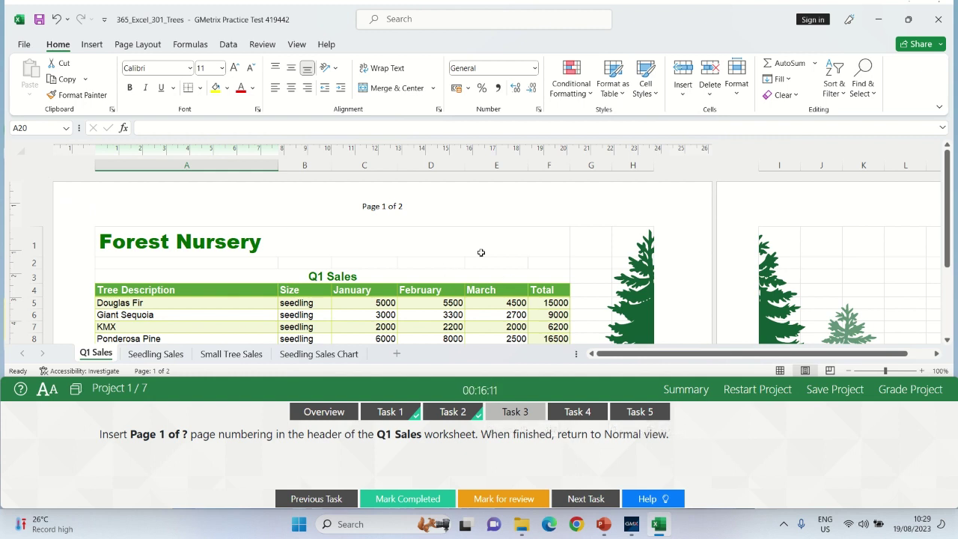
left_click(297, 45)
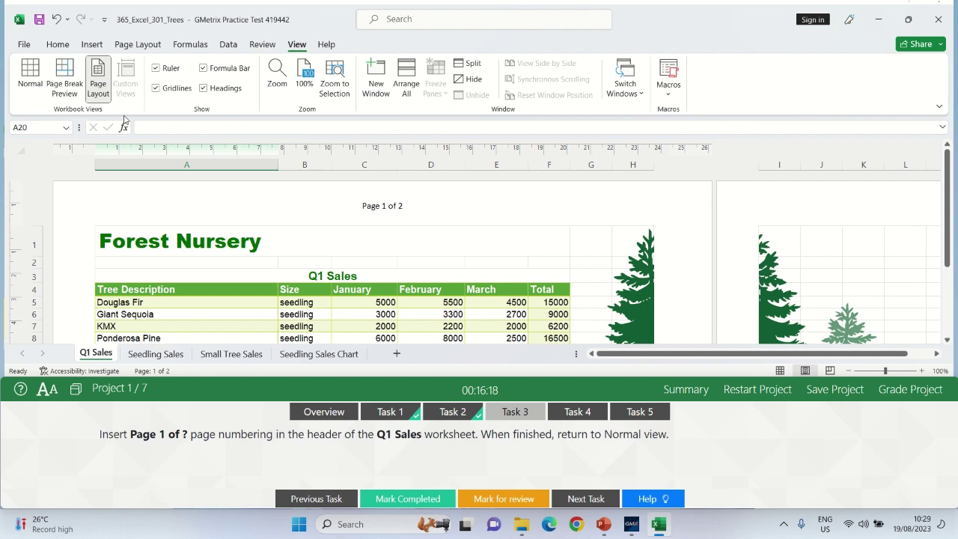
left_click(31, 88)
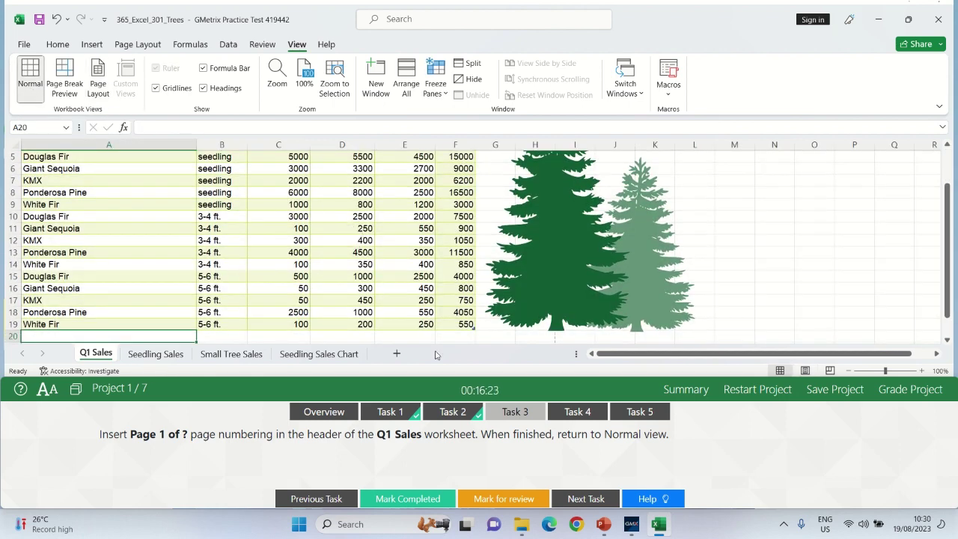
left_click(412, 501)
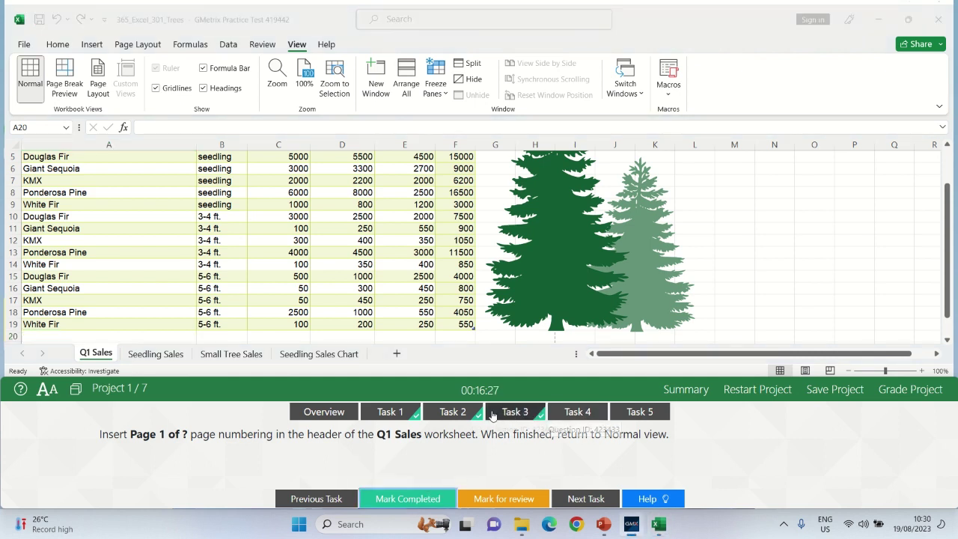
Show Task 4's instructions: transpose Q1 Sales A4:E9 onto Seedling Sales at A4
left_click(578, 411)
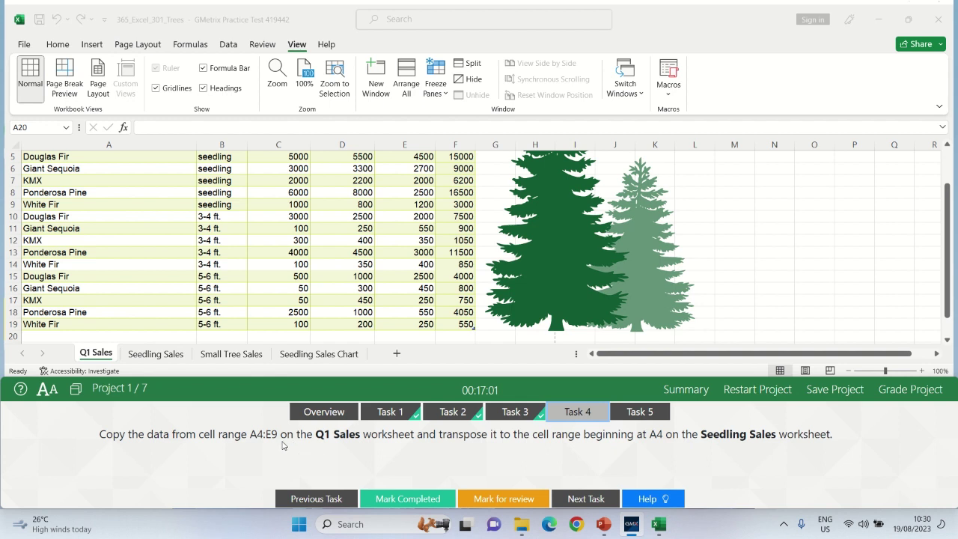
Select A4:E9 on Q1 Sales through the Name Box and copy it
left_click(97, 353)
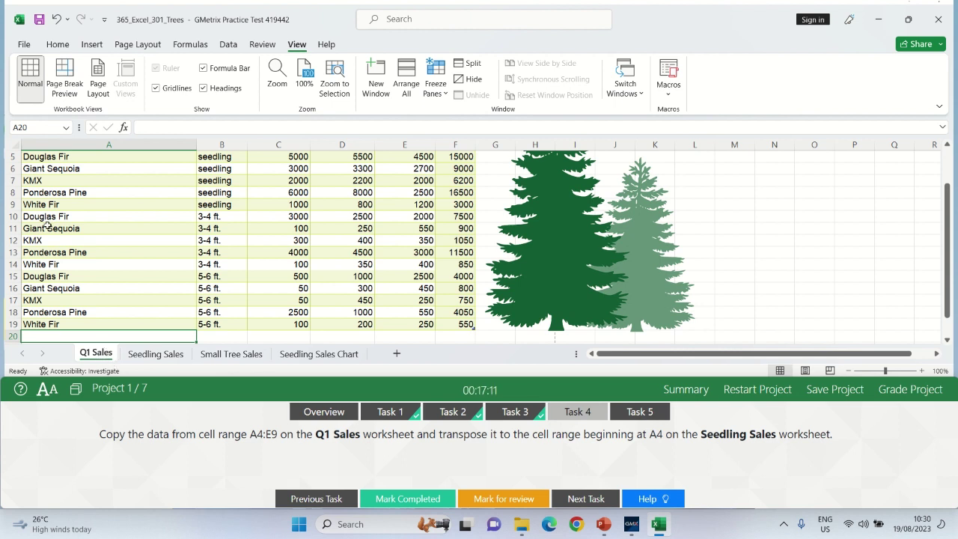
left_click(35, 128)
type("A")
type("4:E9")
key("Return")
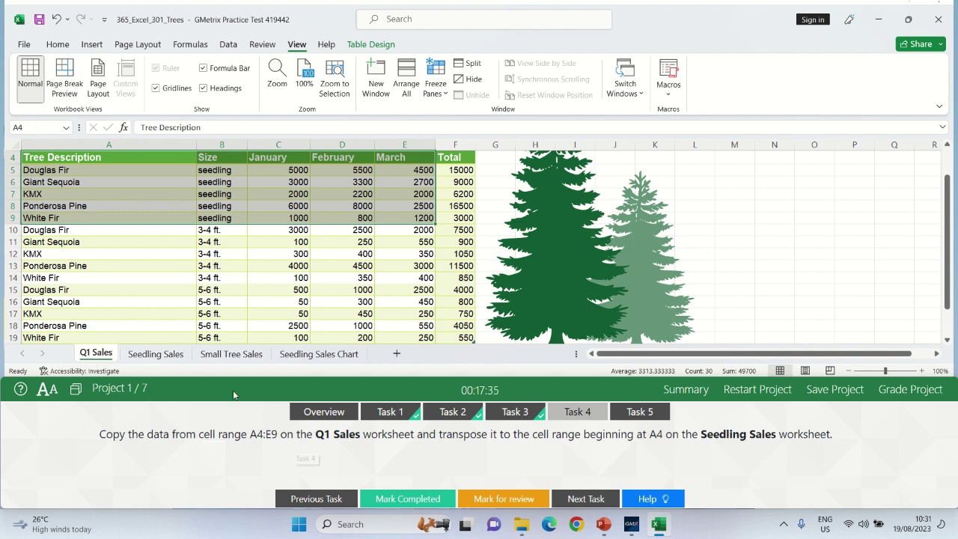
left_click(61, 48)
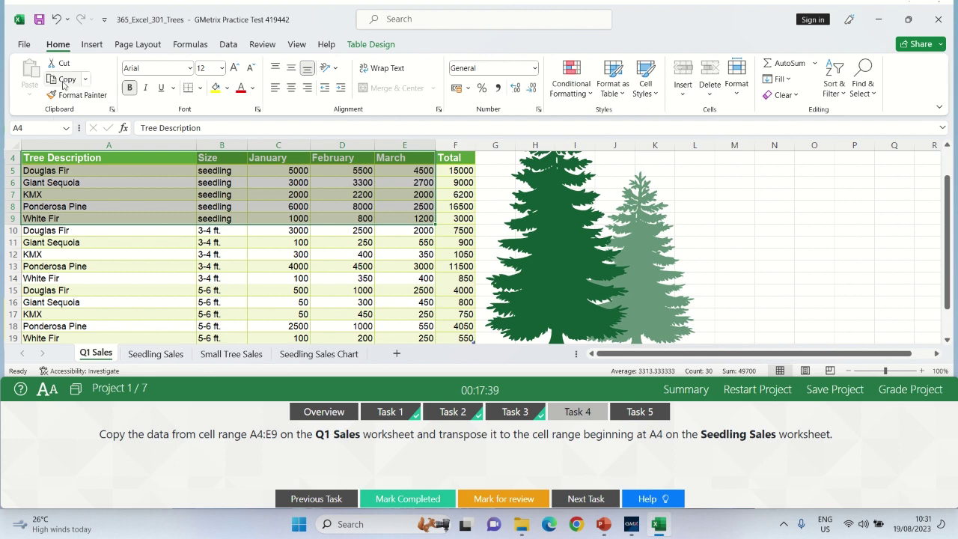
left_click(63, 80)
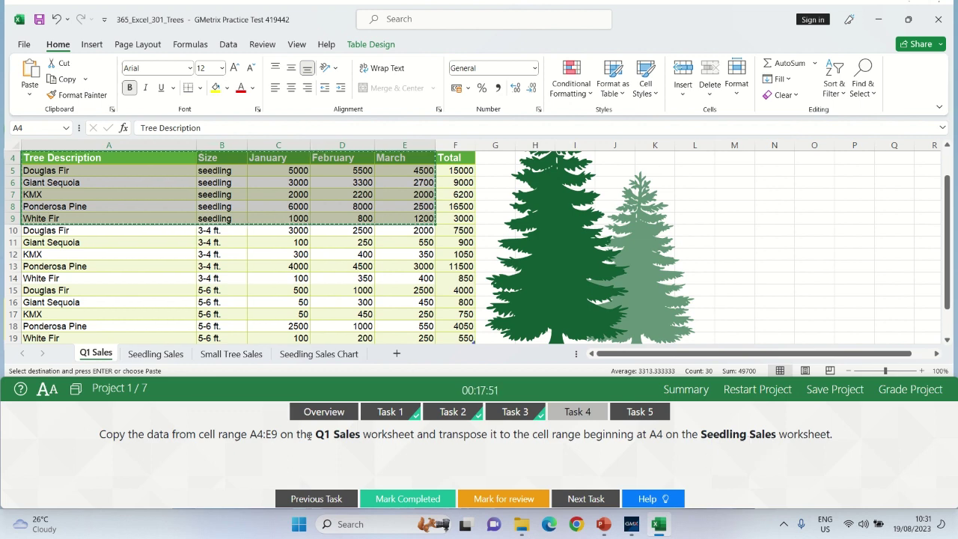
Paste the copied range transposed at Seedling Sales A4, mark Task 4 completed, and open Task 5
left_click(157, 355)
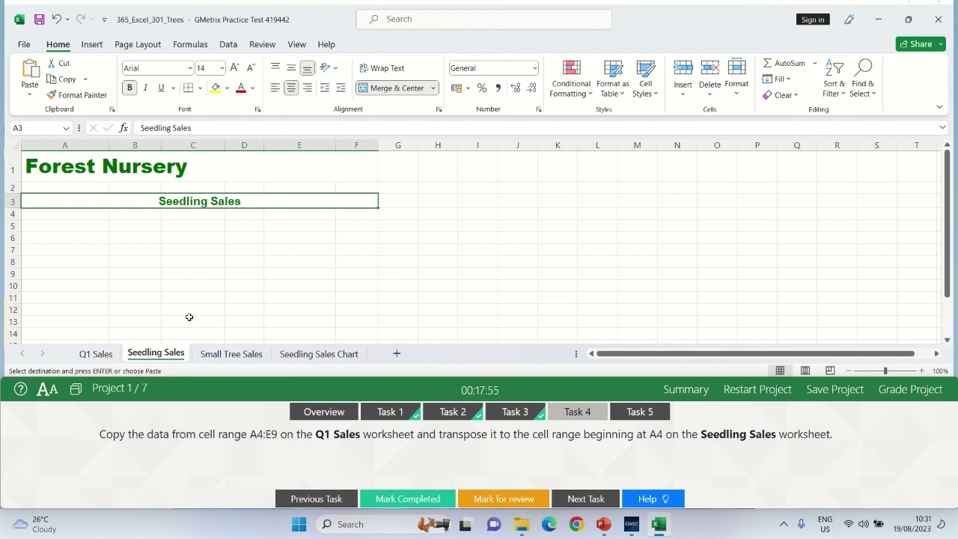
left_click(61, 216)
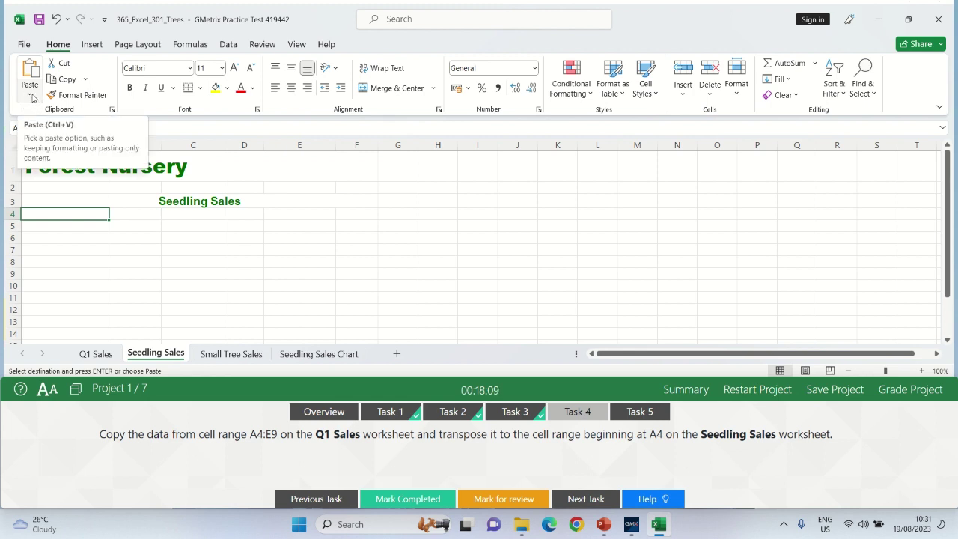
left_click(31, 98)
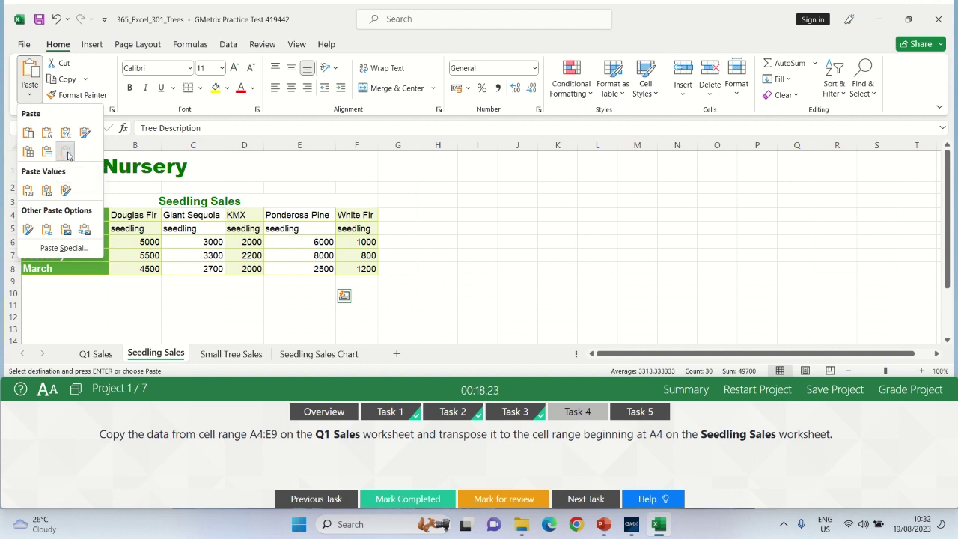
left_click(67, 153)
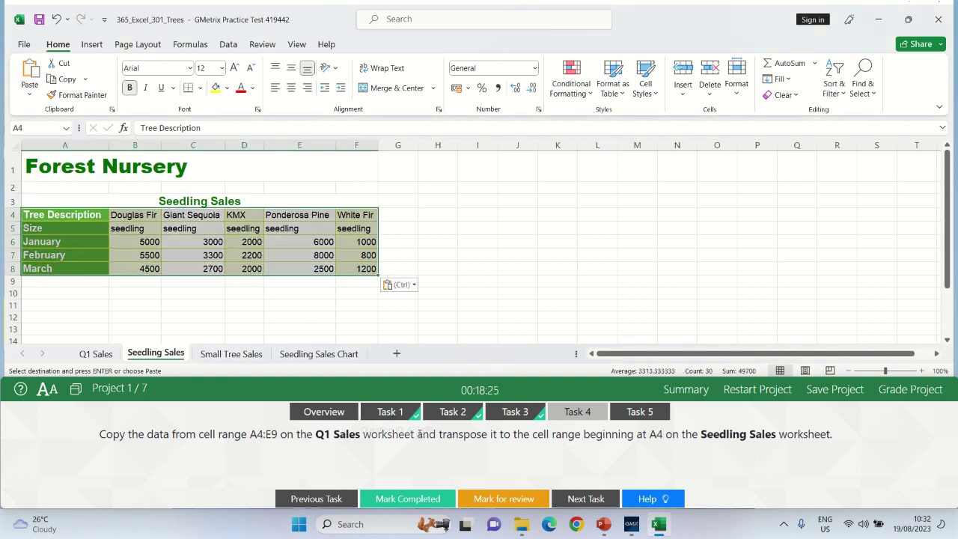
left_click(419, 497)
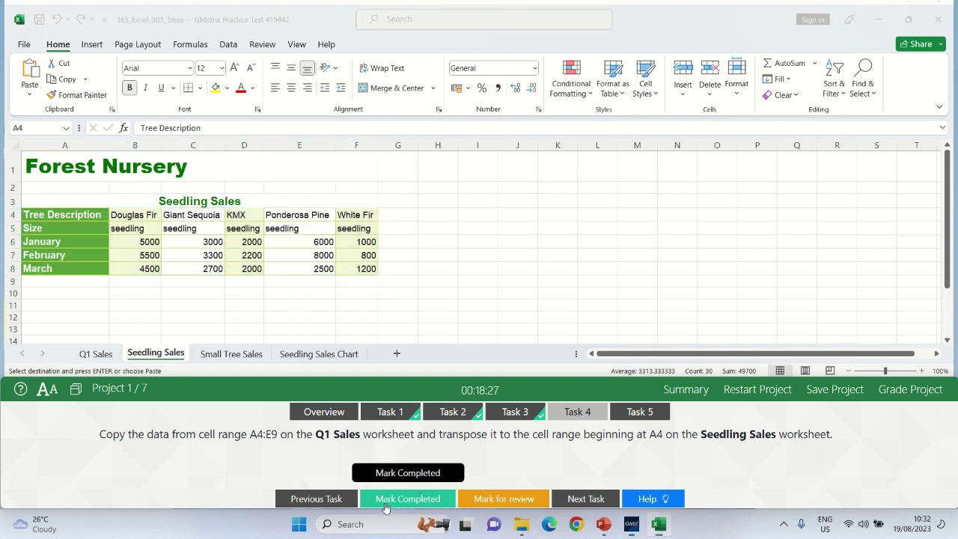
left_click(641, 414)
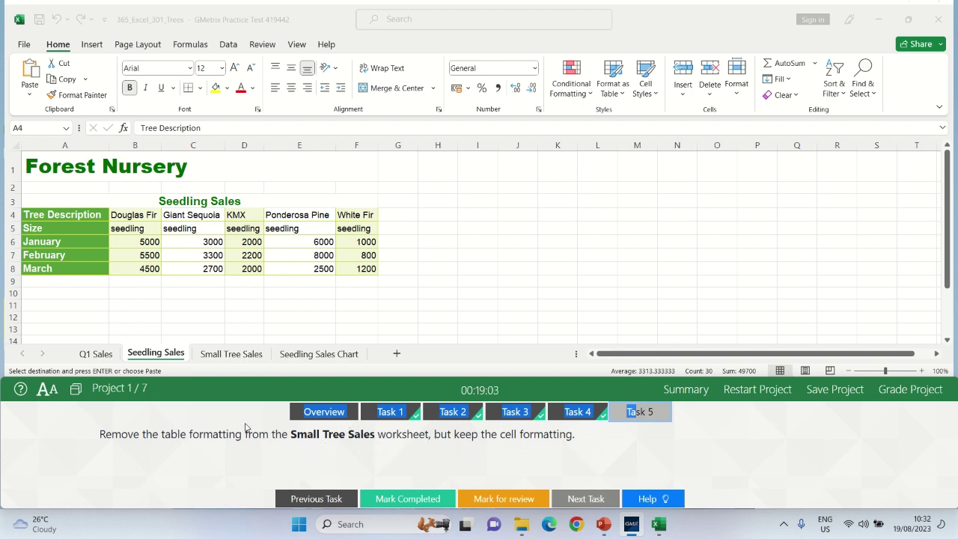
Convert the Small Tree Sales table to a normal range, keeping its formatting
left_click(232, 357)
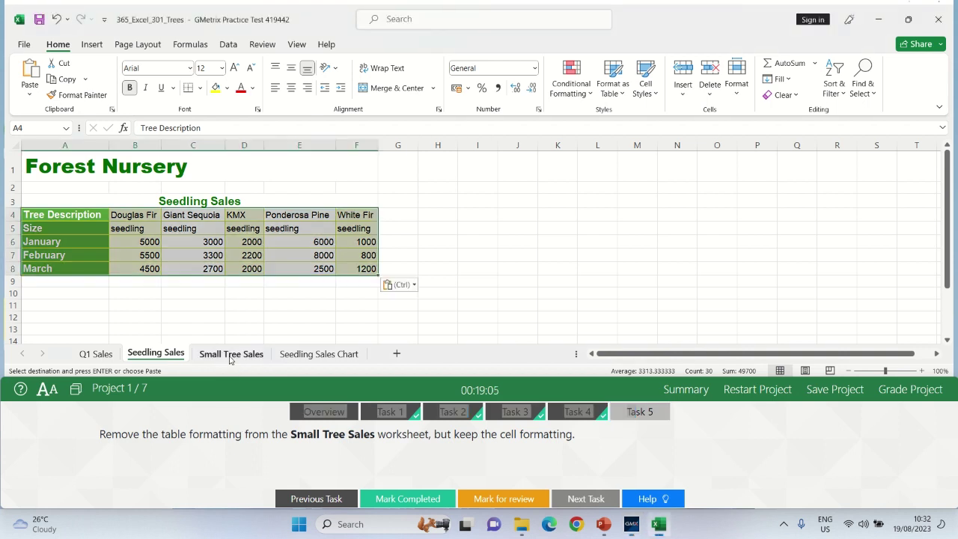
left_click(231, 355)
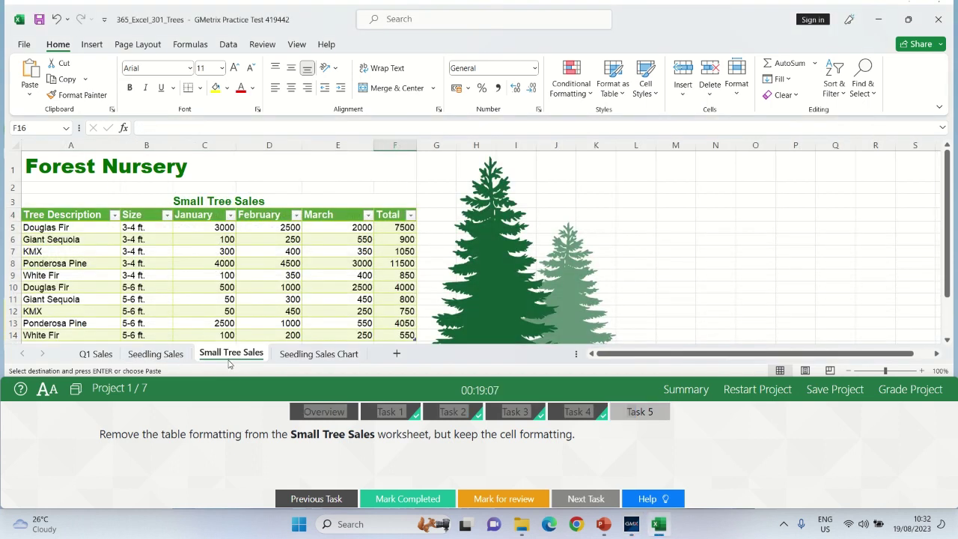
left_click(191, 276)
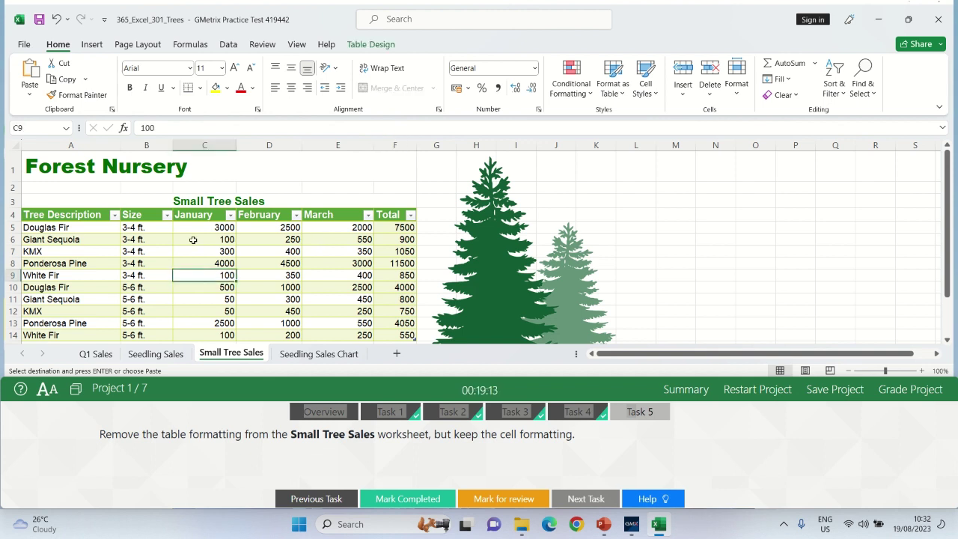
left_click(382, 50)
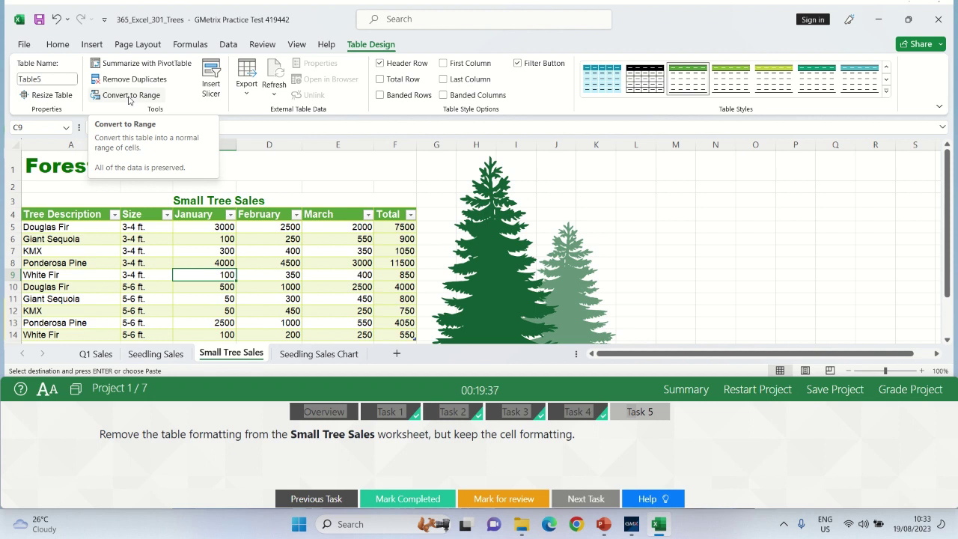
left_click(129, 97)
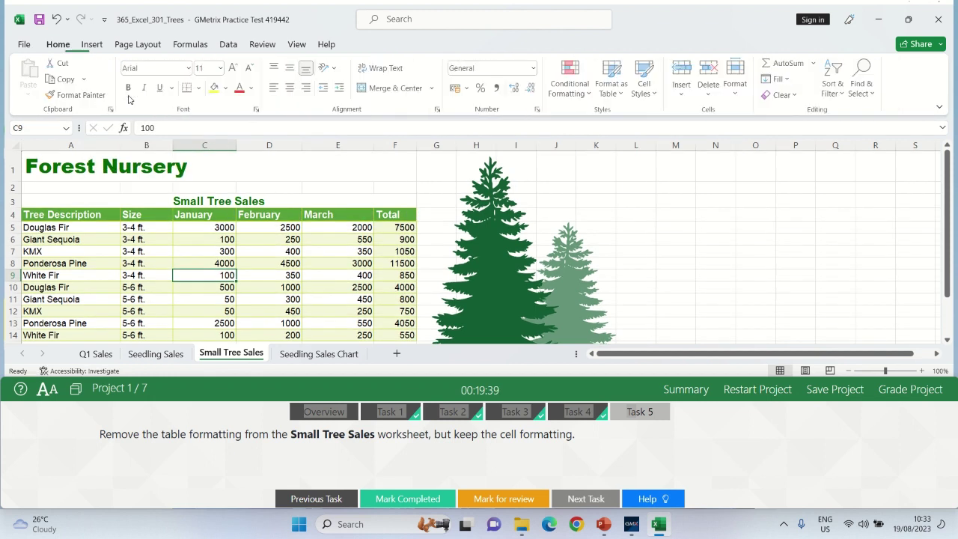
left_click(290, 238)
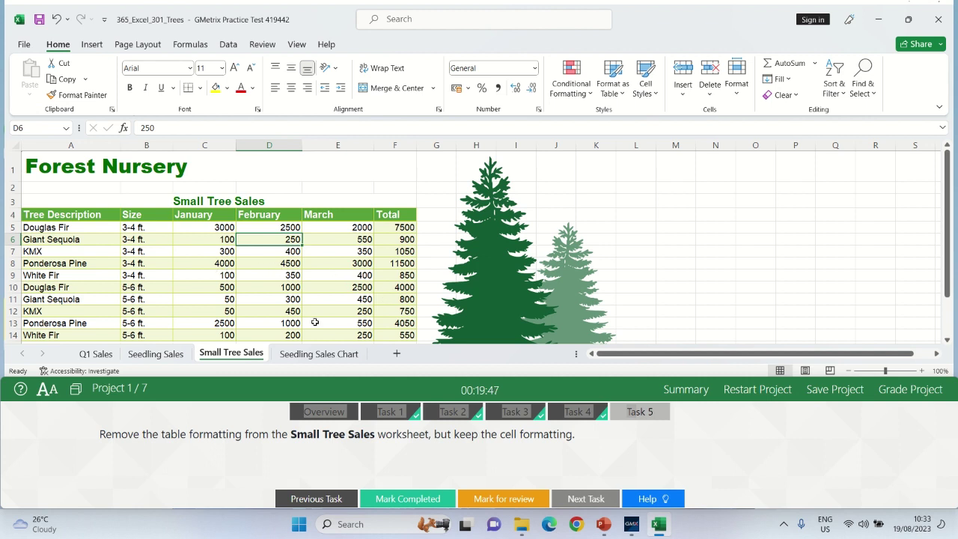
Mark Task 5 completed and grade the finished Forest Nursery project
left_click(402, 507)
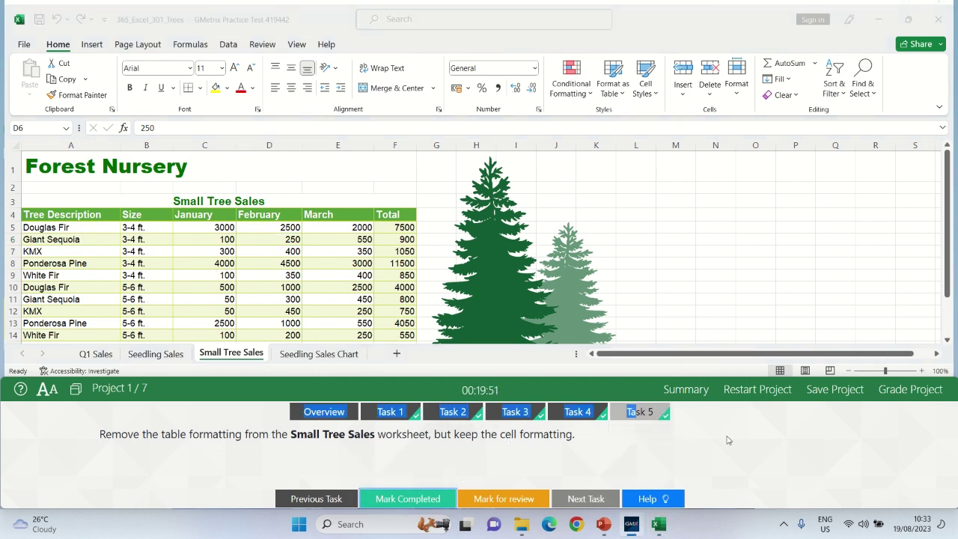
left_click(753, 440)
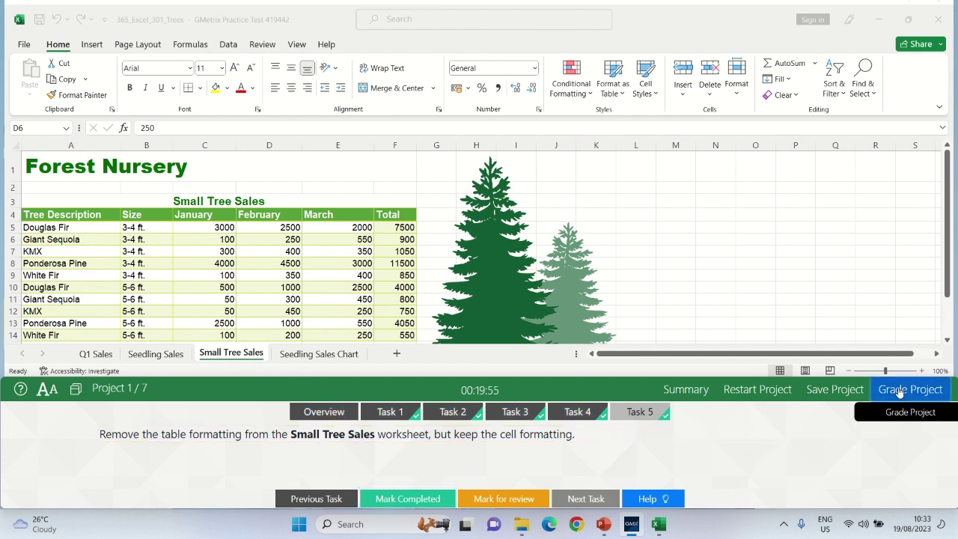
left_click(900, 390)
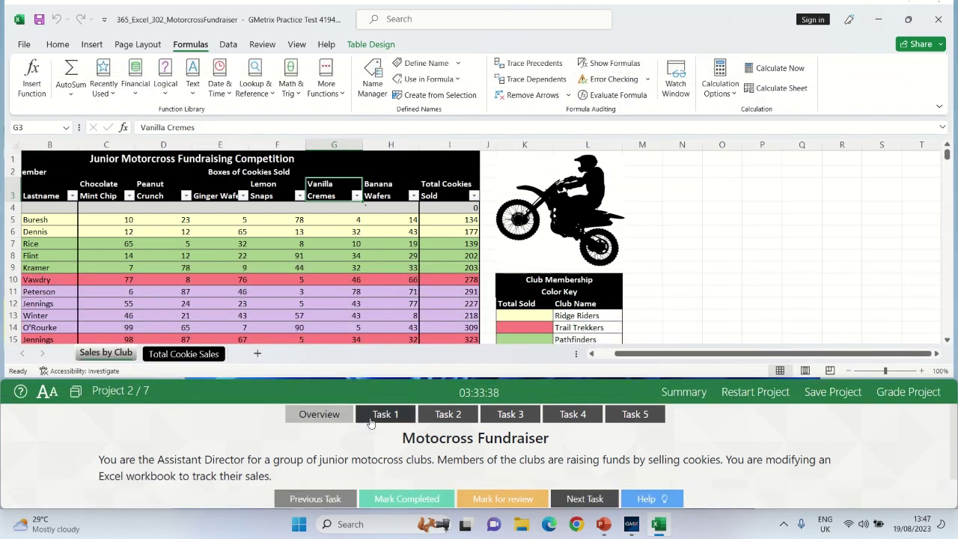
Show Task 1's instructions for summing Chocolate Mint Chip sales in Total Cookie Sales B3
left_click(384, 413)
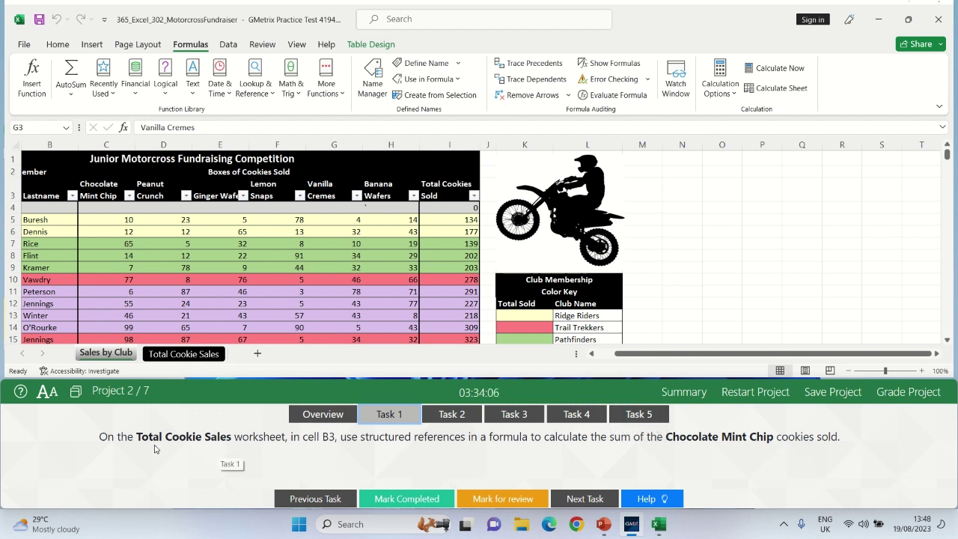
left_click(172, 356)
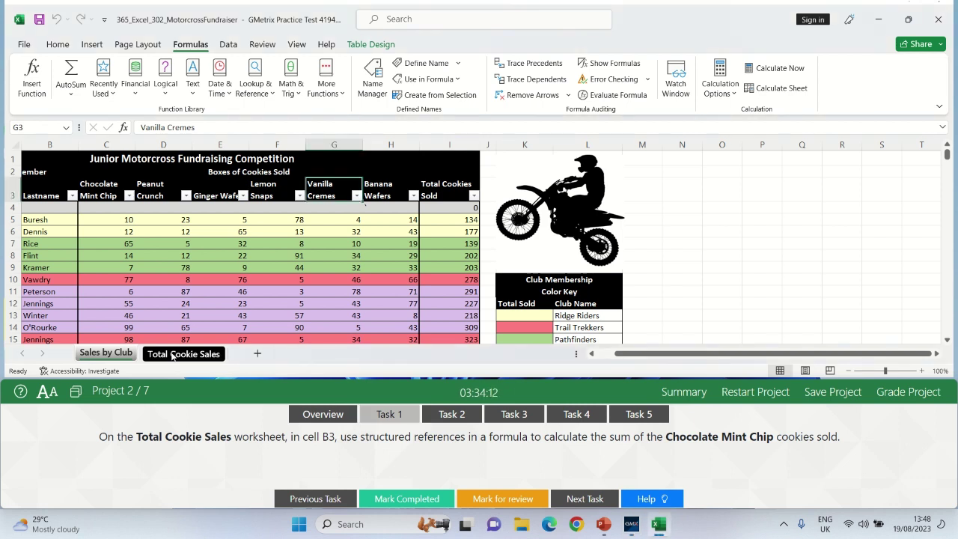
Enter a SUM of the Sales by Club Chocolate Mint Chip column in B3 (1366) and mark Task 1 completed
left_click(172, 353)
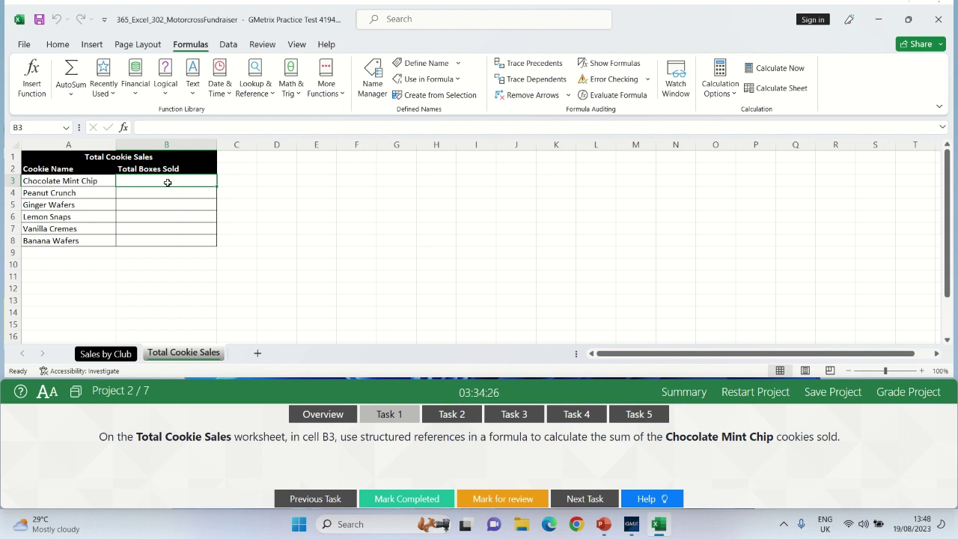
type("=")
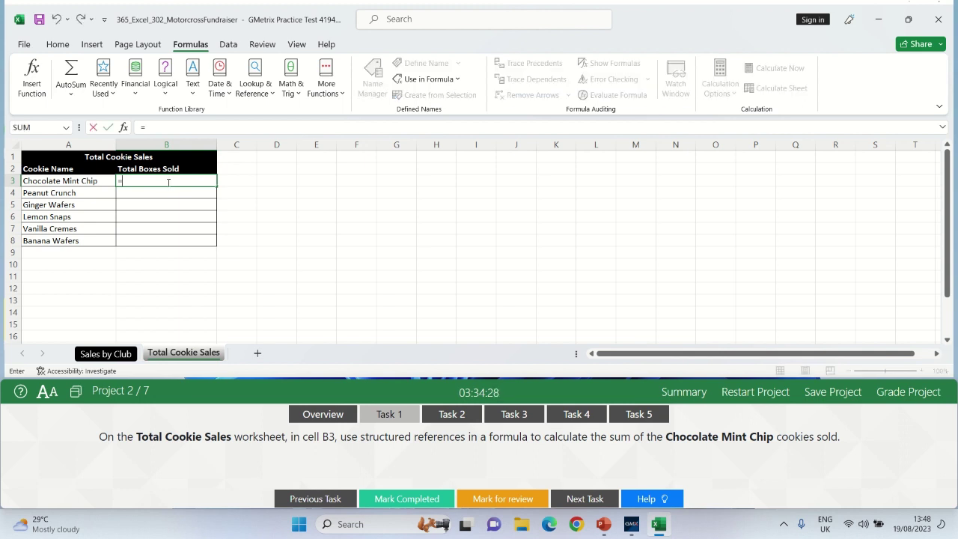
type("SUM")
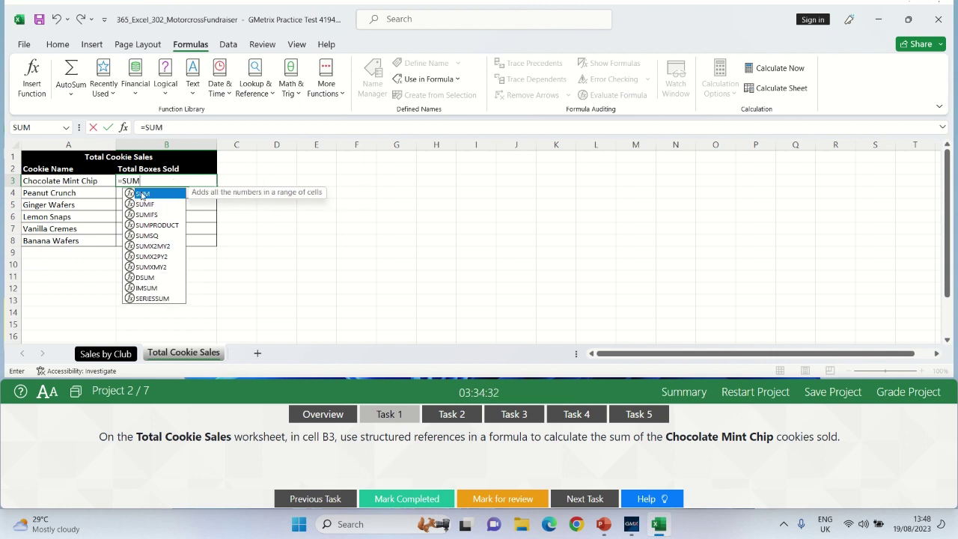
double_click(142, 194)
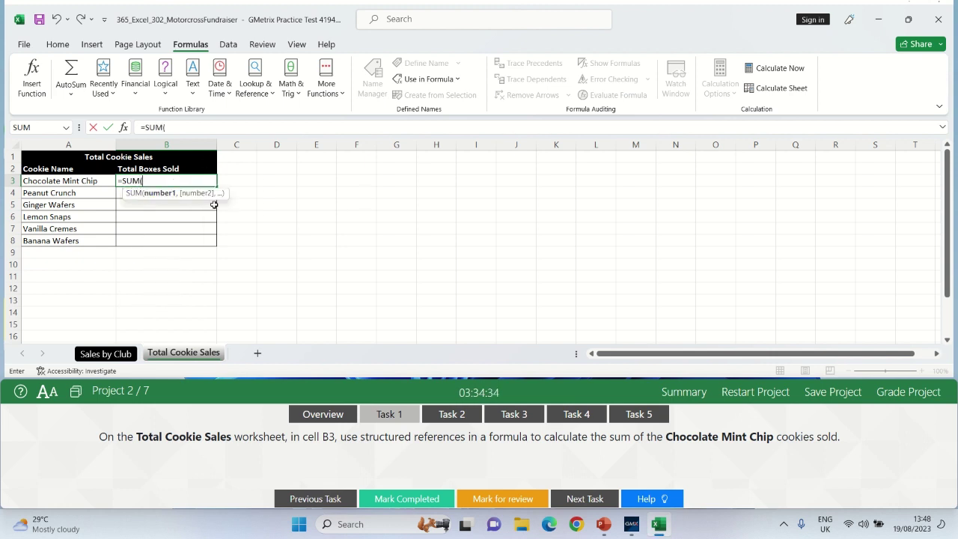
left_click(98, 354)
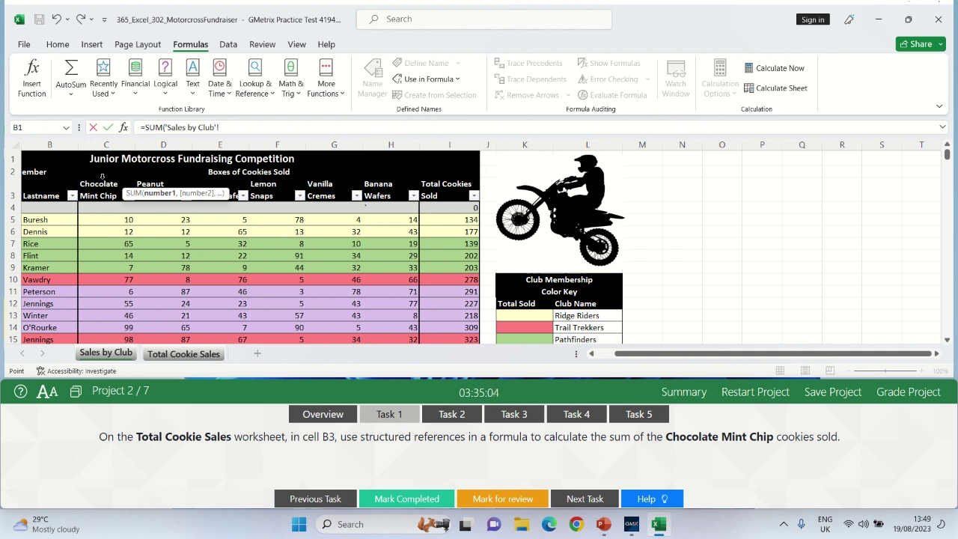
left_click(102, 176)
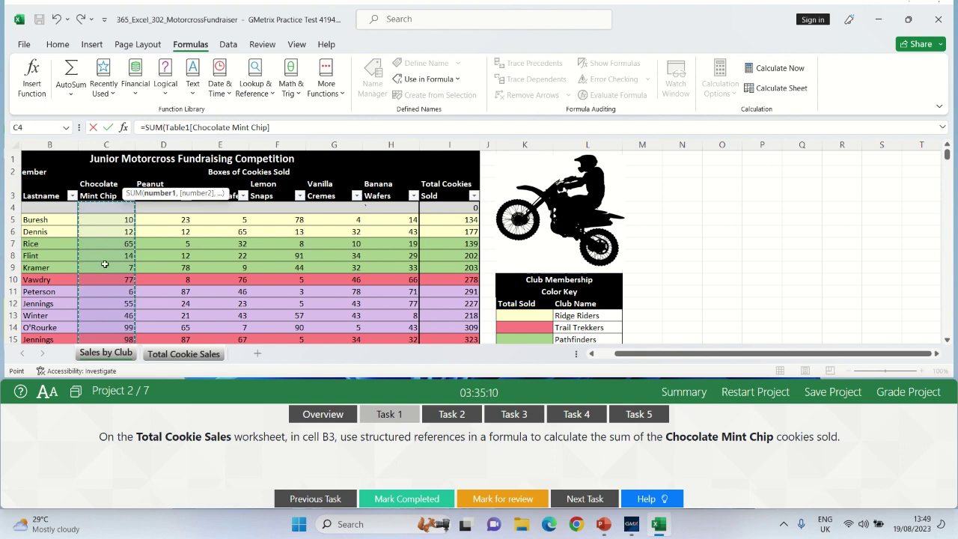
key("Return")
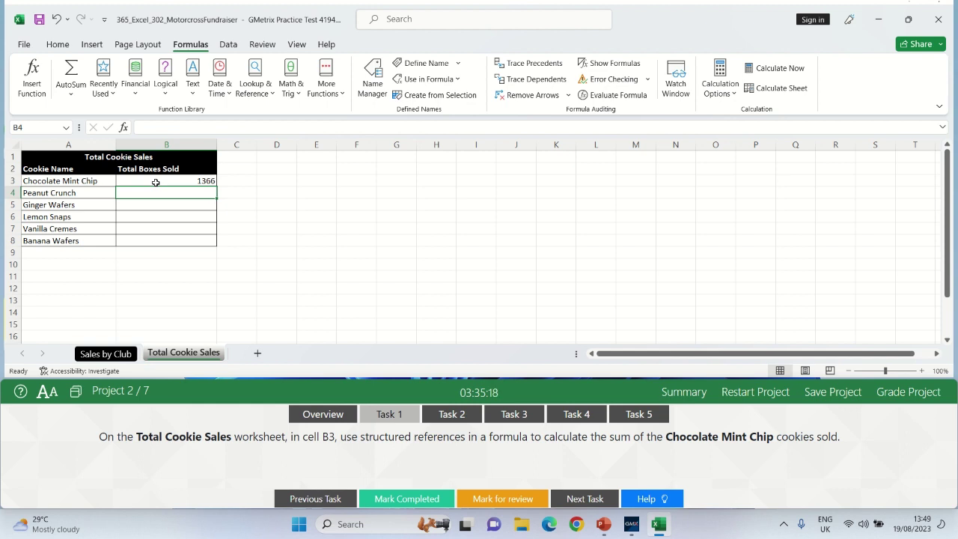
left_click(380, 492)
Show Task 2's instructions for the Blazing_Bikes named range
left_click(450, 416)
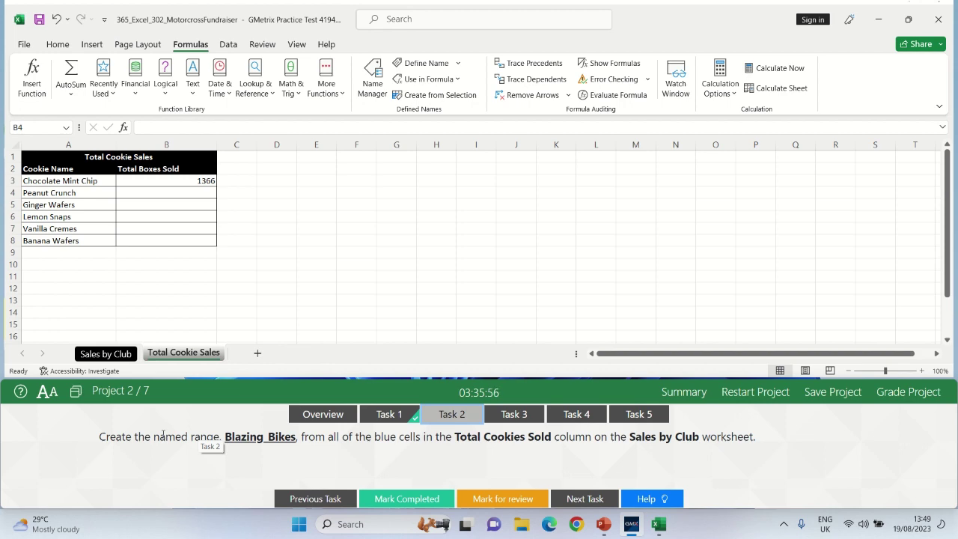
On Sales by Club, select the blue Total Cookies Sold cells I17:I20
left_click(107, 356)
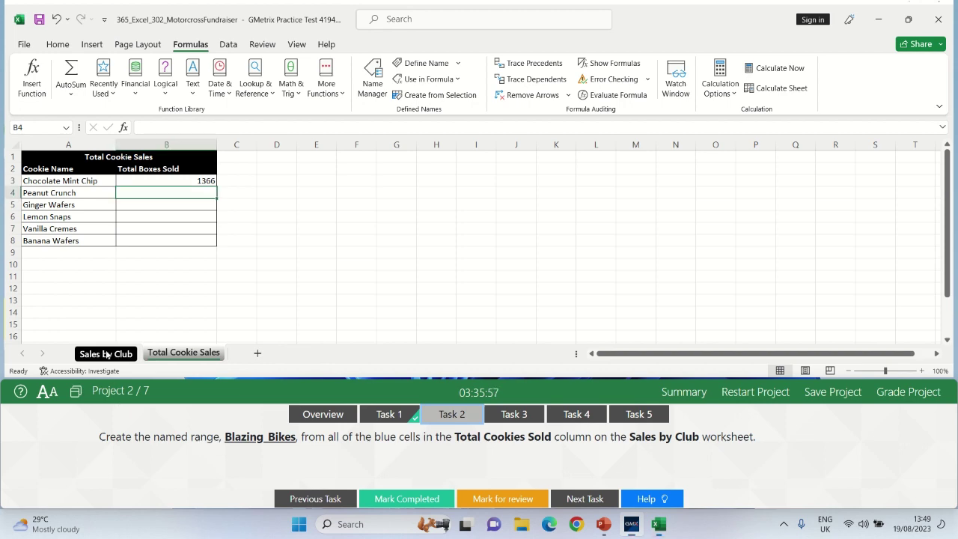
left_click(107, 354)
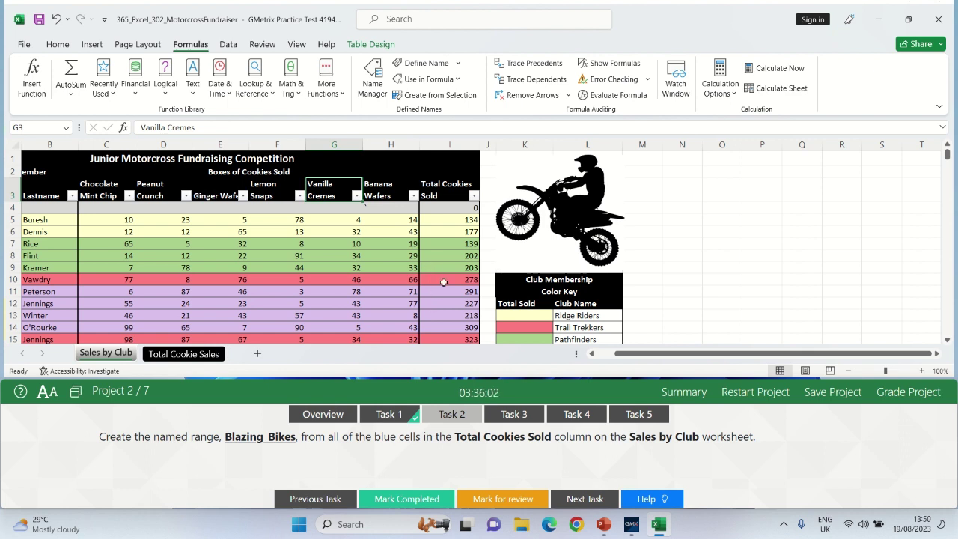
key("Down")
key("Down")
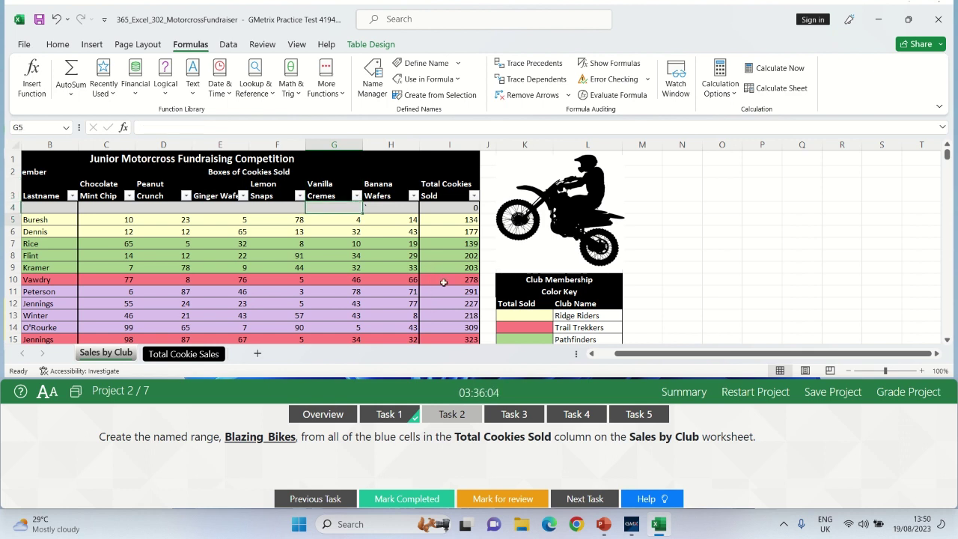
key("Right")
key("Right")
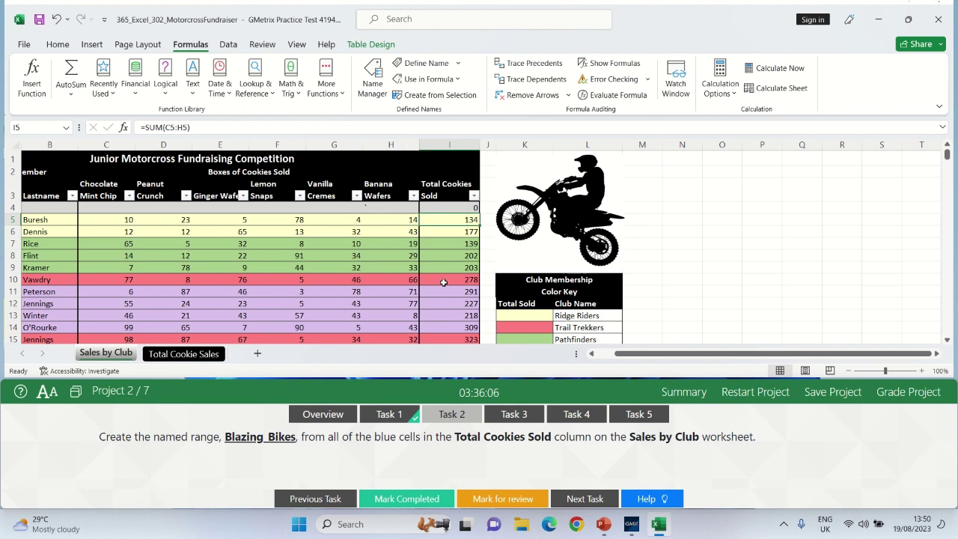
key("Down")
key("Down")
key("Down")
key("Down")
key("Down")
key("Down")
key("Down")
key("Down")
key("Down")
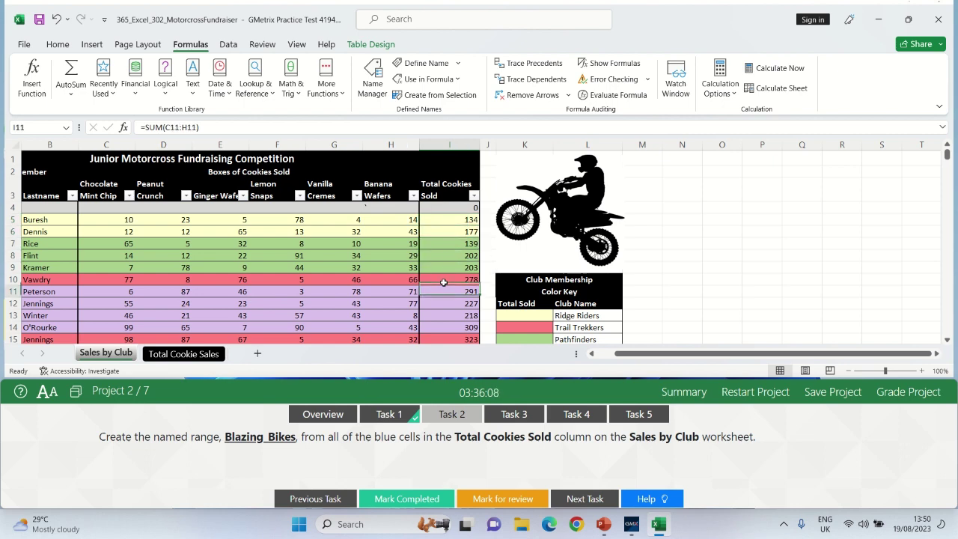
key("Down")
key("Down")
key("Down")
key("Down")
key("Down")
key("Down")
key("Down")
key("Down")
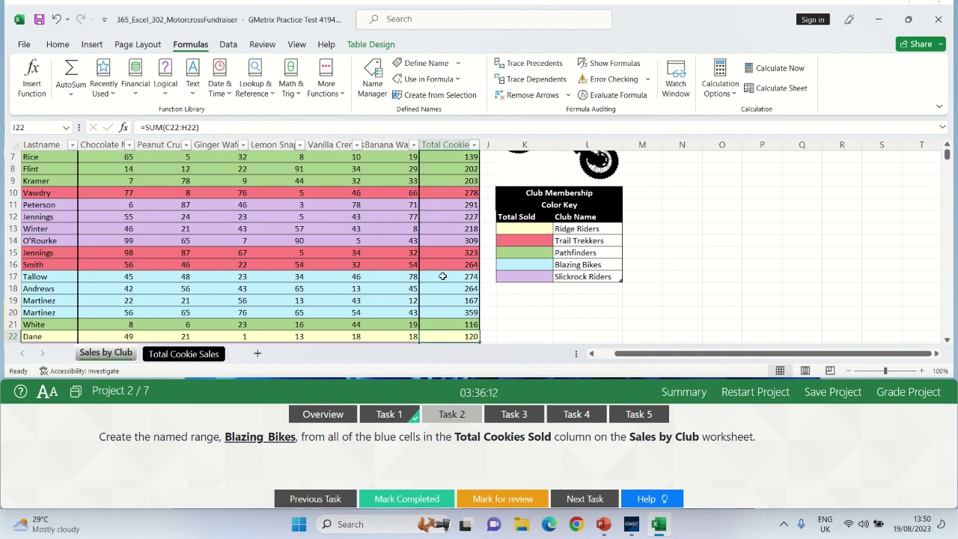
left_click_drag(444, 277, 438, 312)
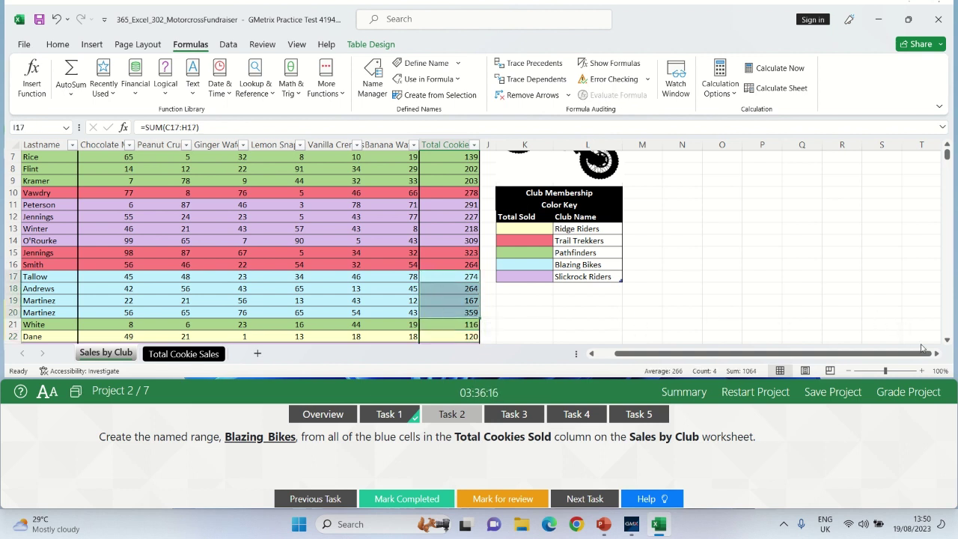
Add the blue cells I24:I25 and I36:I37 to the selection
scroll(948, 342, "down", 2)
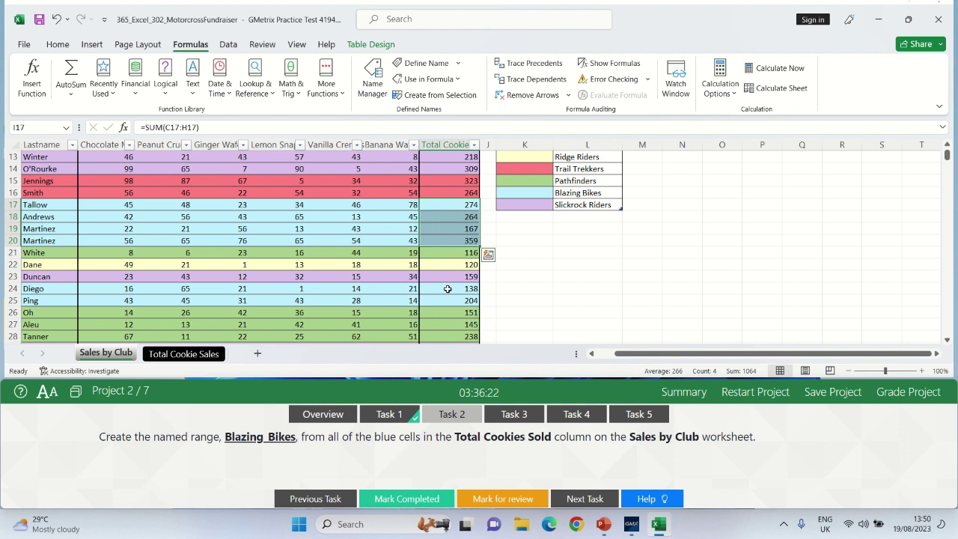
left_click_drag(447, 289, 446, 302)
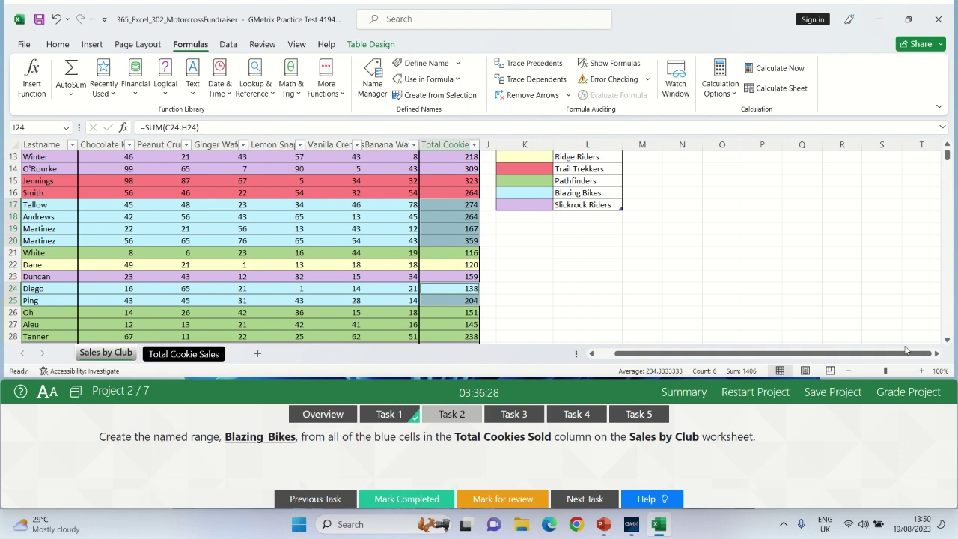
left_click(947, 339)
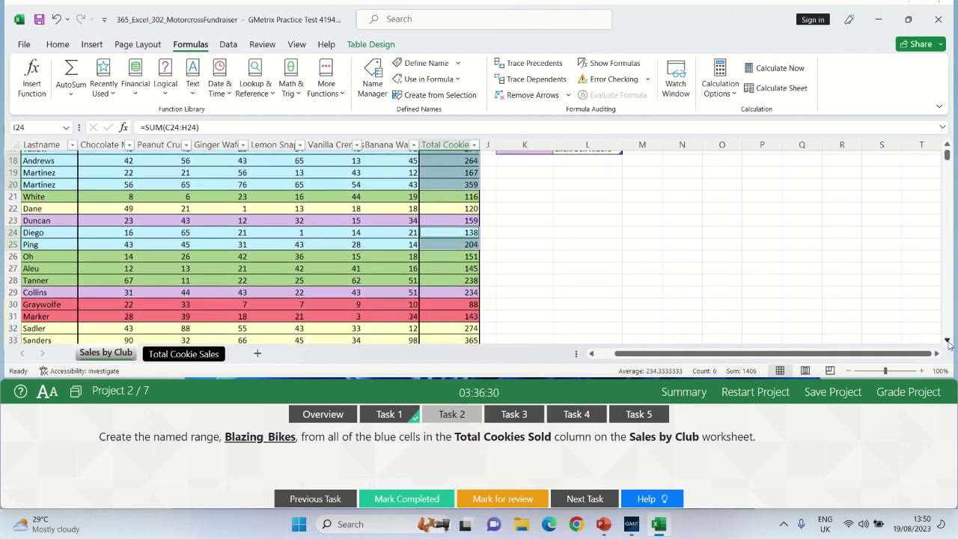
left_click_drag(947, 340, 947, 340)
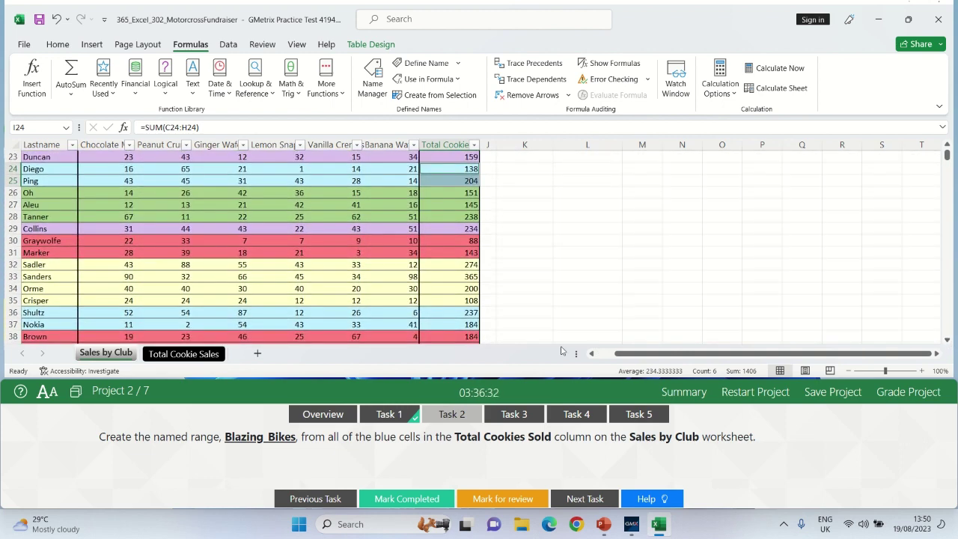
left_click_drag(455, 312, 454, 329)
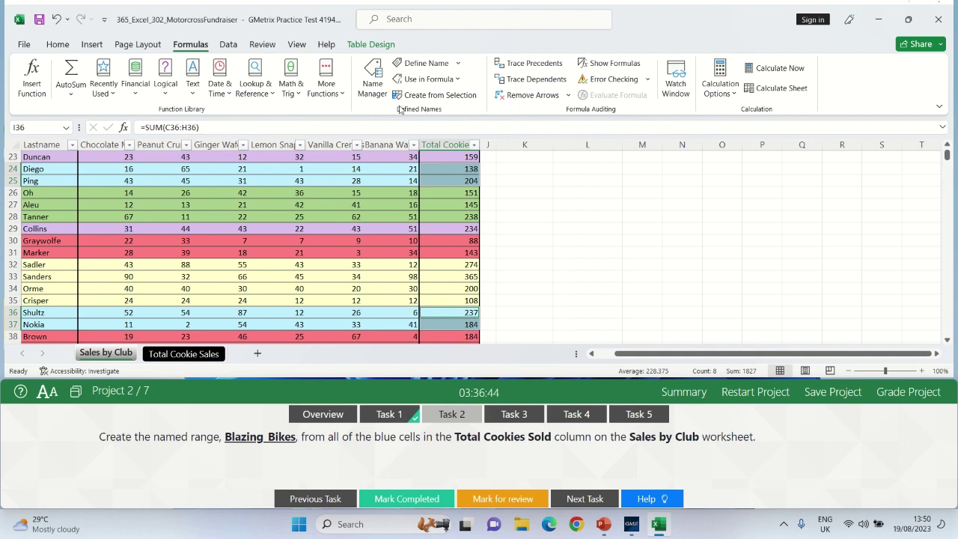
Name the selected blue cells Blazing_Bikes in Name Manager, then deselect them
left_click(373, 90)
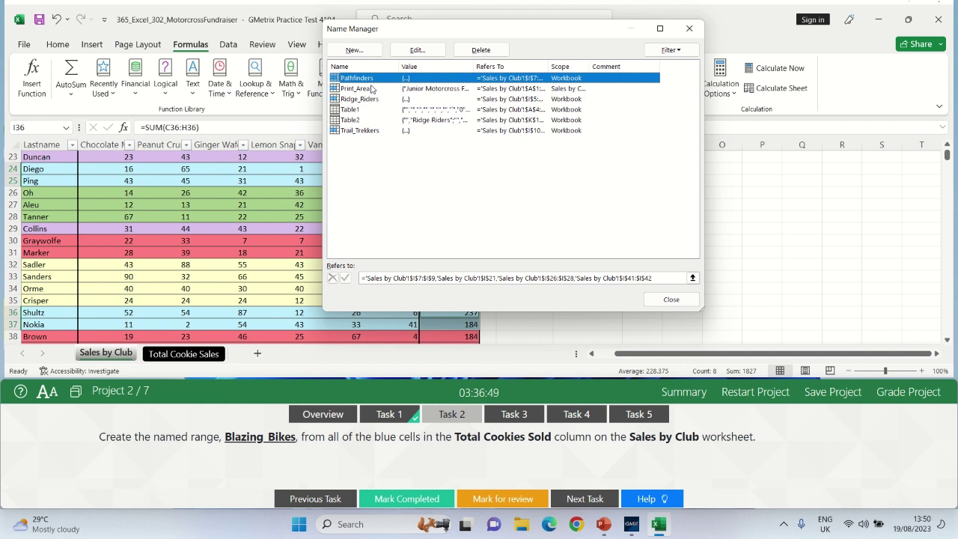
left_click(360, 50)
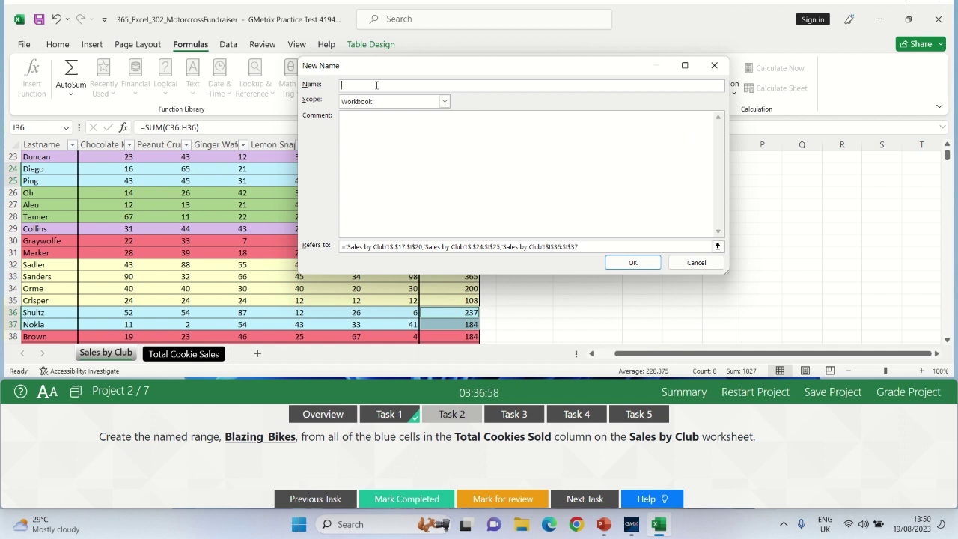
type("Blaz")
type("ing_Bikes")
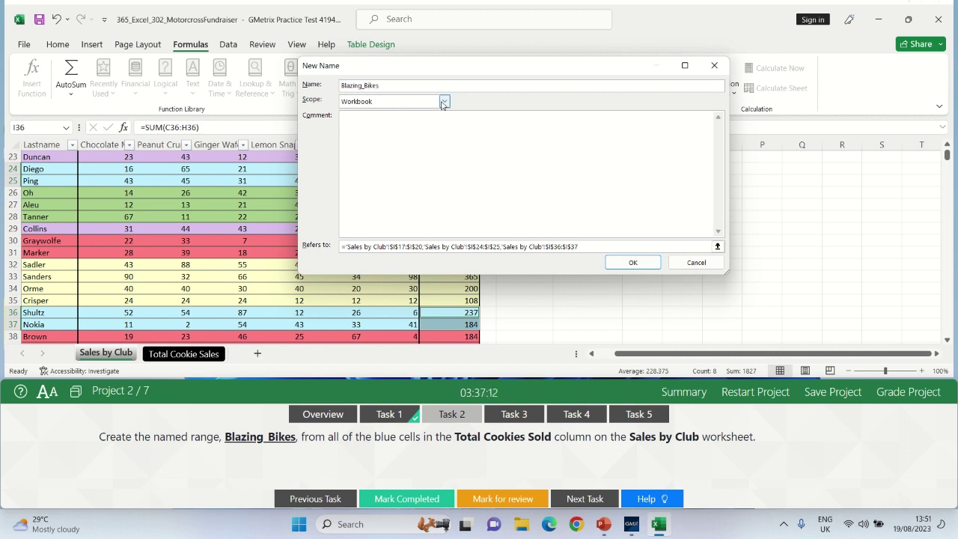
left_click(630, 264)
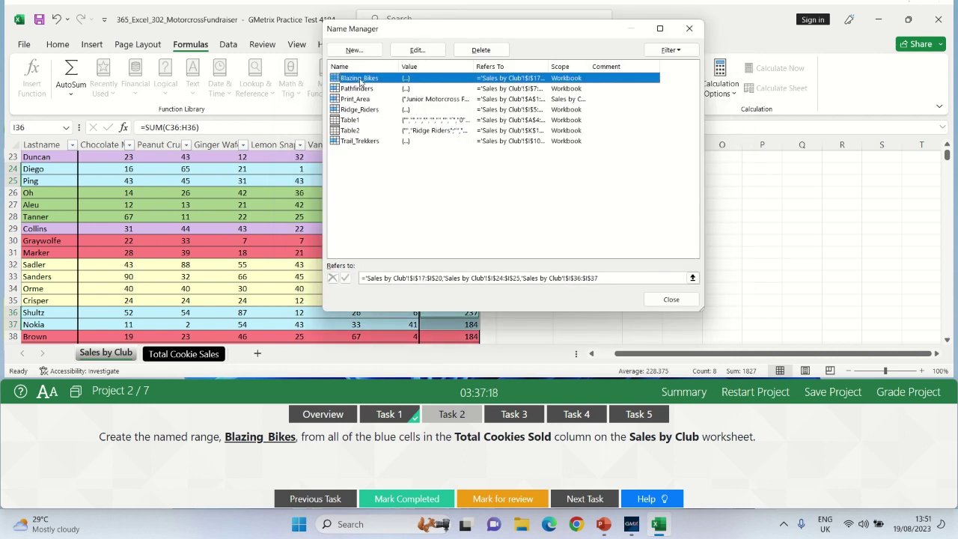
left_click(670, 300)
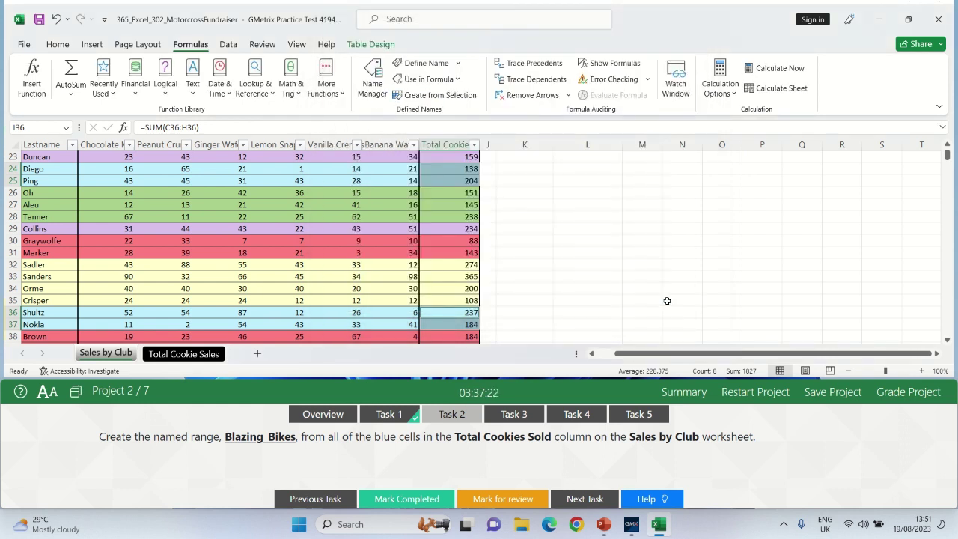
left_click(592, 303)
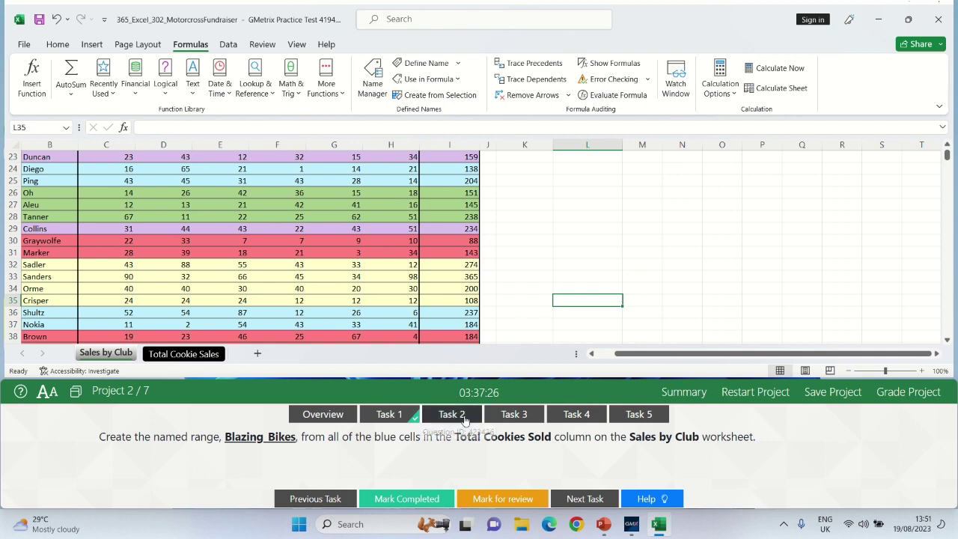
Mark Task 2 completed and show Task 3's instructions about joining I1 to the title
left_click(406, 499)
left_click(513, 419)
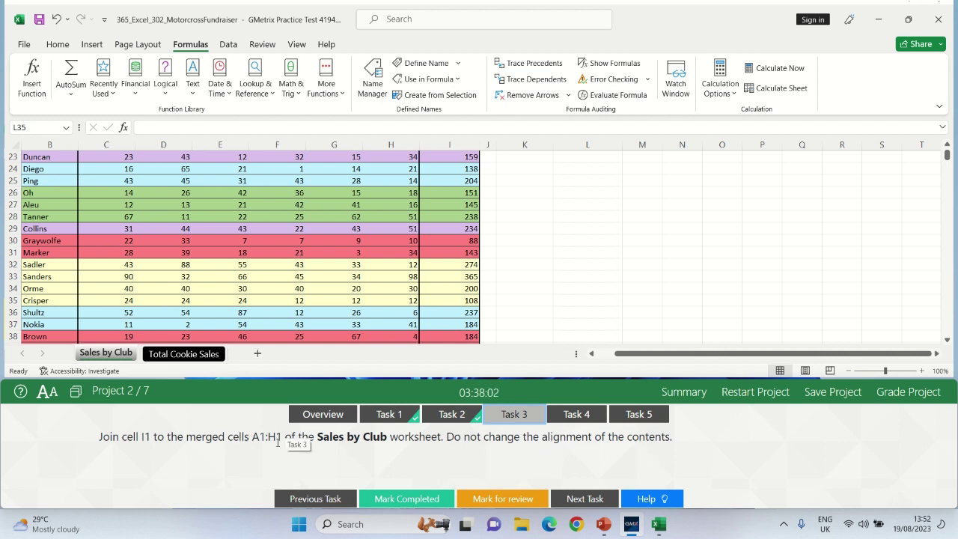
Select the title range A1 through I1 on Sales by Club
left_click(108, 356)
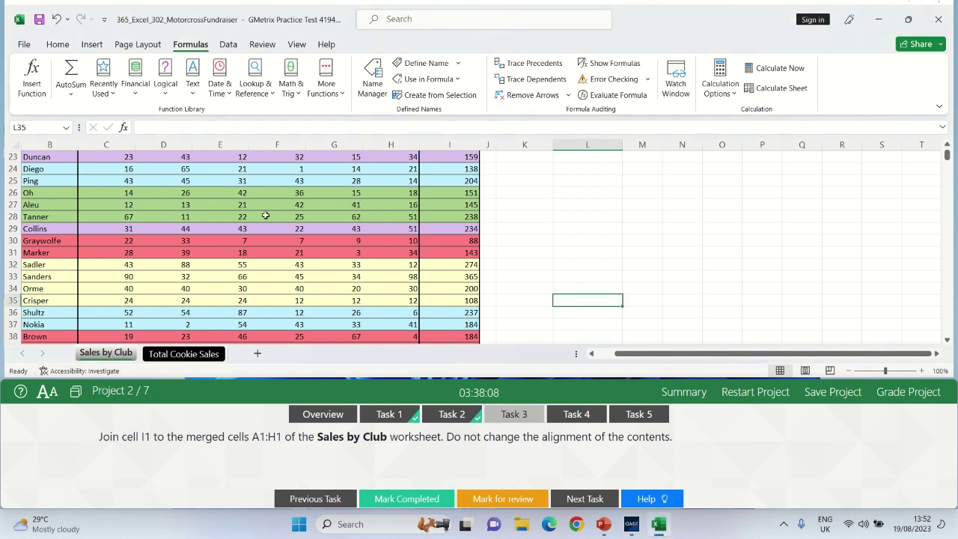
left_click(494, 255)
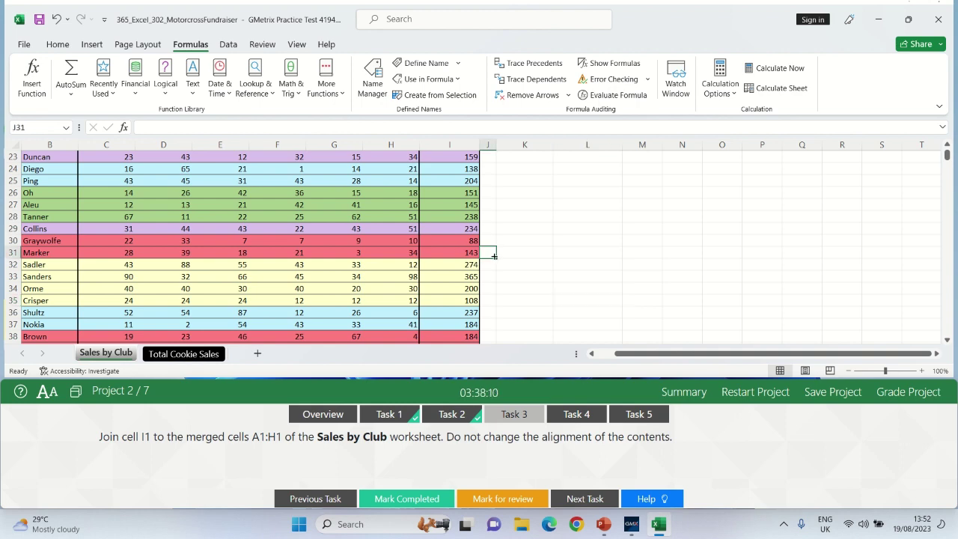
key("Up")
key("Up")
key("Up")
key("Up")
key("Up")
key("Up")
key("Up")
key("Up")
key("Up")
key("Up")
key("Up")
key("Up")
key("Up")
key("Up")
key("Up")
key("Up")
key("Up")
key("Up")
key("Up")
key("Up")
key("Up")
key("Up")
key("Up")
key("Up")
key("Up")
key("Up")
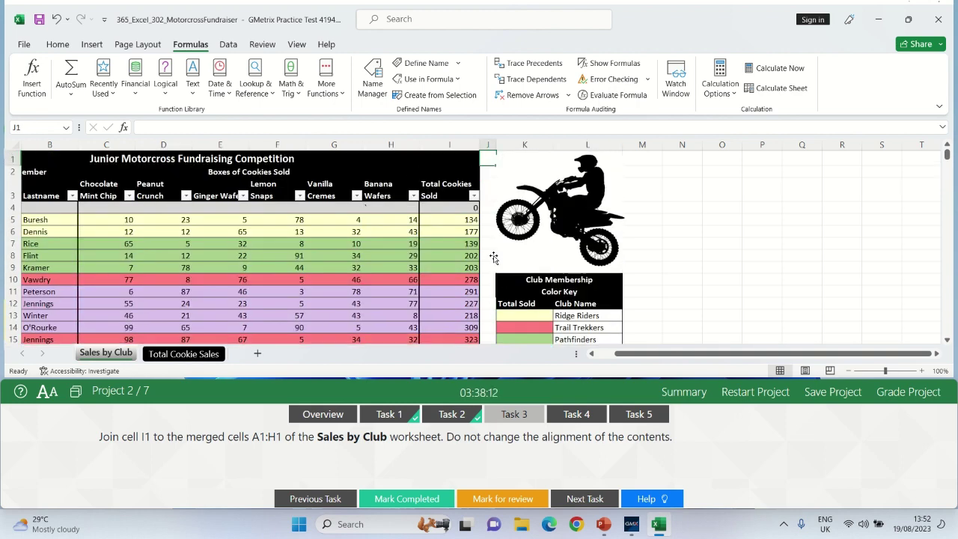
left_click(37, 160)
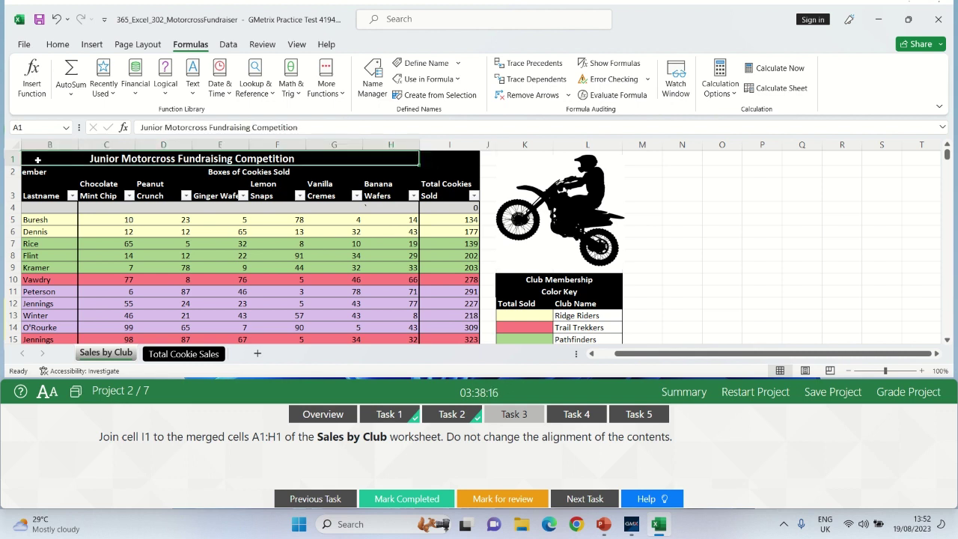
scroll(38, 160, "left", 2)
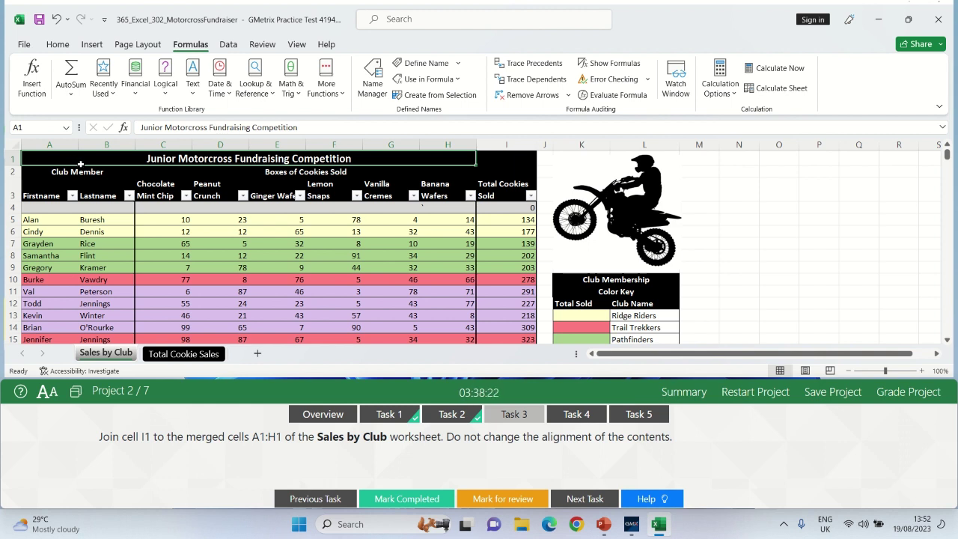
left_click_drag(331, 157, 512, 161)
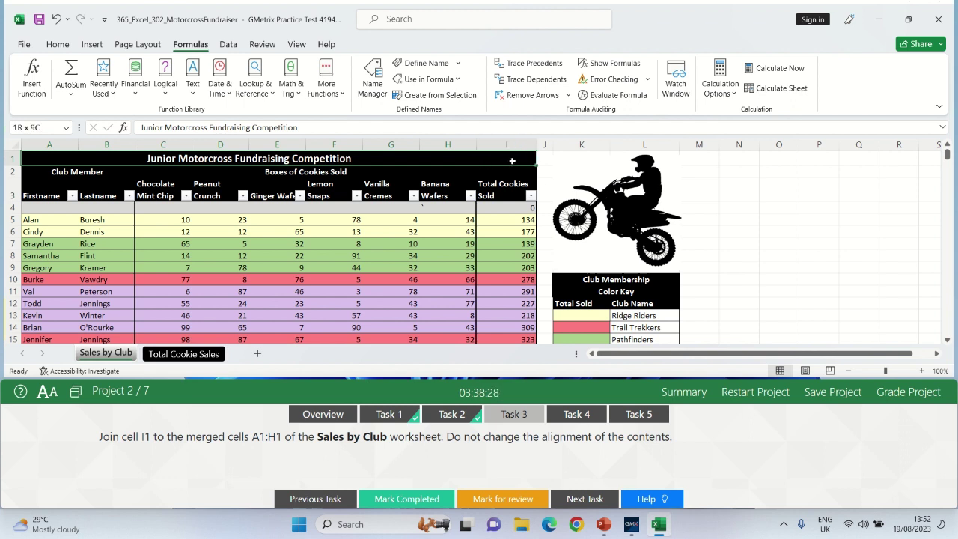
left_click_drag(512, 160, 512, 161)
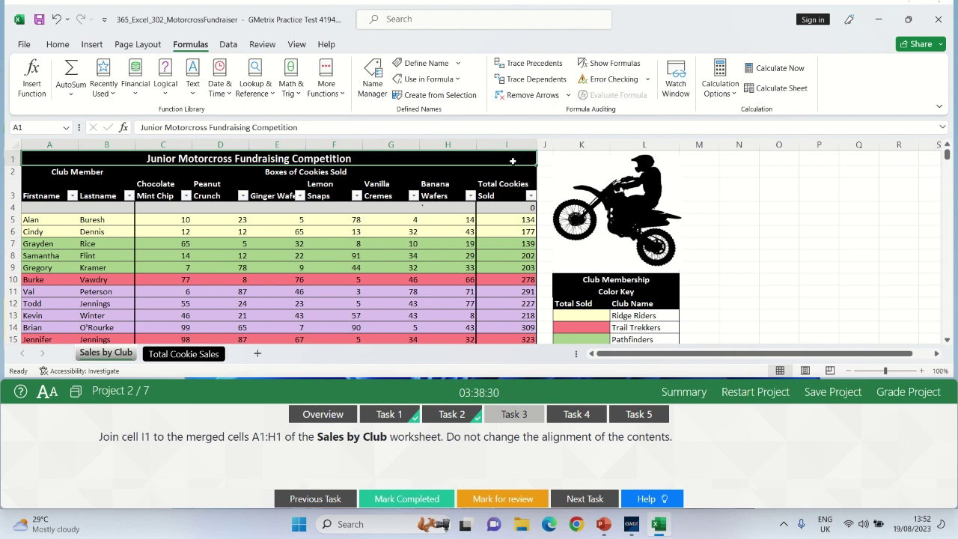
Merge A1:I1 into one title cell, mark Task 3 completed, and show Task 4
left_click(58, 45)
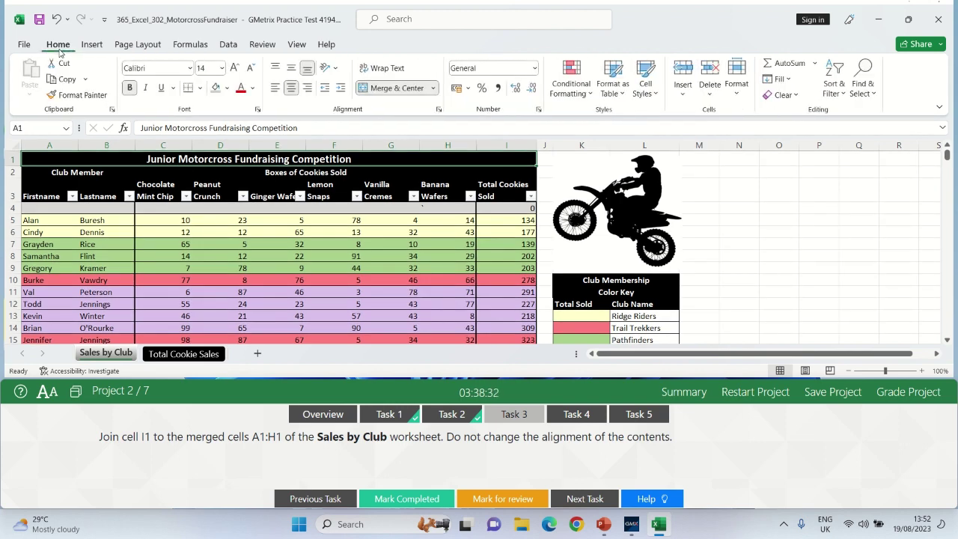
left_click(434, 88)
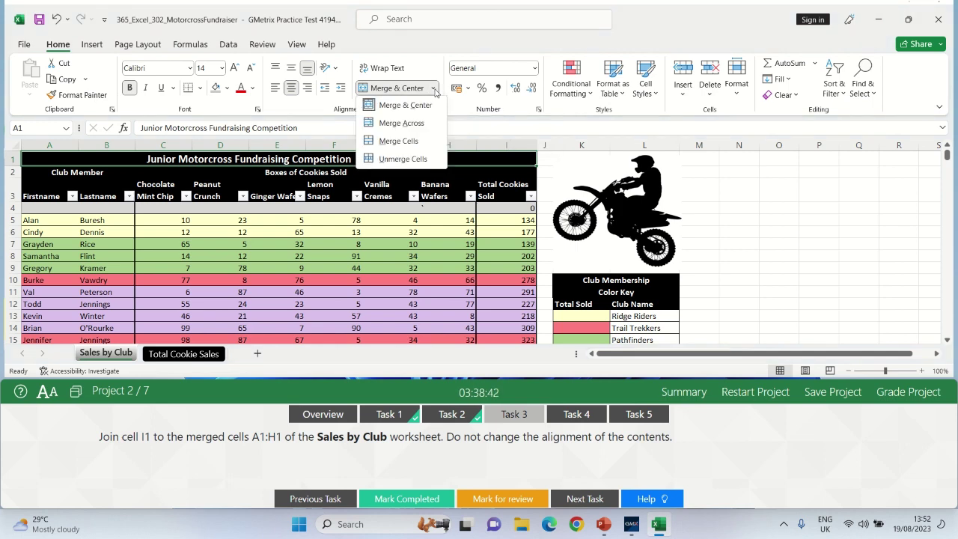
left_click(399, 125)
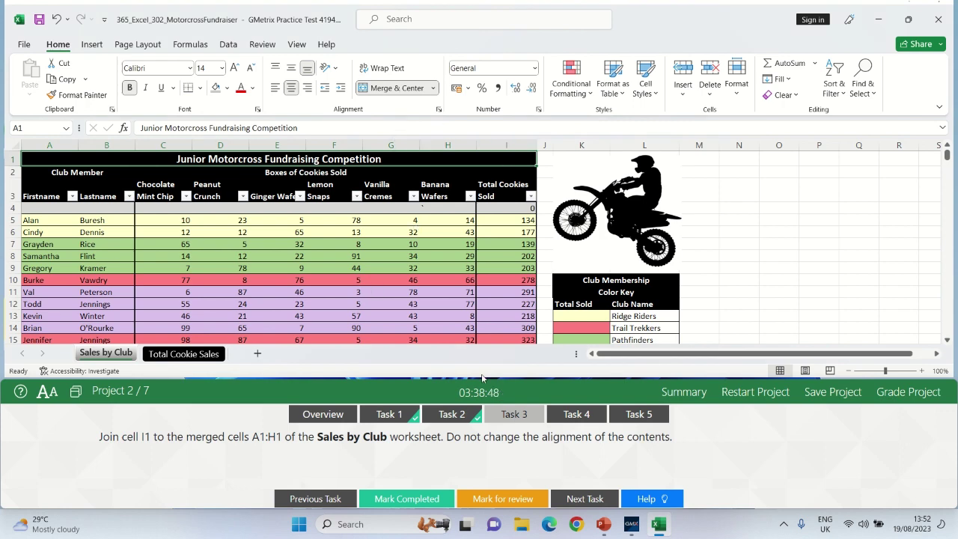
left_click(394, 502)
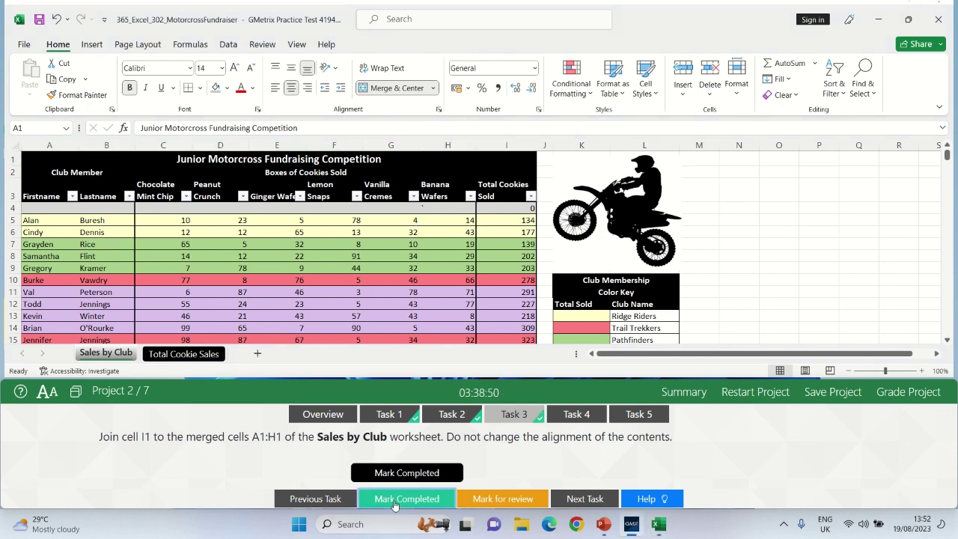
left_click(576, 414)
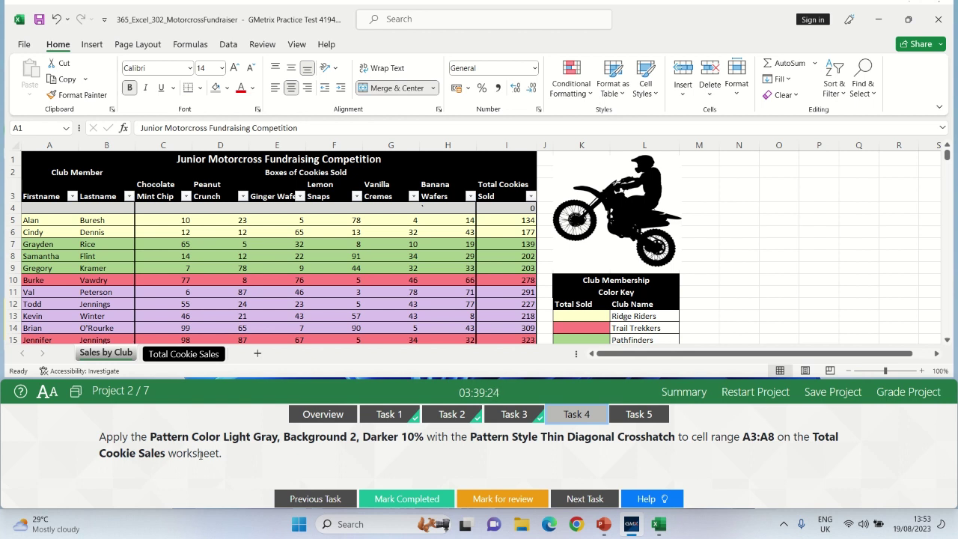
Select the cookie names A3:A8 on Total Cookie Sales and bring up Format Cells
left_click(179, 357)
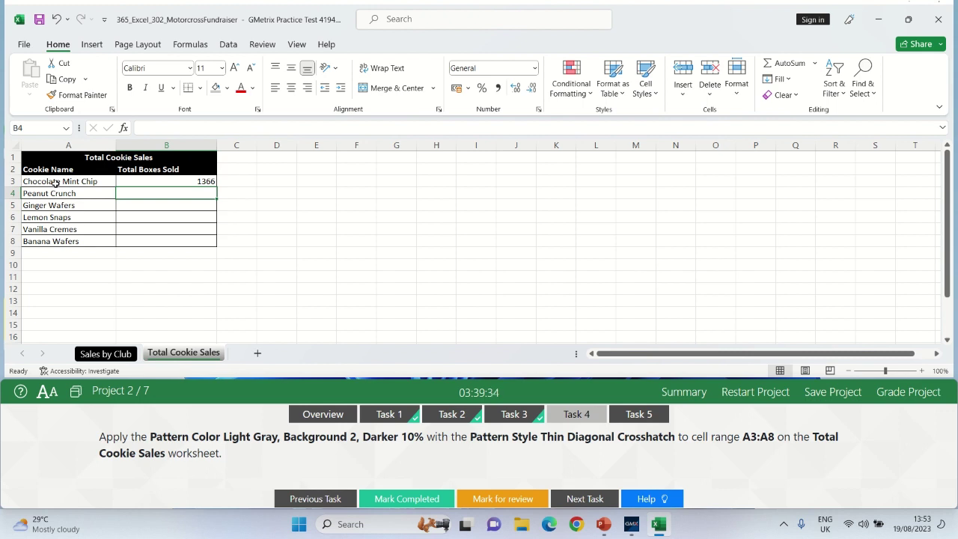
left_click_drag(56, 183, 50, 241)
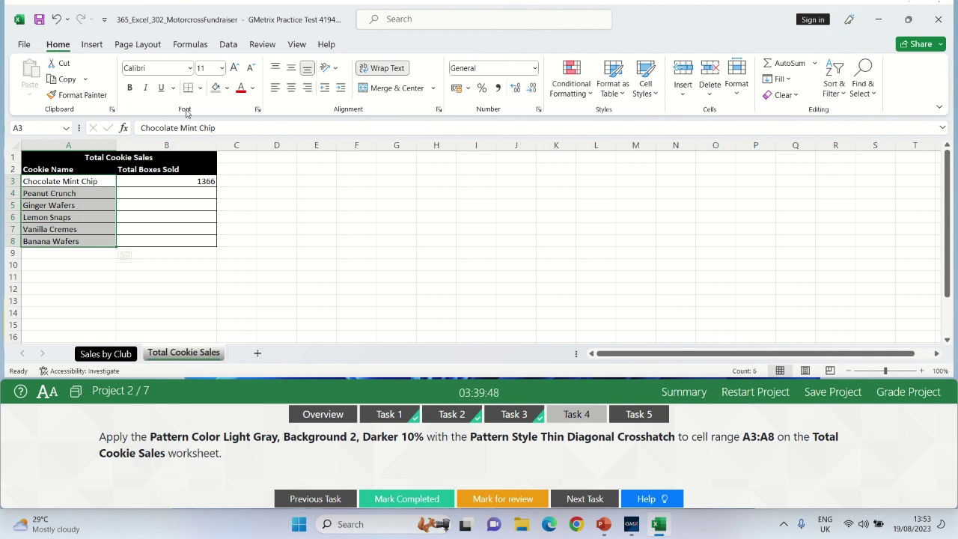
left_click(258, 111)
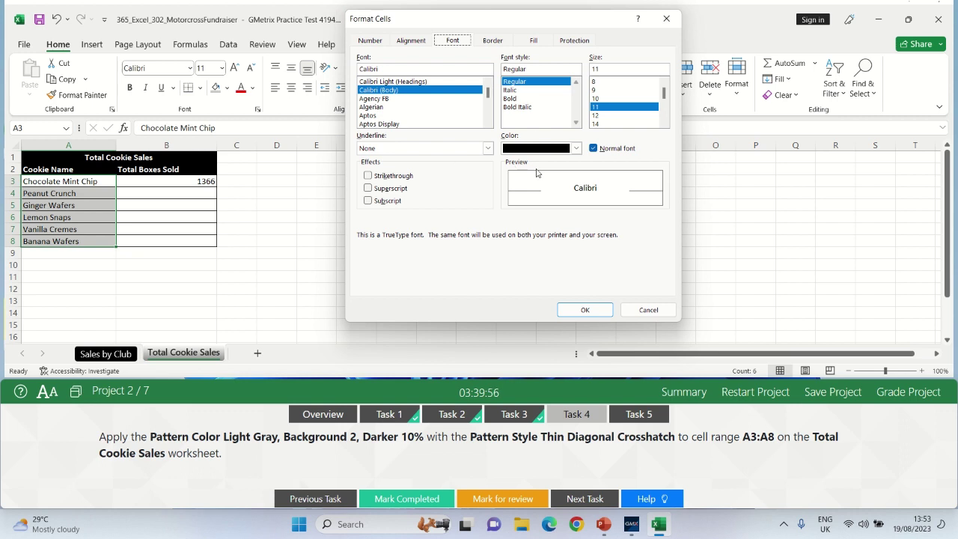
Fill A3:A8 with a Light Gray, Background 2, Darker 10% Thin Diagonal Crosshatch pattern; mark Task 4 completed
left_click(532, 43)
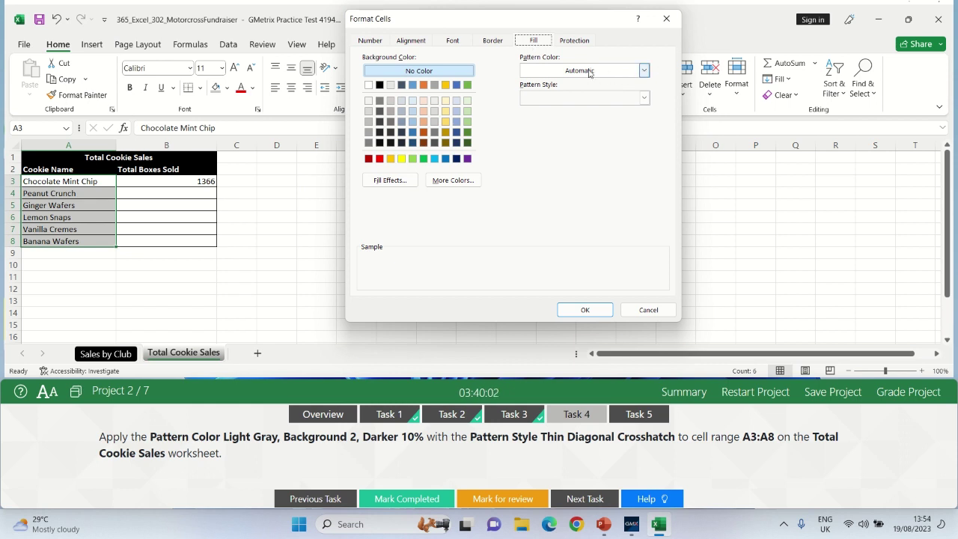
left_click(644, 71)
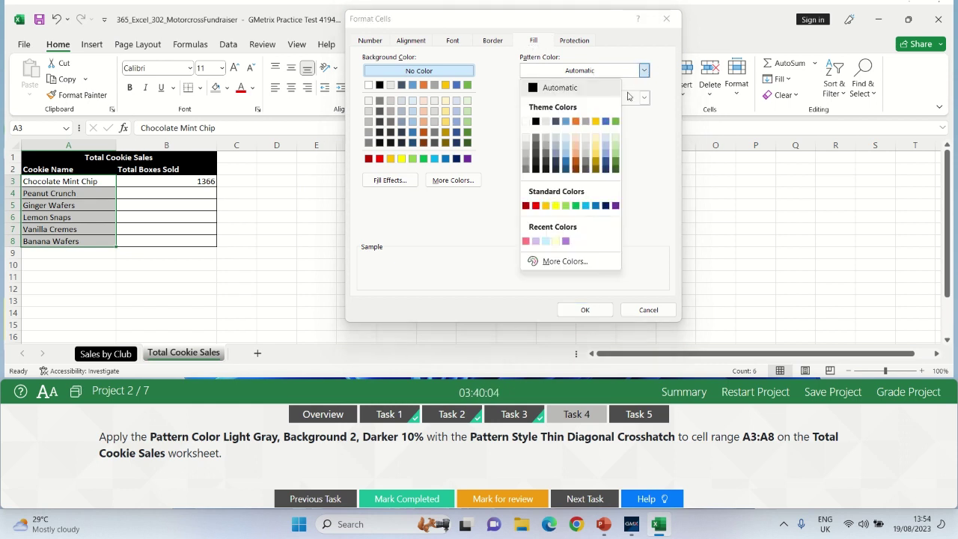
left_click(547, 141)
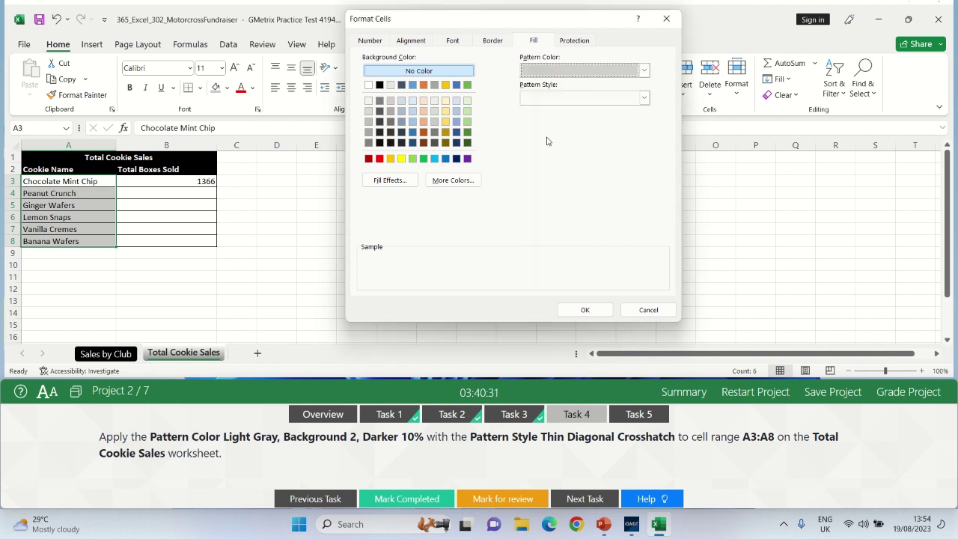
left_click(643, 98)
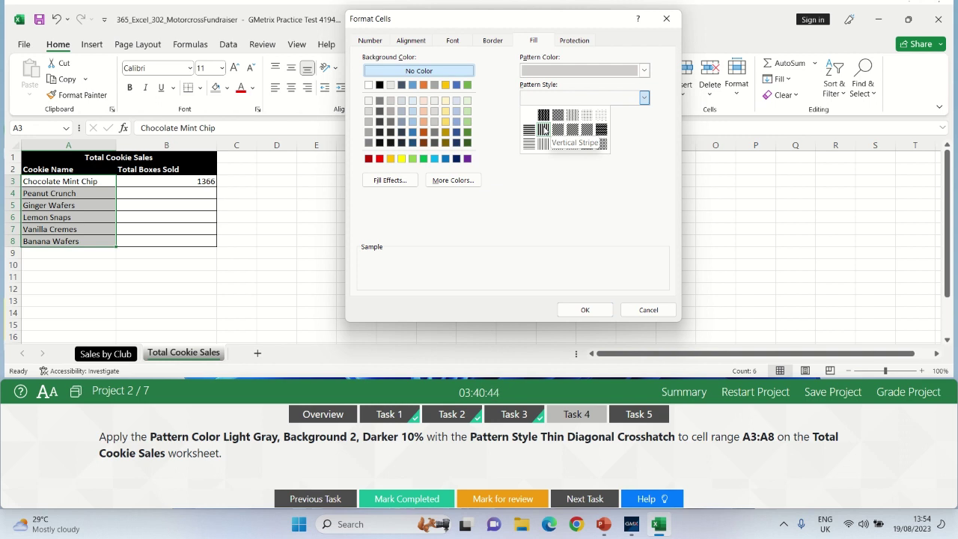
left_click(602, 148)
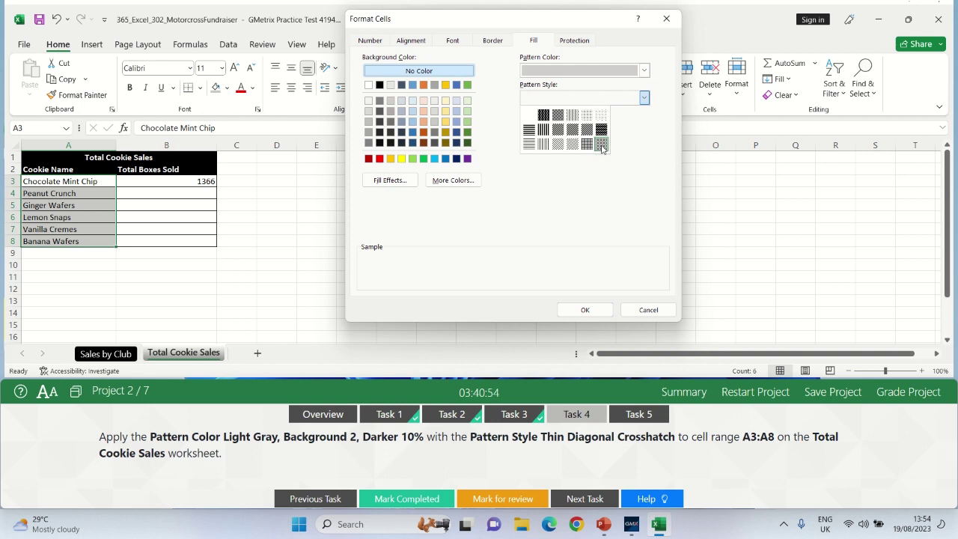
left_click(588, 308)
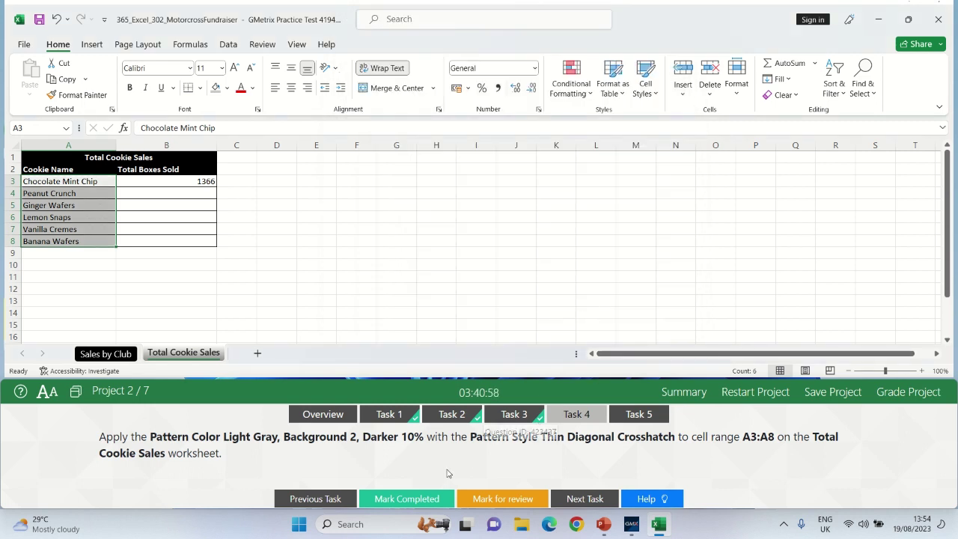
left_click(409, 499)
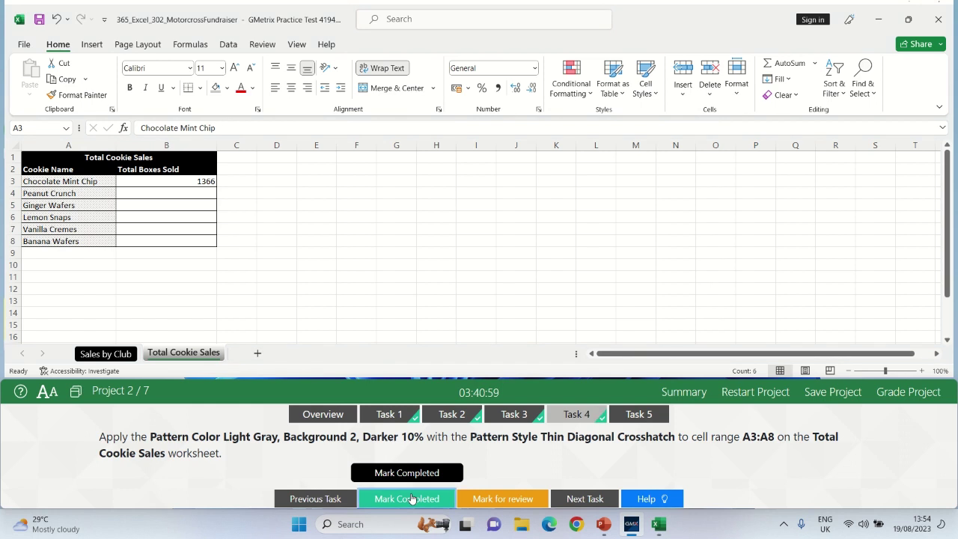
left_click(631, 415)
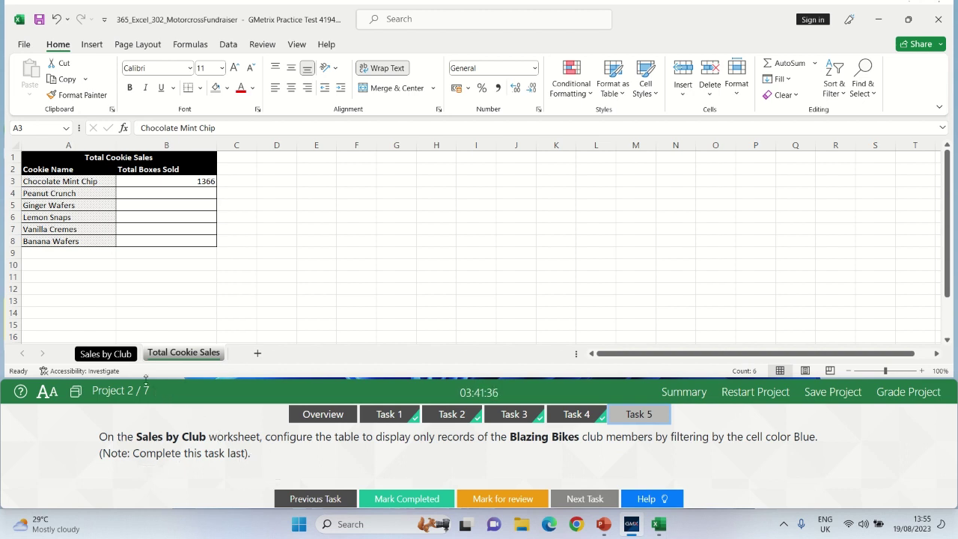
Filter Sales by Club's Firstname column by light-blue cell color, mark Task 5 completed, and grade the project
left_click(114, 354)
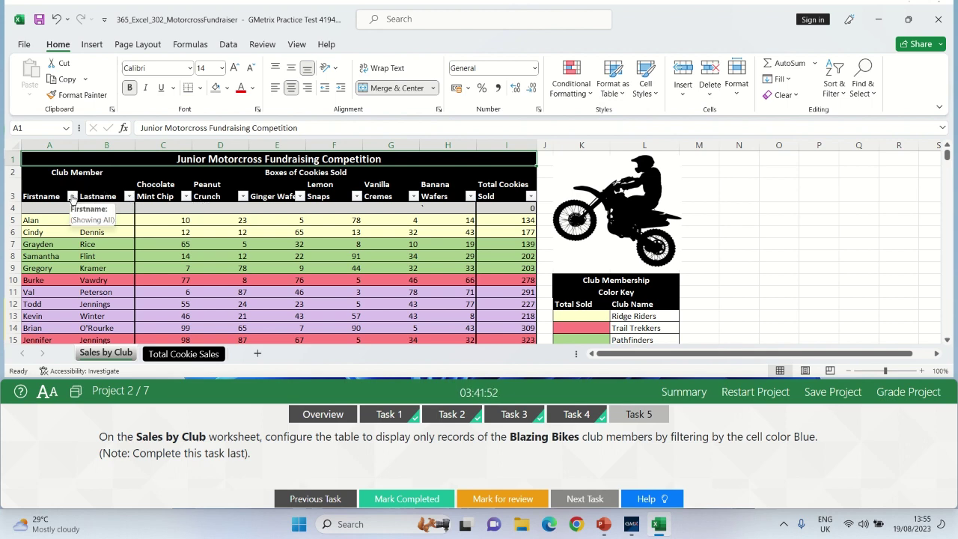
left_click(73, 196)
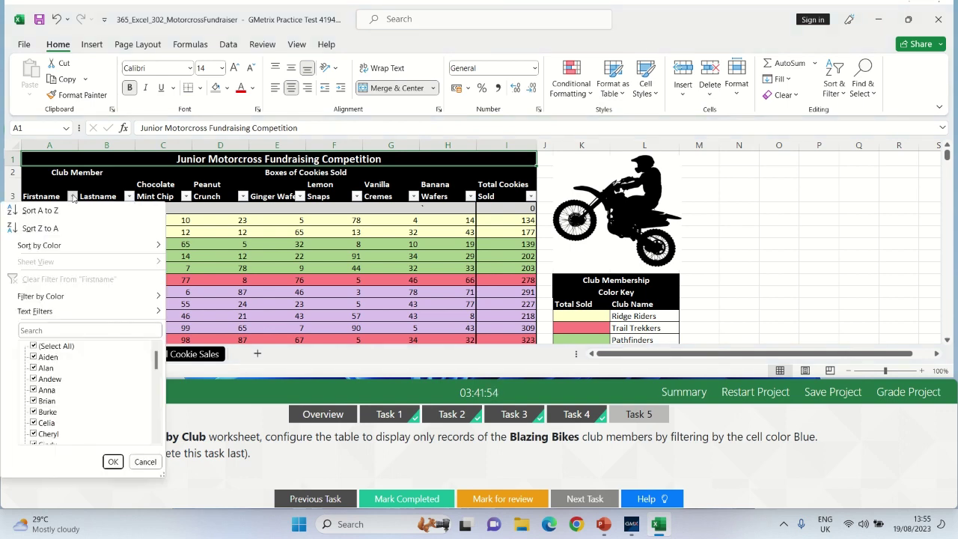
mouse_move(72, 297)
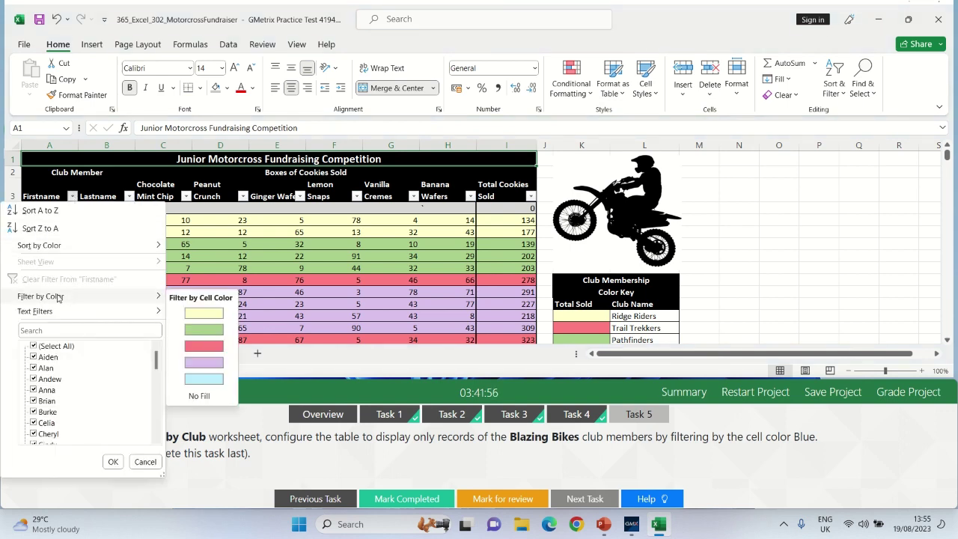
left_click(195, 382)
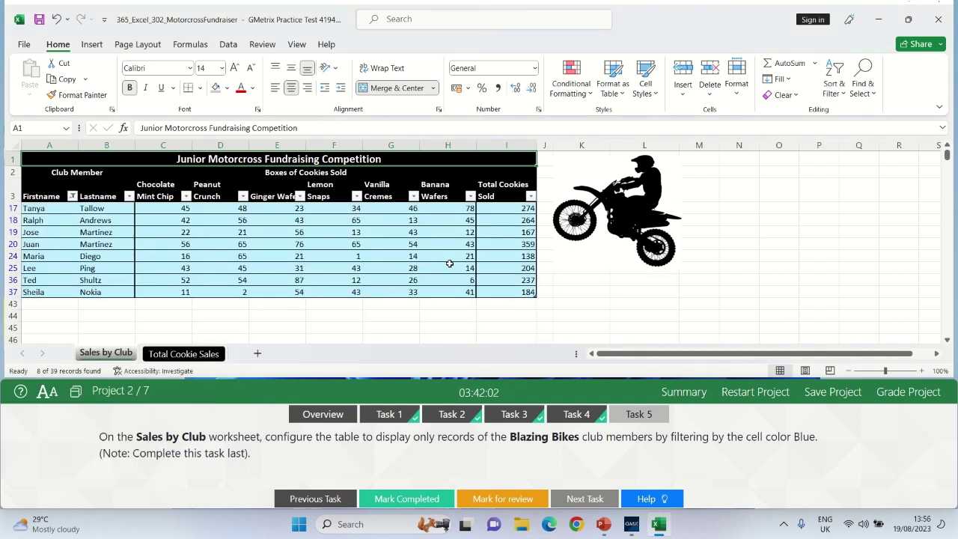
left_click(439, 318)
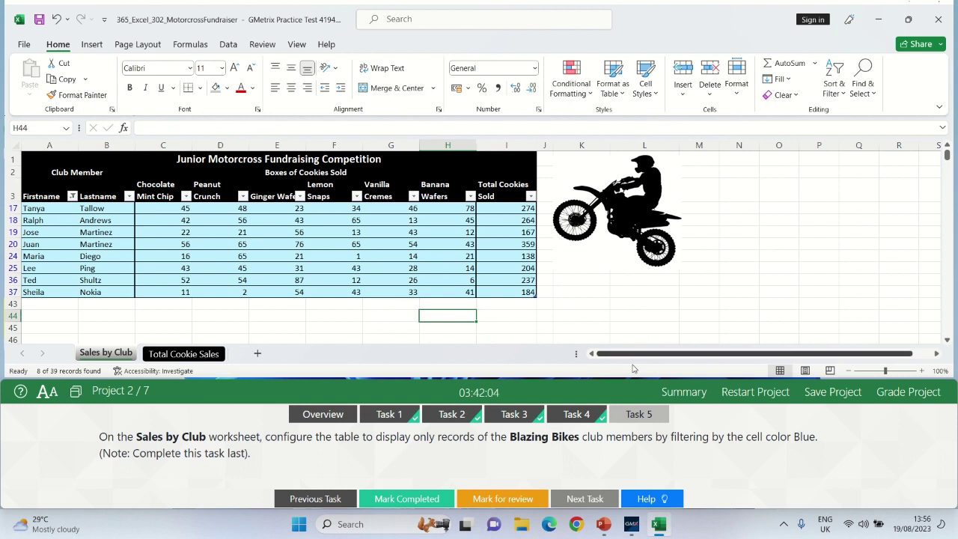
left_click(396, 500)
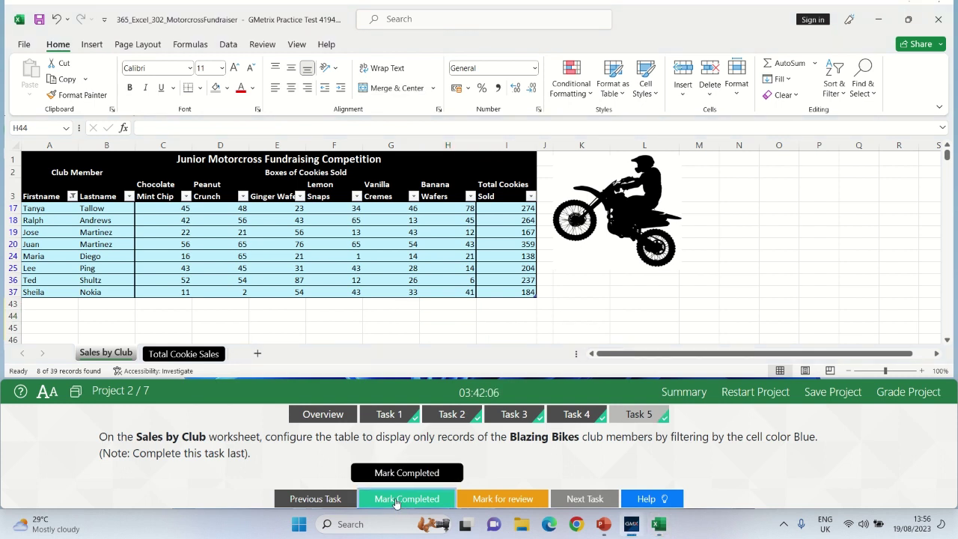
left_click(898, 399)
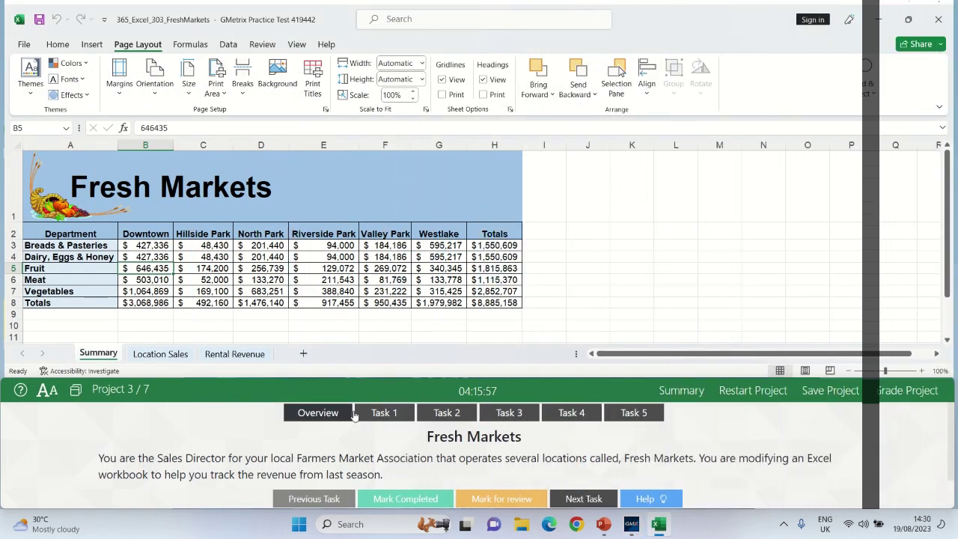
Show Task 1's Summary margin instructions and open the preset Margins list on Page Layout
left_click(388, 412)
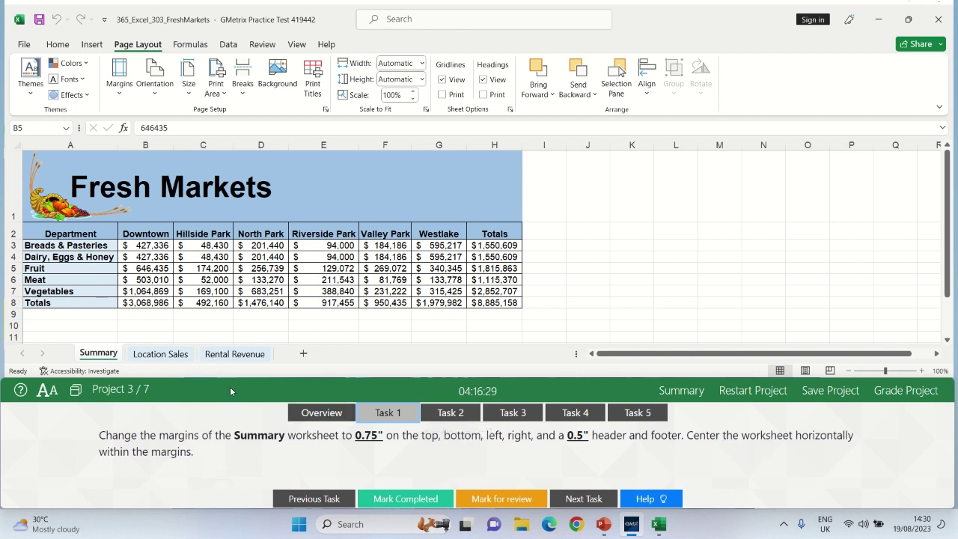
left_click(104, 355)
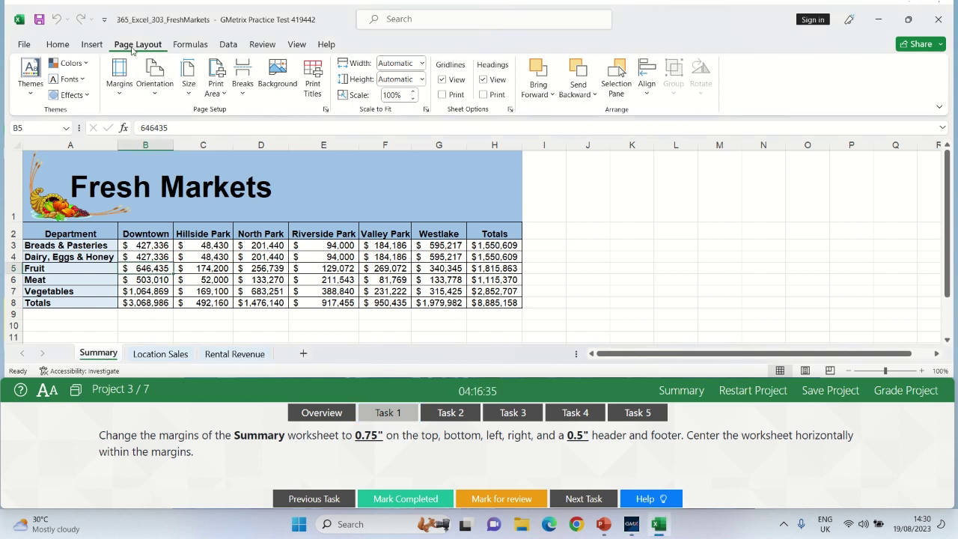
left_click(118, 92)
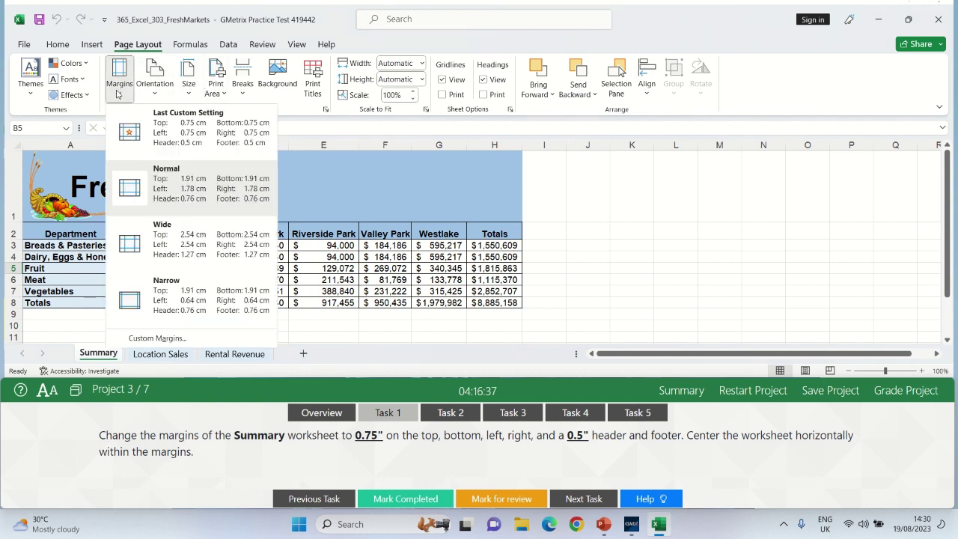
In Custom Margins, set the top, bottom, left and right margins to 0.75"
left_click(154, 338)
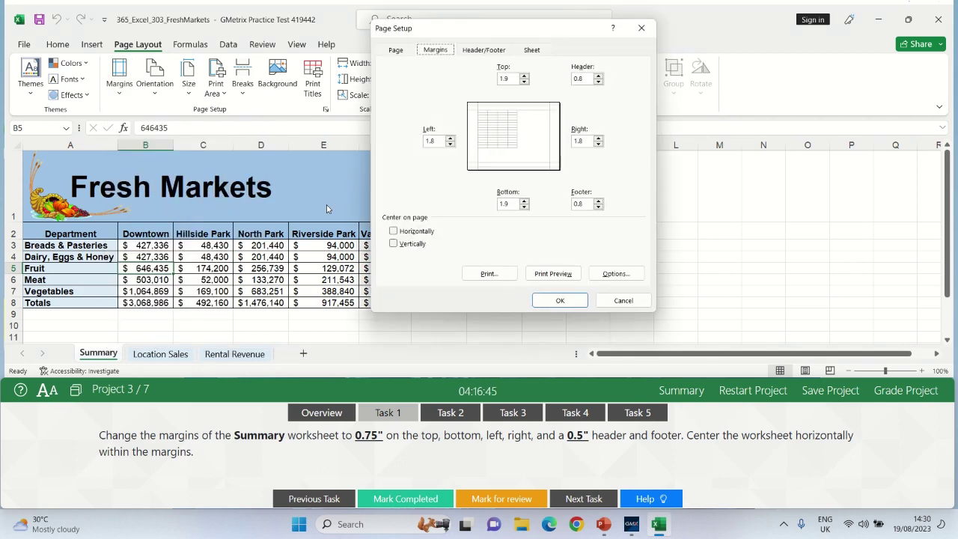
left_click(506, 78)
key("BackSpace")
key("BackSpace")
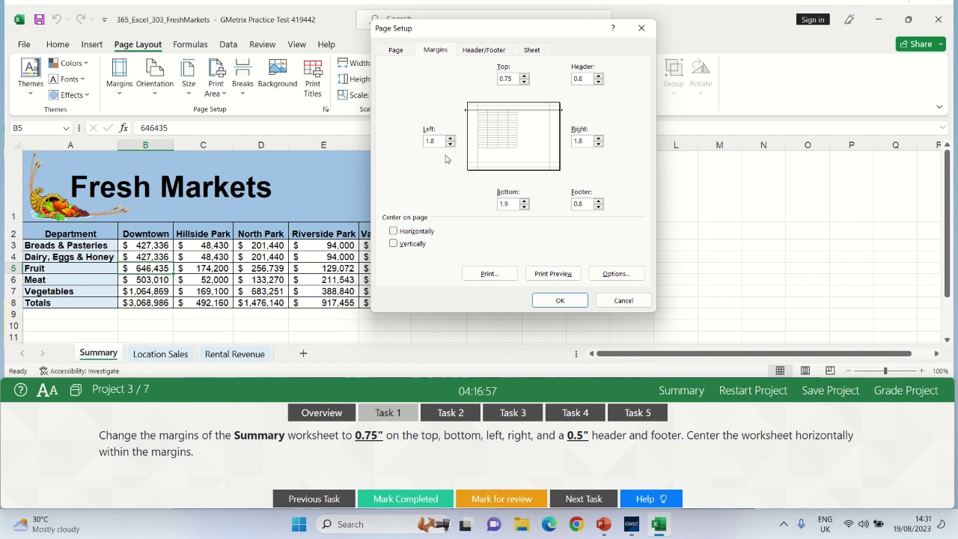
left_click(505, 208)
type("0.")
type(".7")
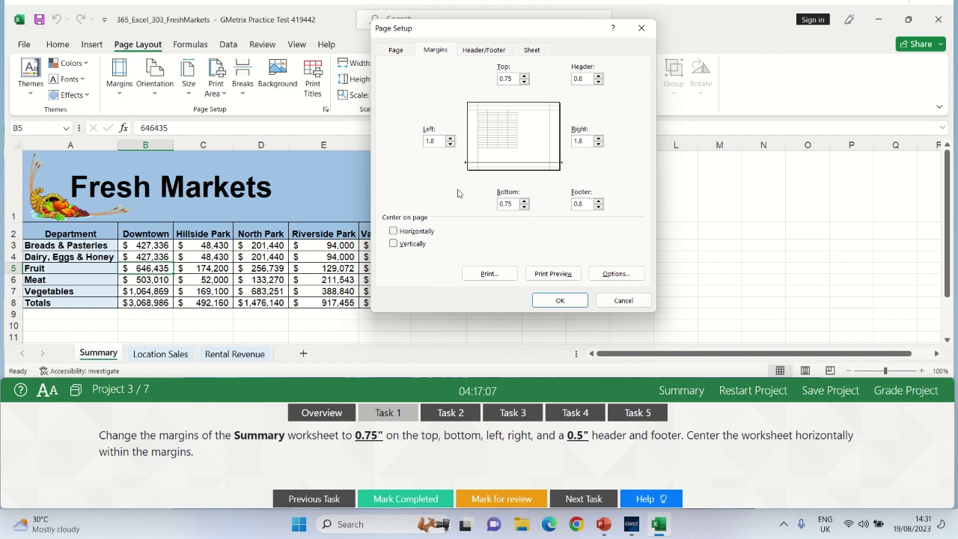
left_click(437, 141)
key("BackSpace")
key("BackSpace")
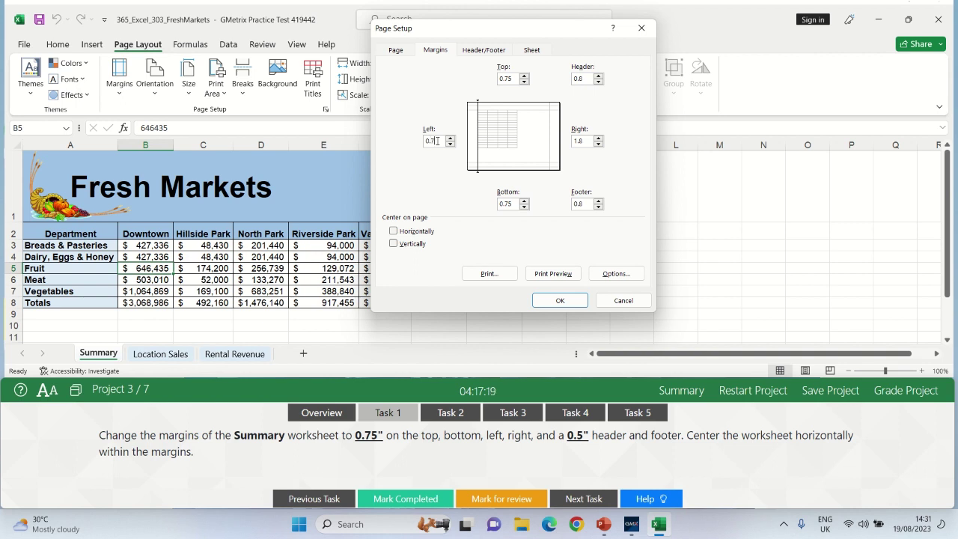
left_click(584, 141)
key("BackSpace")
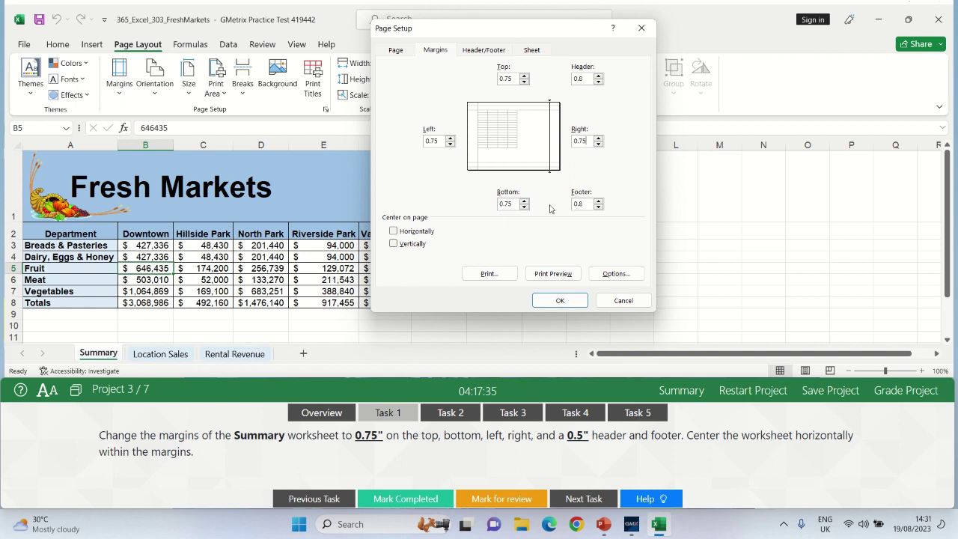
Set header and footer margins to 0.5", centre horizontally, apply, and mark Task 1 completed
left_click(582, 78)
type("0.5")
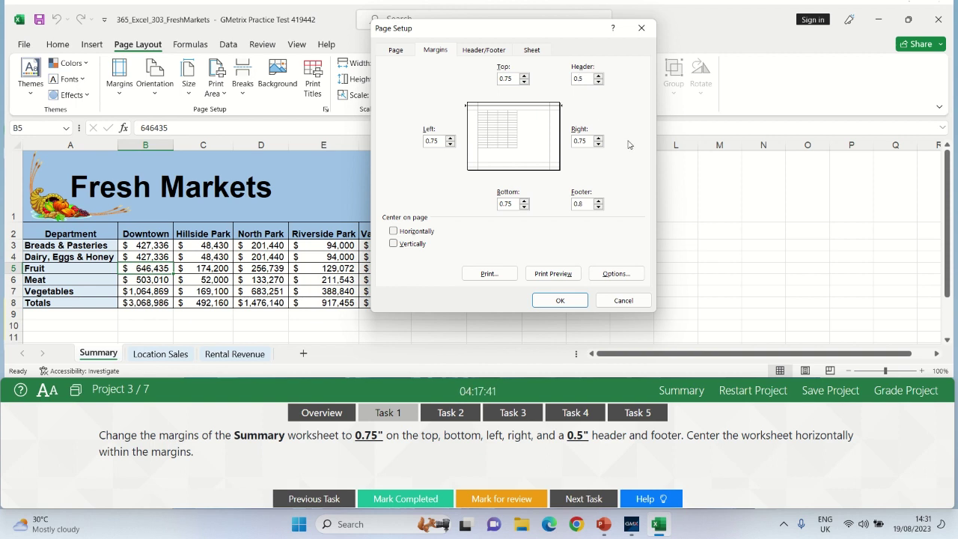
left_click(583, 203)
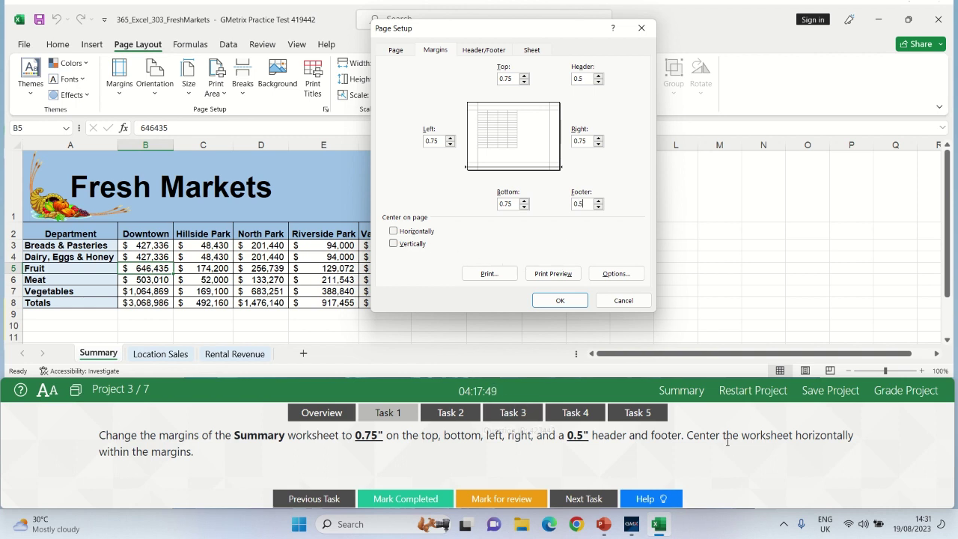
left_click(393, 231)
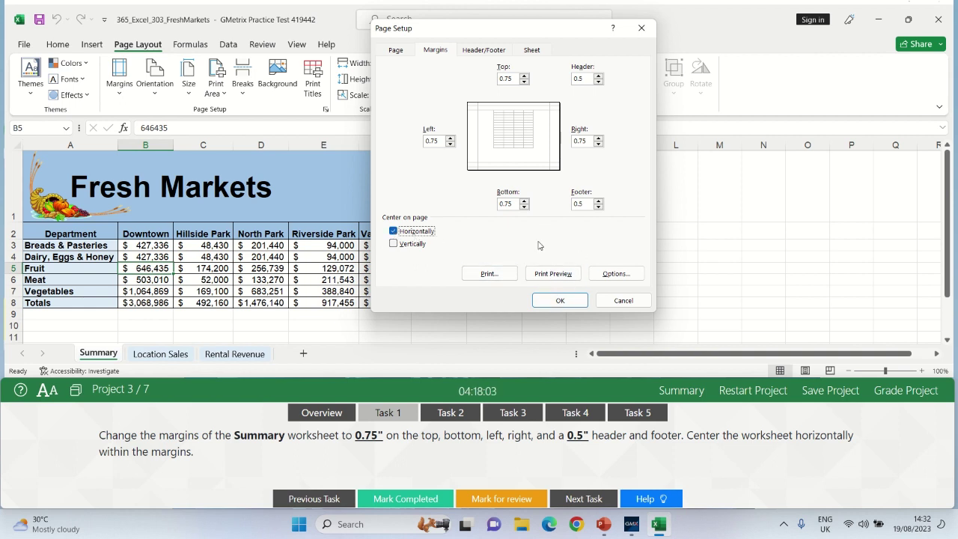
left_click(541, 301)
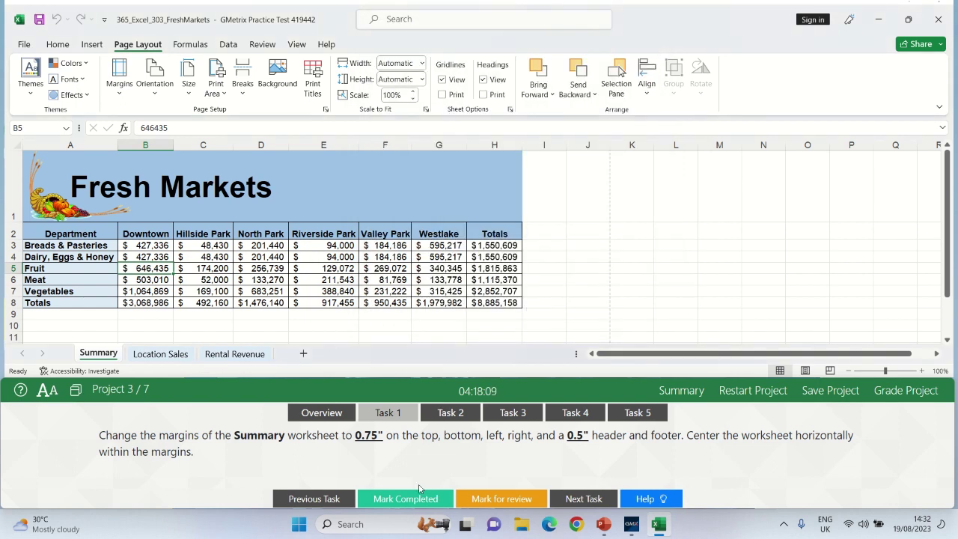
left_click(391, 499)
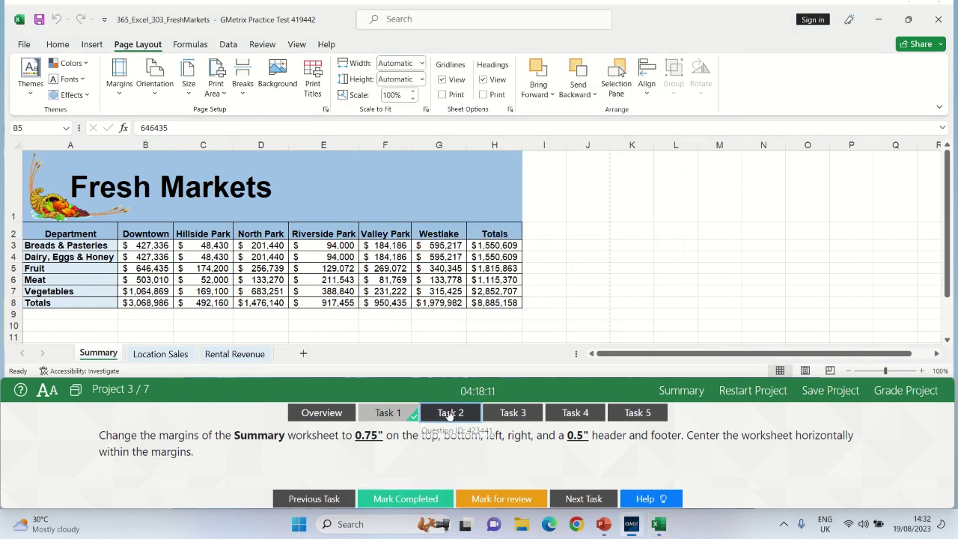
left_click(449, 414)
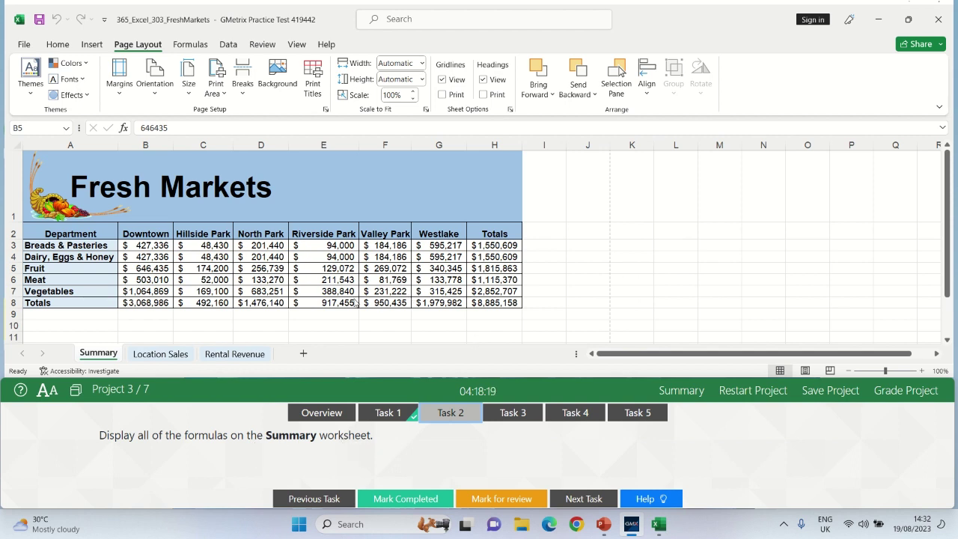
Turn on Show Formulas for the Summary sheet and mark Task 2 completed
left_click(106, 360)
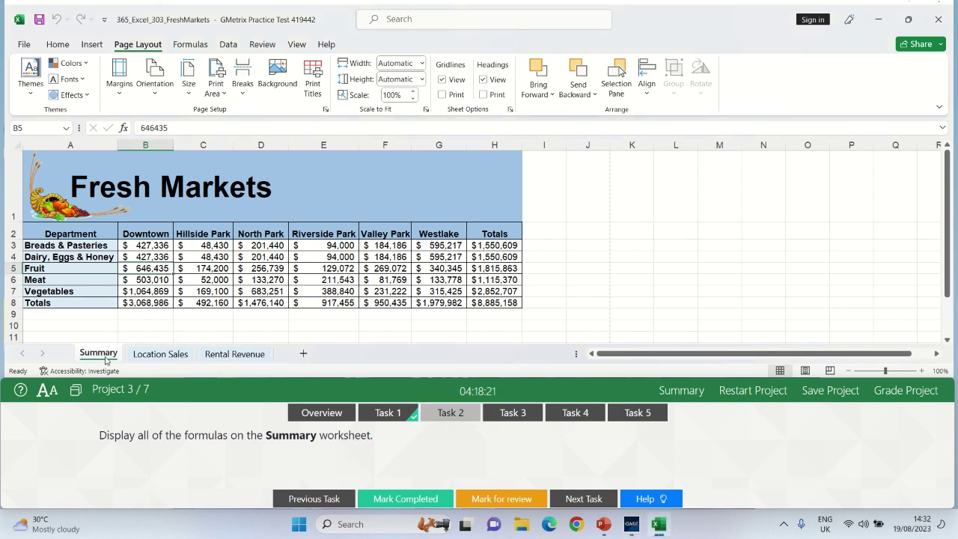
left_click(190, 45)
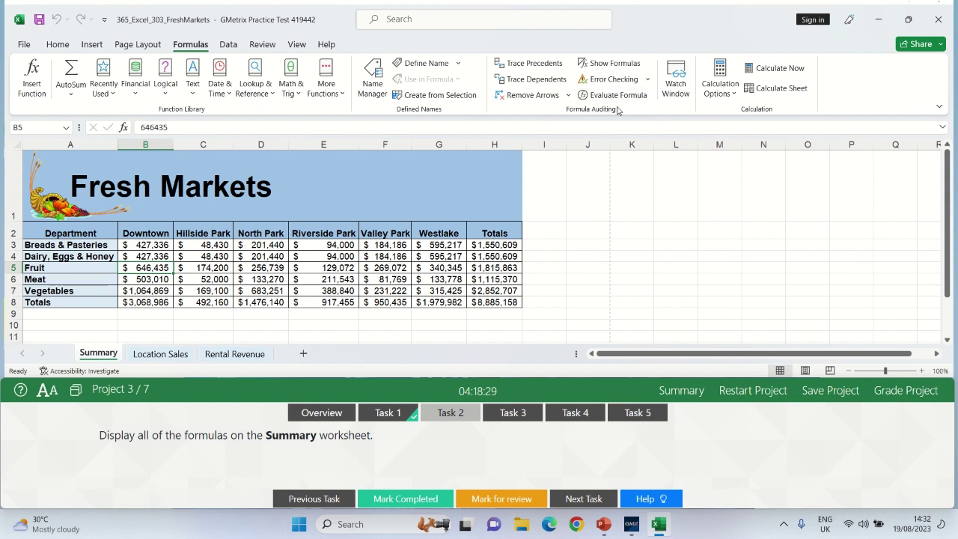
left_click(602, 66)
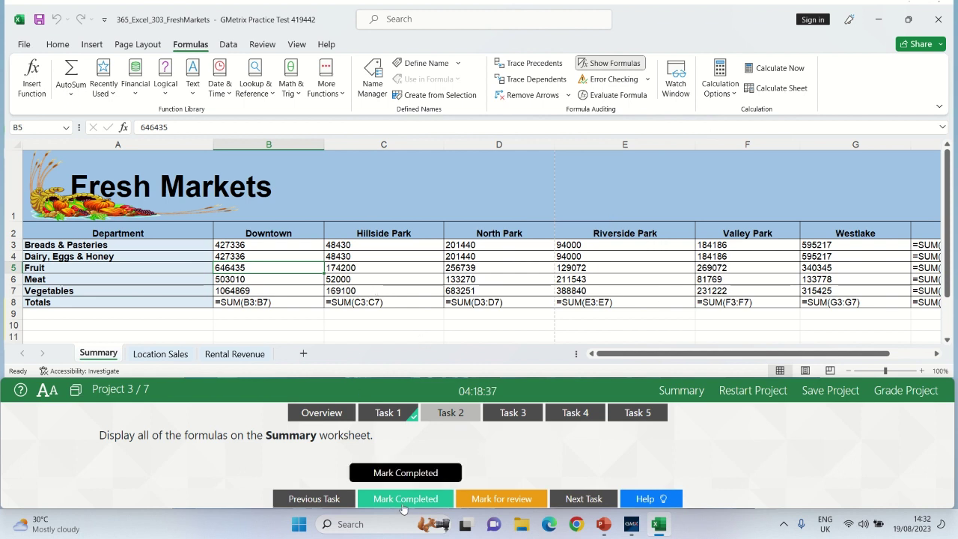
left_click(405, 499)
left_click(511, 413)
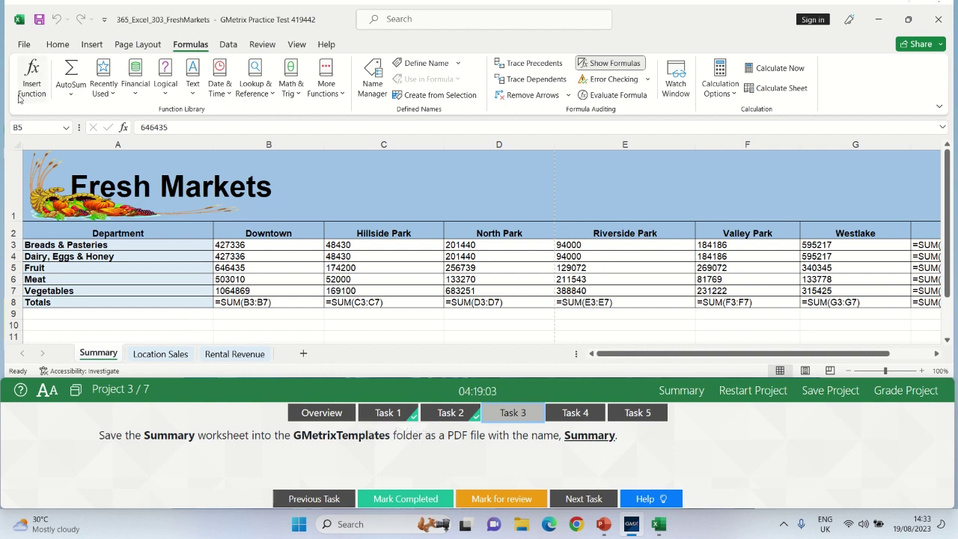
Open the Save As dialog from File and name the file Summary
left_click(25, 51)
left_click(25, 48)
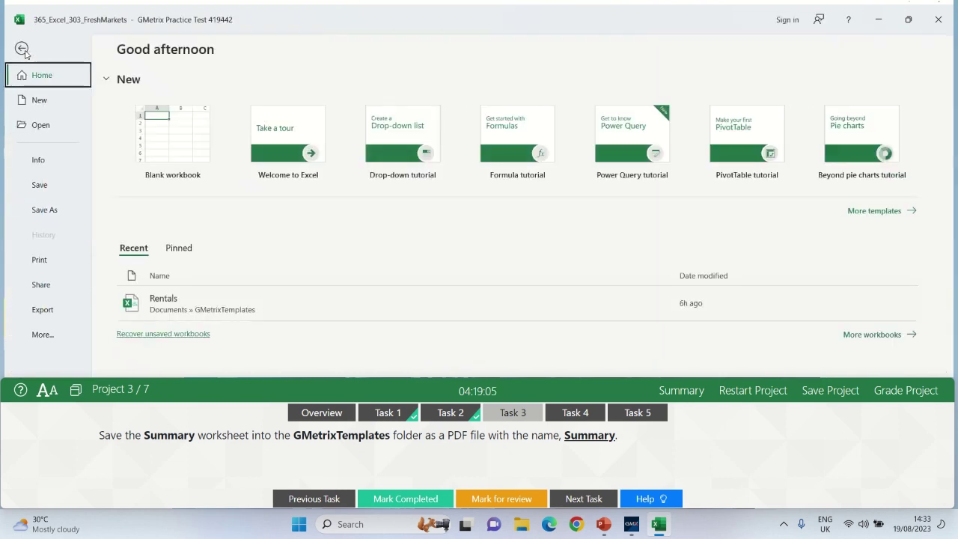
left_click(43, 211)
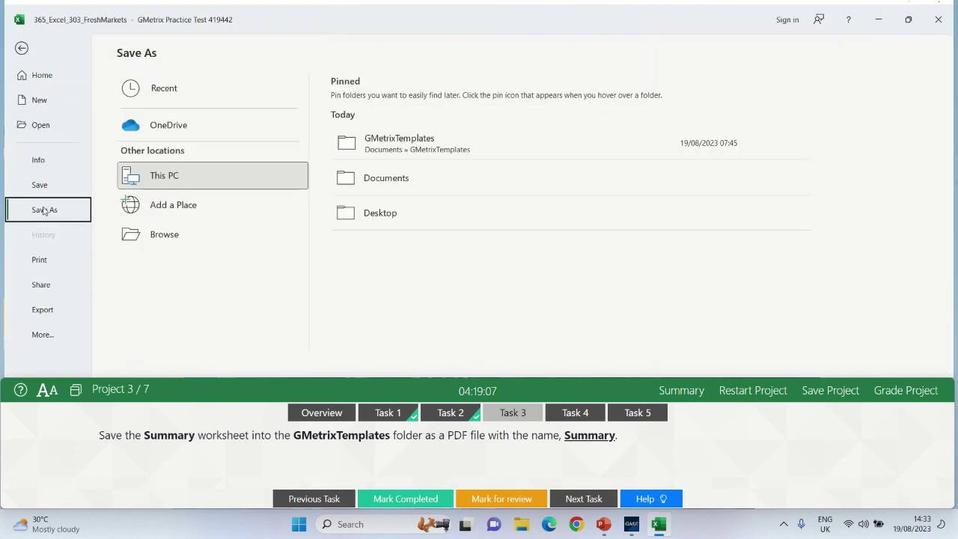
left_click(147, 234)
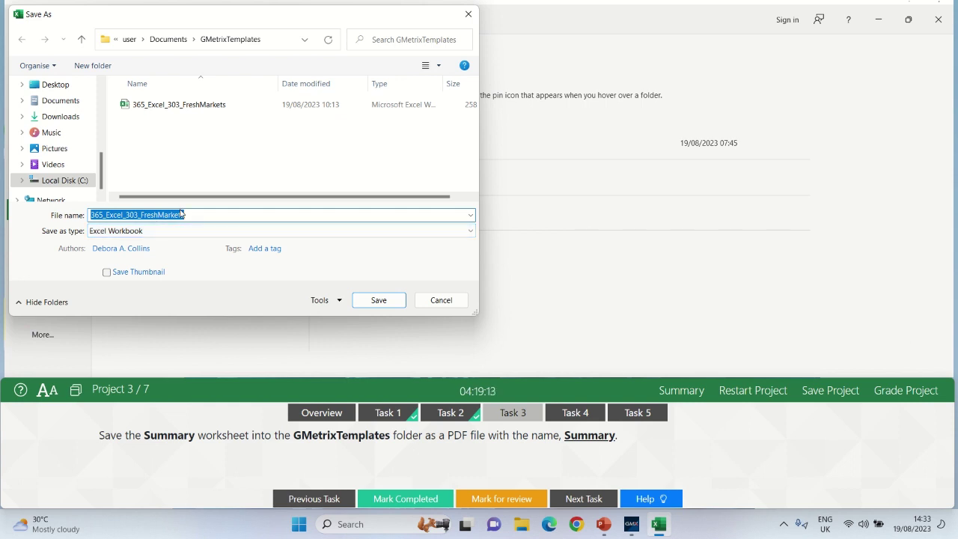
type("Su")
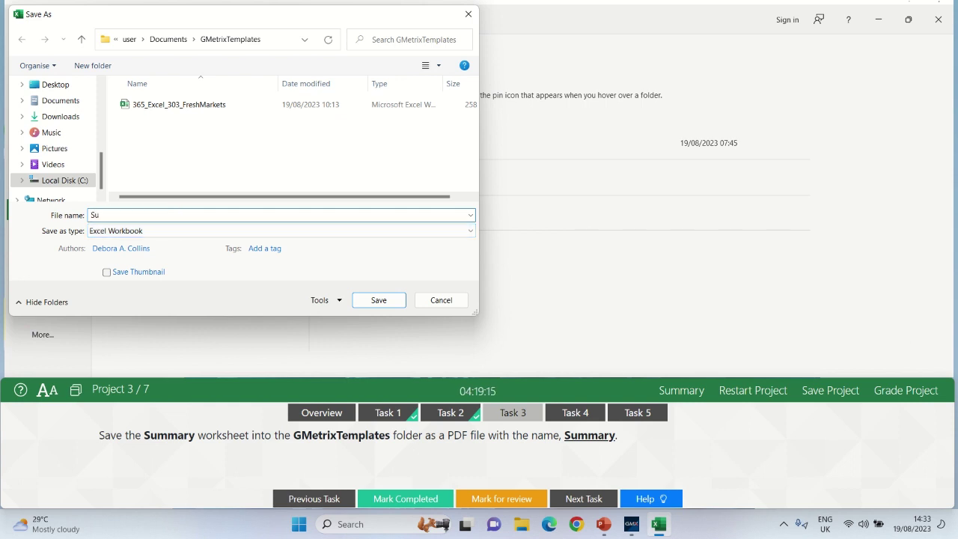
type("mmary")
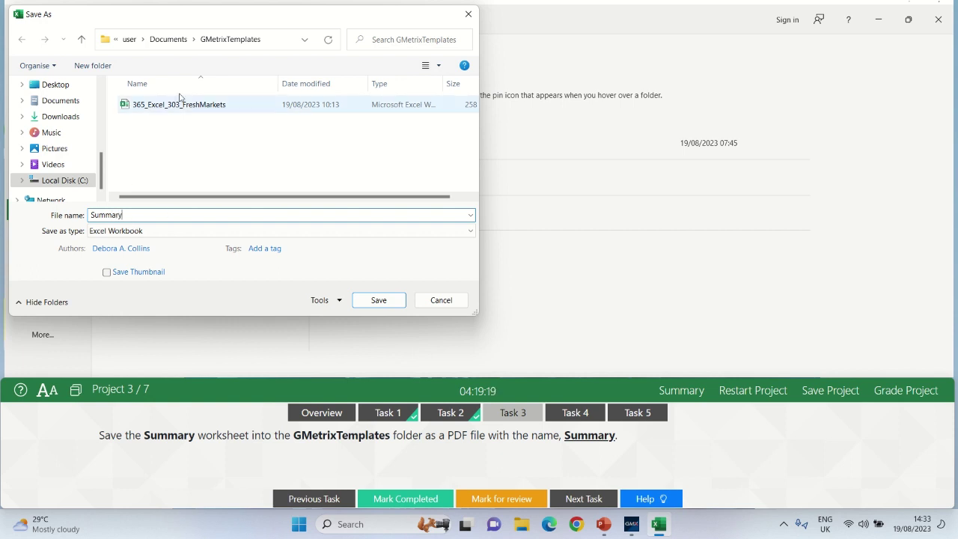
Save it as a PDF in Documents\GMetrixTemplates and mark Task 3 completed
left_click(45, 104)
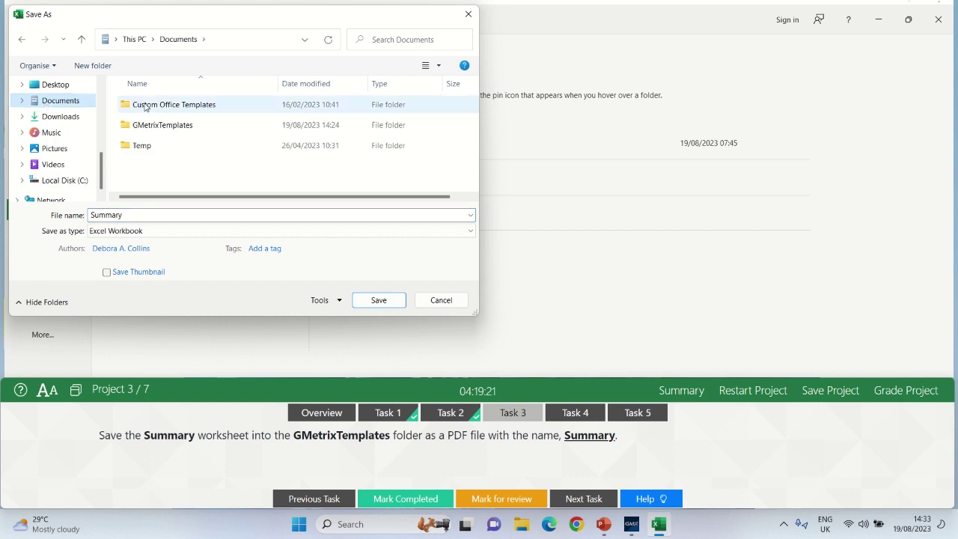
double_click(141, 125)
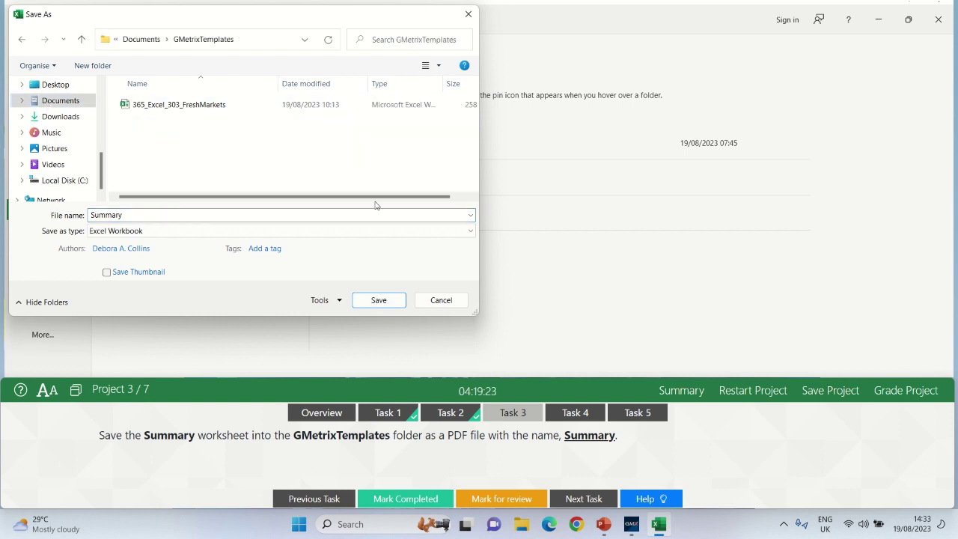
left_click(214, 232)
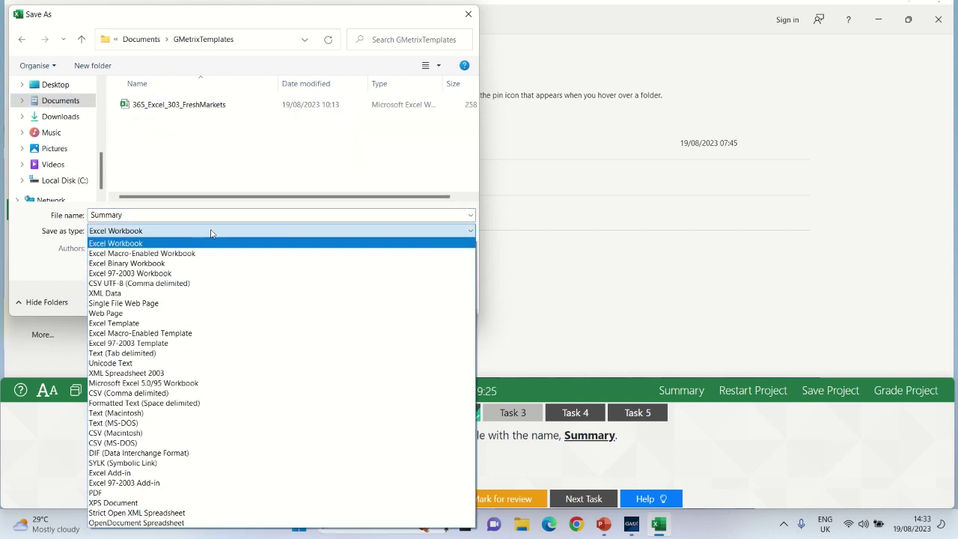
left_click(112, 492)
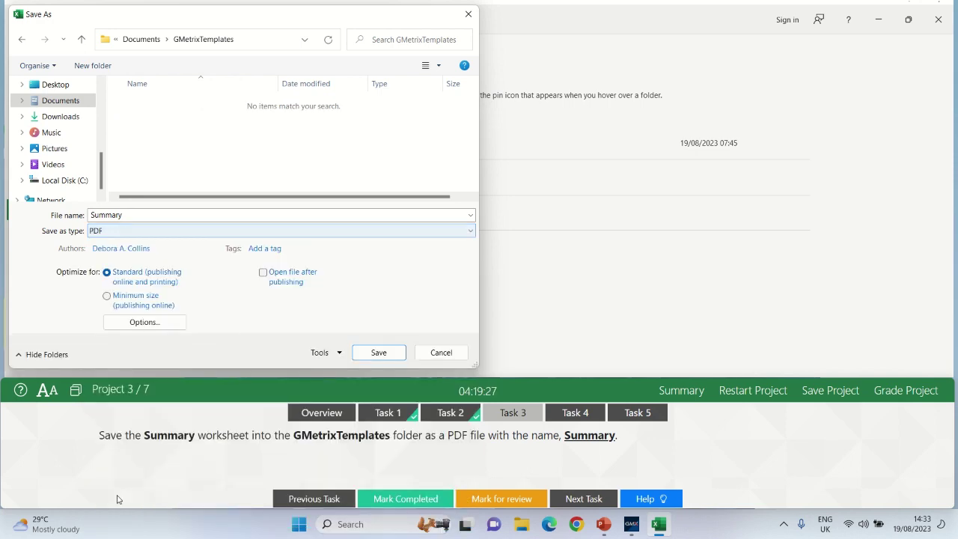
left_click(378, 352)
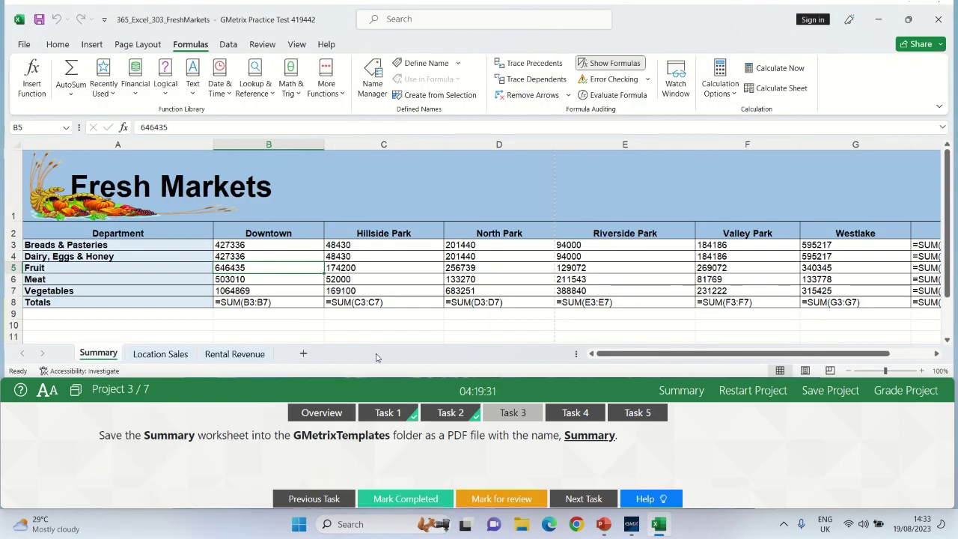
left_click(422, 500)
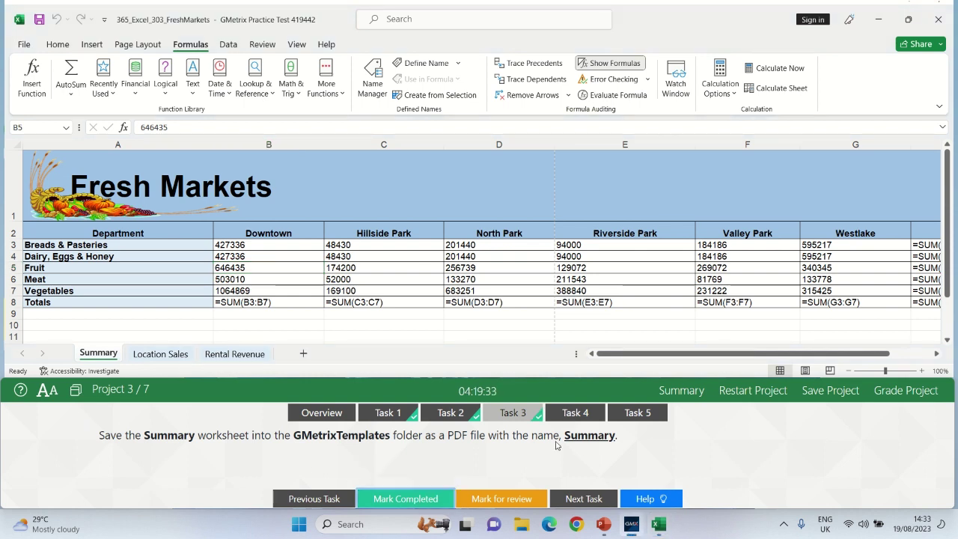
left_click(587, 414)
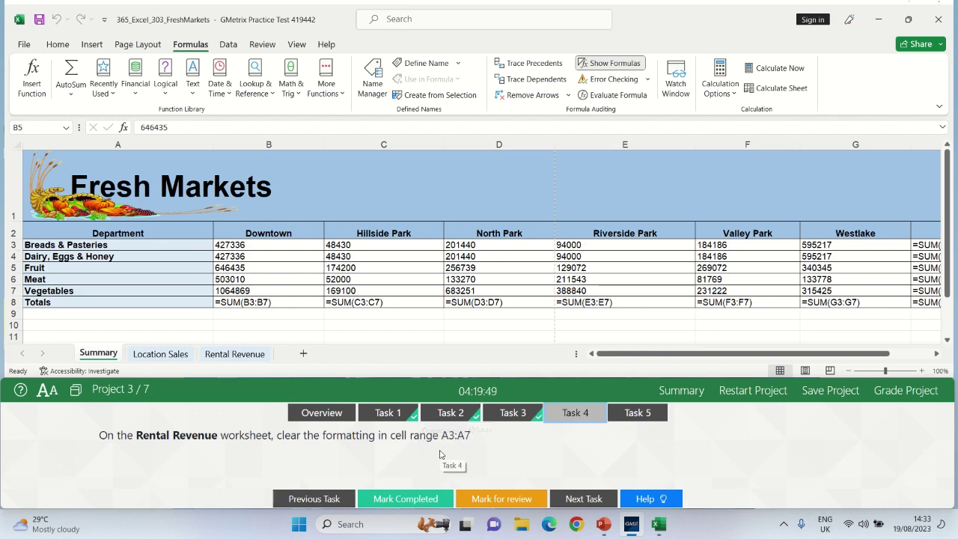
Clear the formats from Rental Revenue cells A3:A7 and mark Task 4 completed
left_click(238, 354)
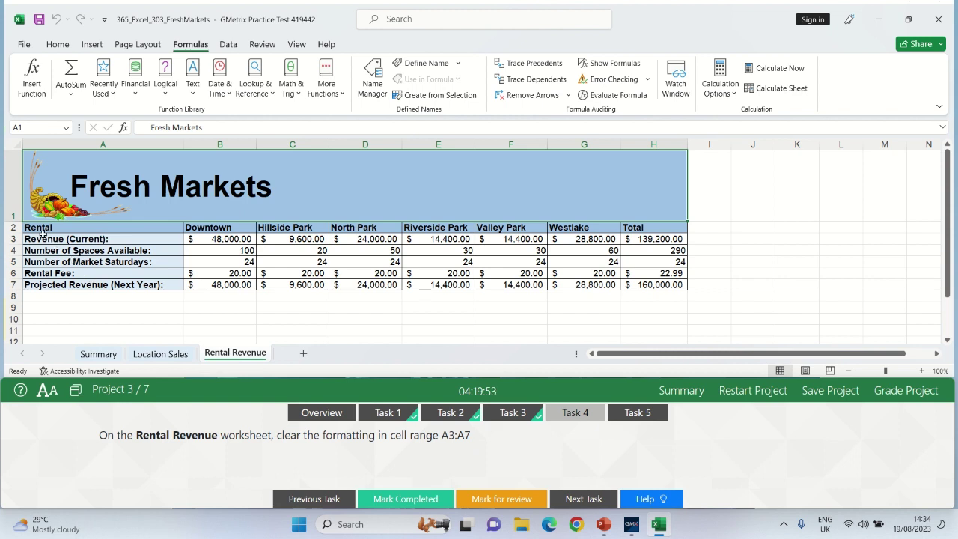
left_click_drag(36, 239, 102, 285)
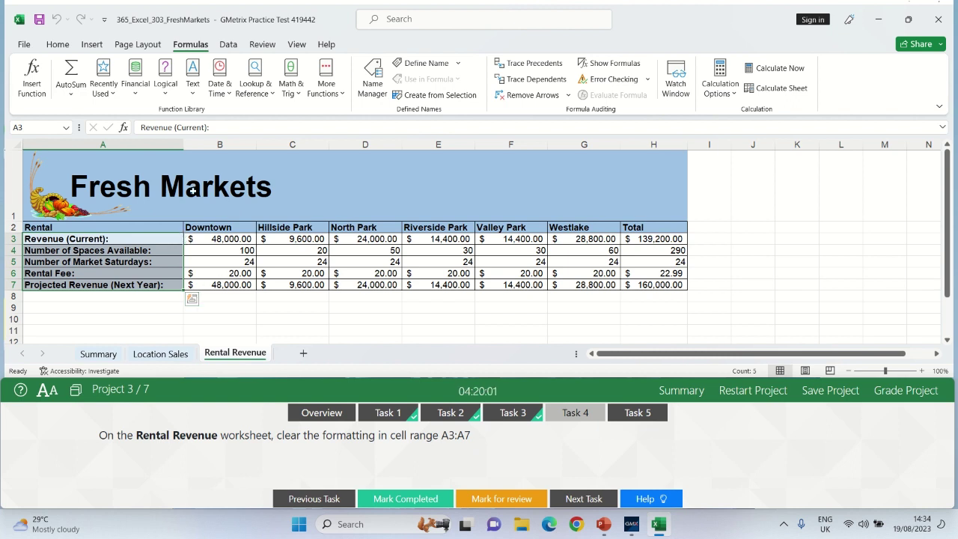
left_click(57, 44)
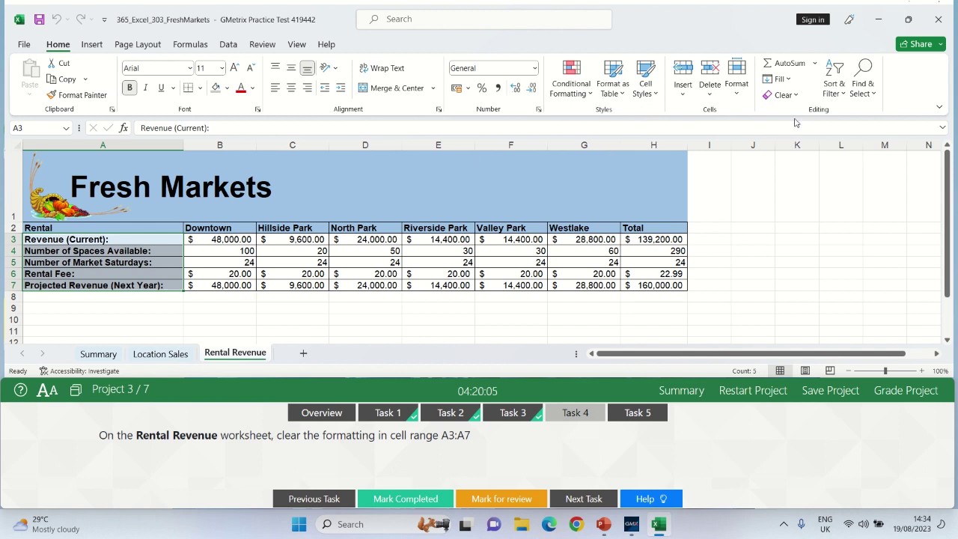
left_click(783, 95)
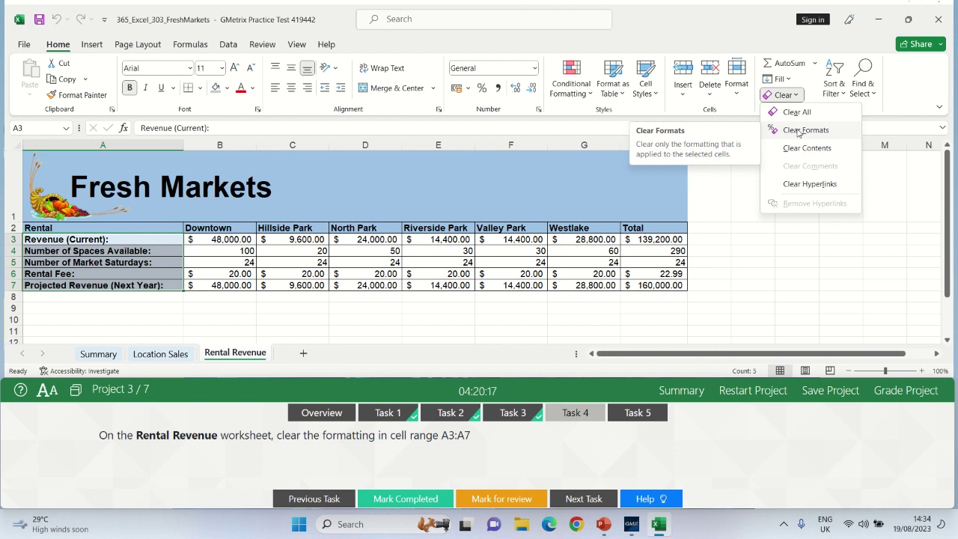
left_click(800, 133)
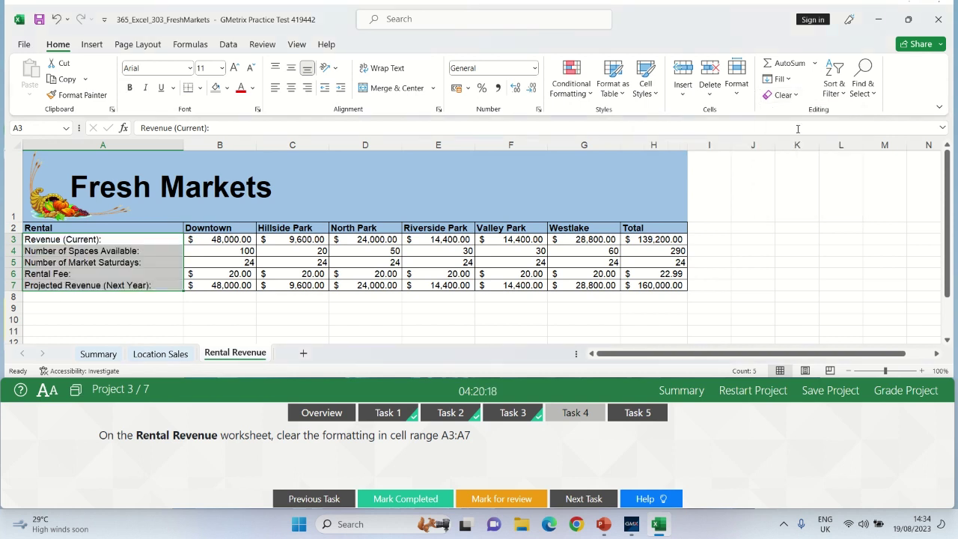
left_click(825, 236)
left_click(405, 499)
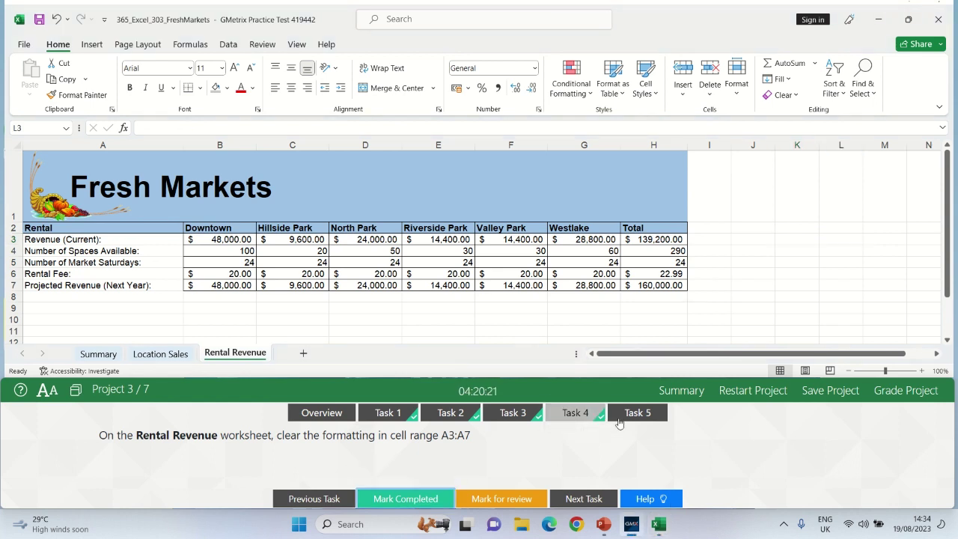
left_click(633, 416)
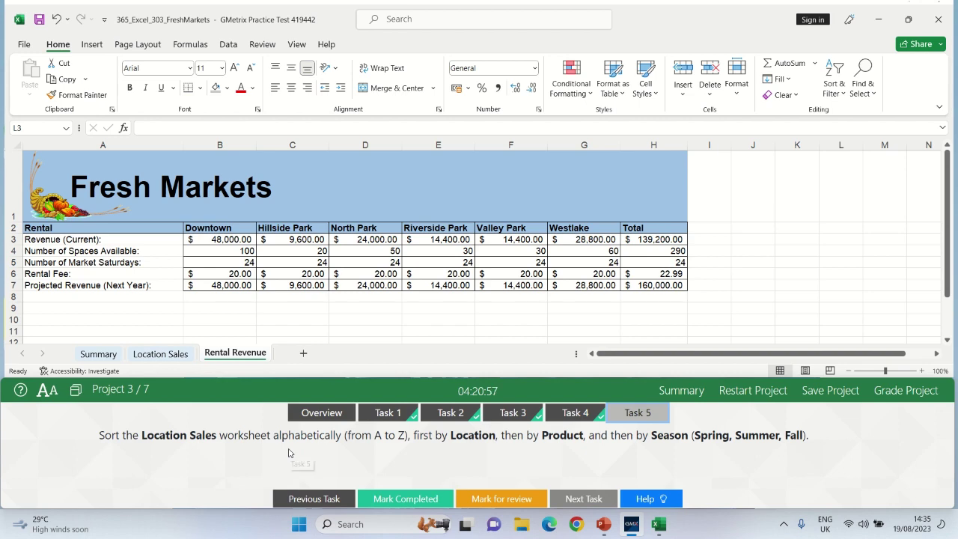
Go to the Location Sales worksheet and show the Data ribbon tab
left_click(166, 362)
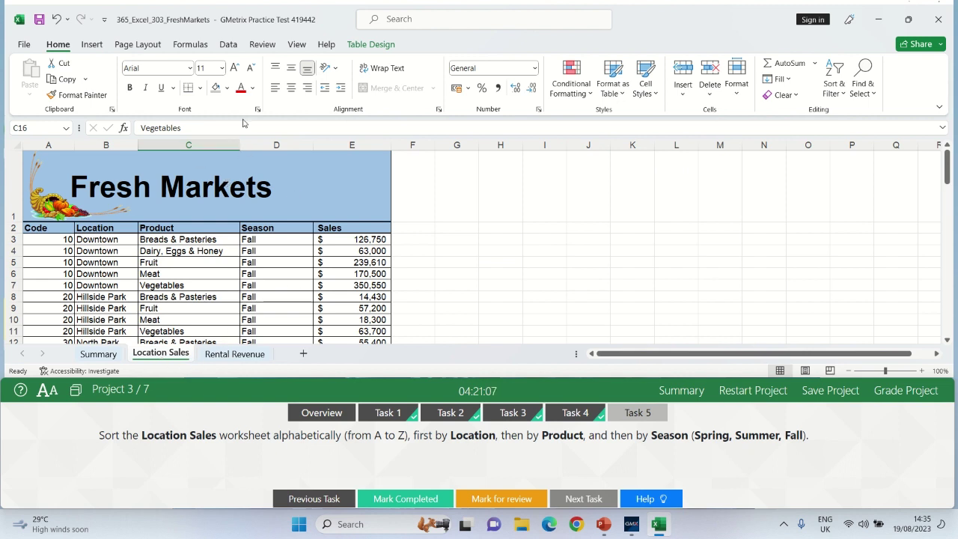
left_click(227, 45)
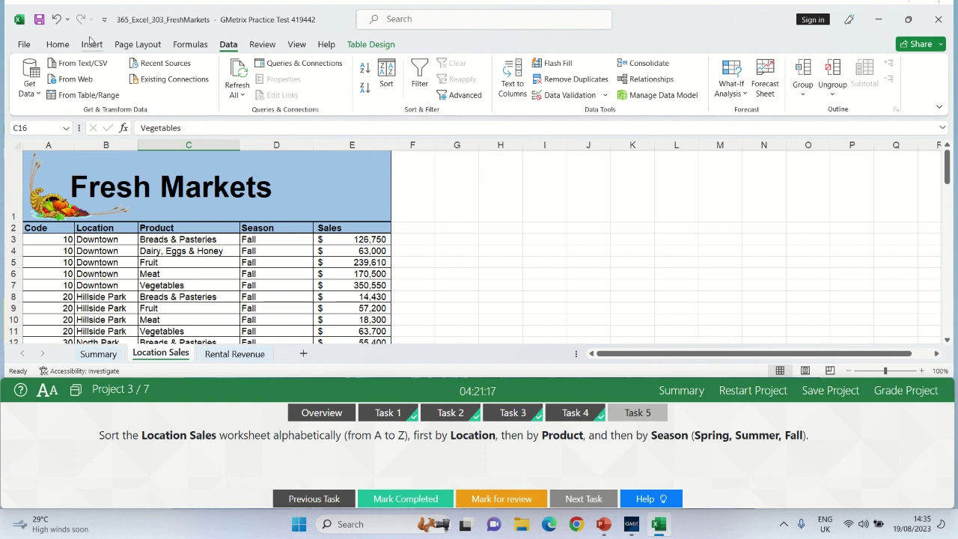
left_click(66, 46)
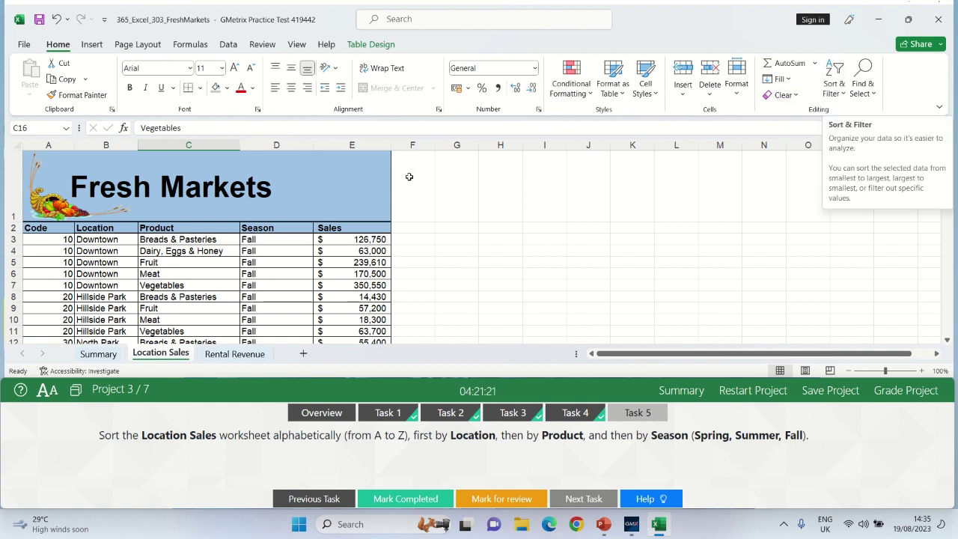
left_click(228, 46)
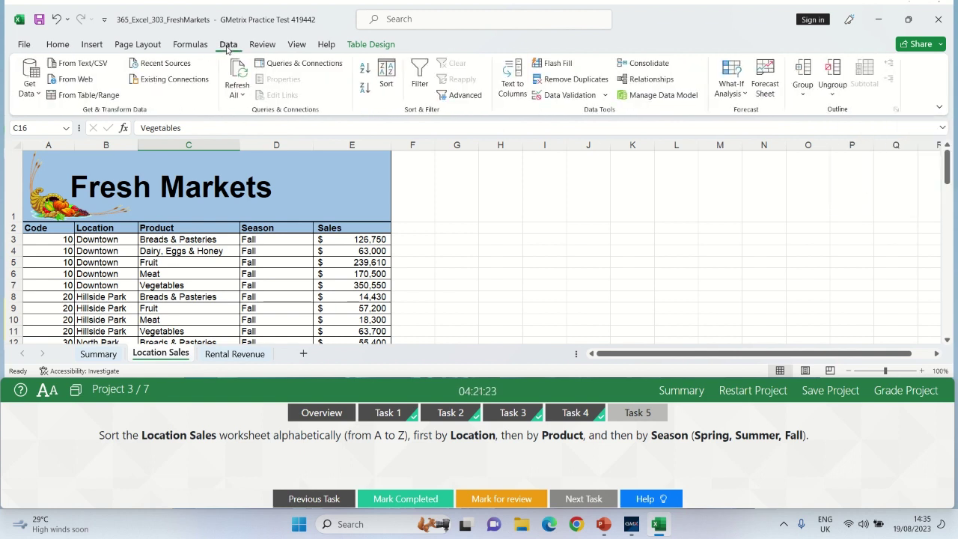
In the Sort dialog, sort by Location, then add a second level for Product
left_click(385, 73)
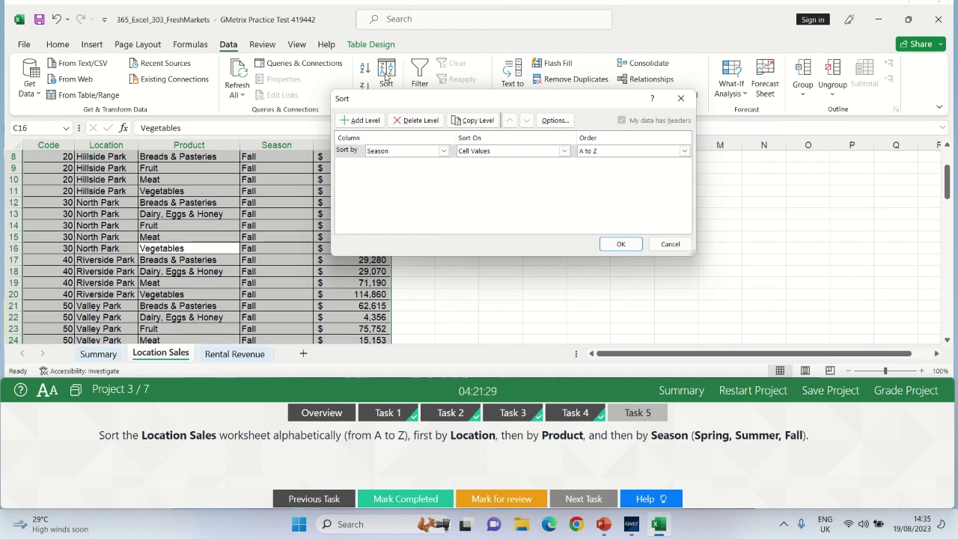
left_click(443, 152)
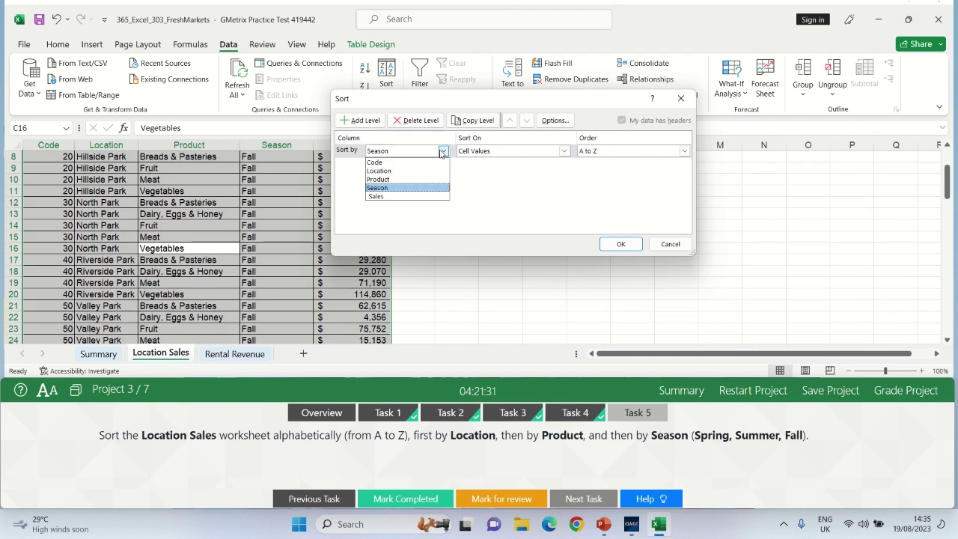
left_click(401, 172)
left_click(565, 152)
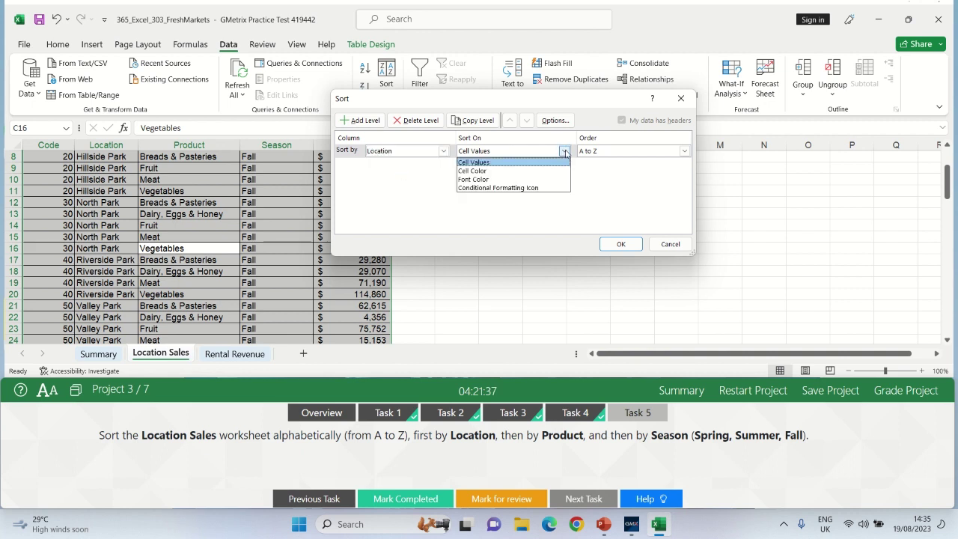
left_click(560, 159)
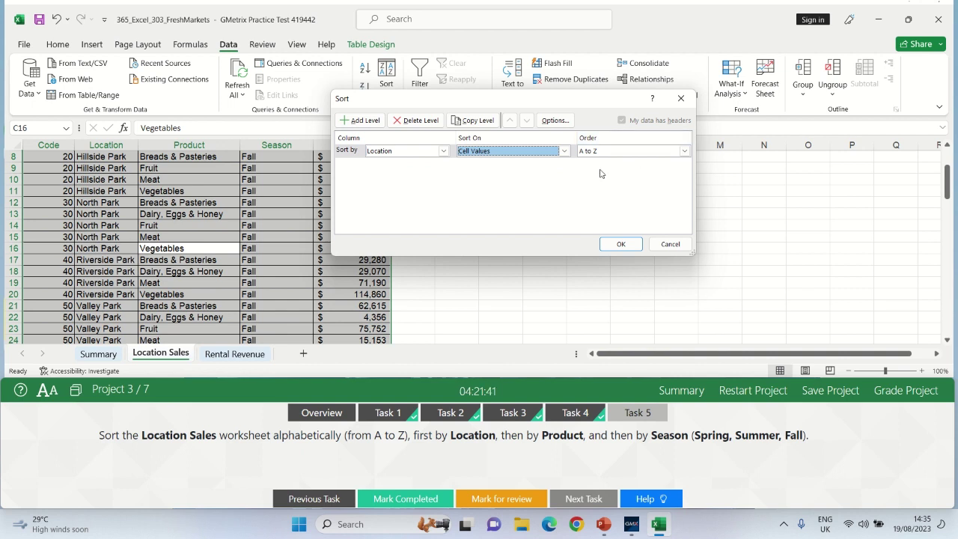
left_click(361, 120)
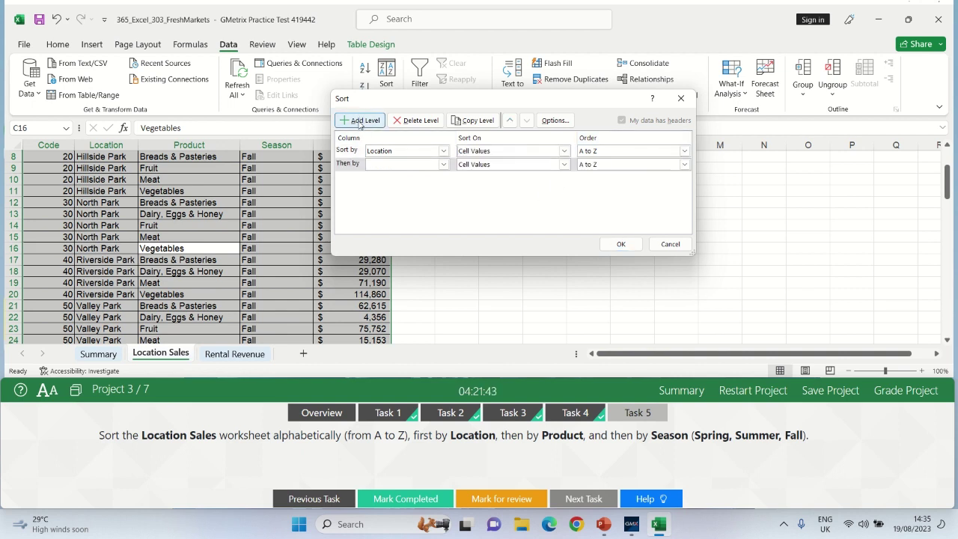
left_click(384, 167)
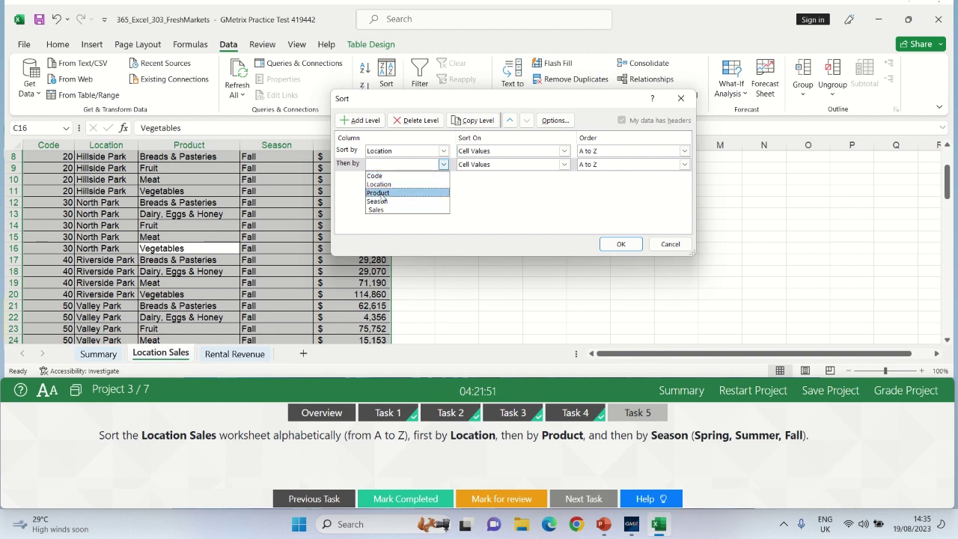
left_click(380, 193)
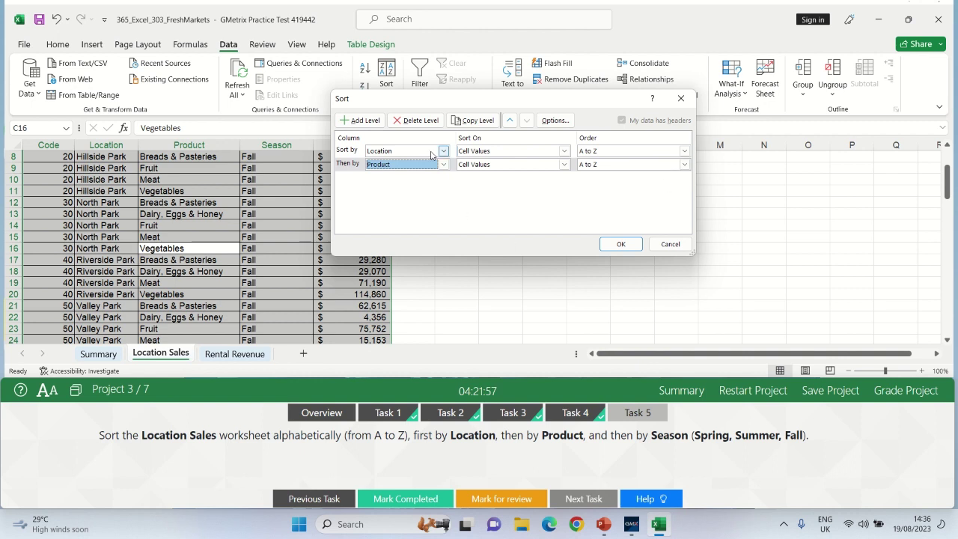
Add a third level sorting Season by the custom list Spring, Summer, Fall
left_click(355, 125)
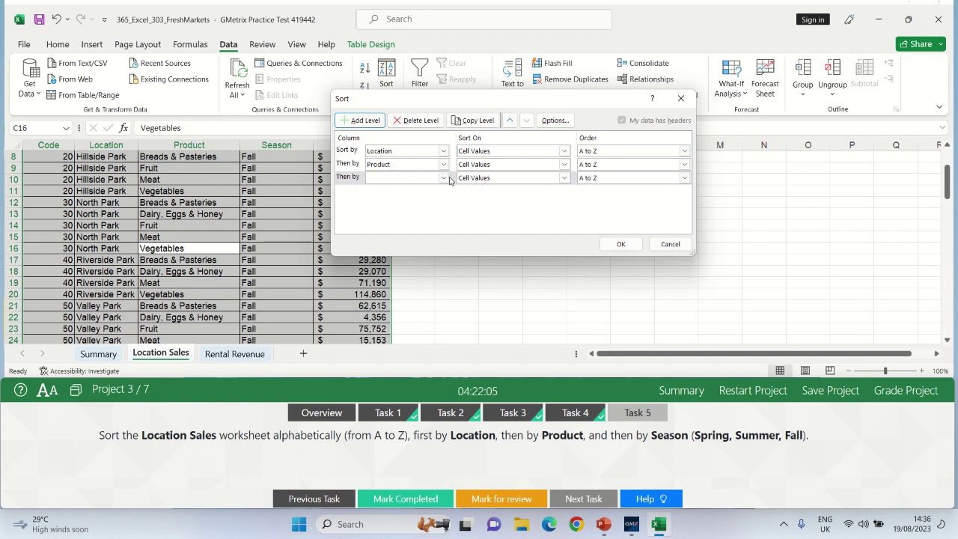
left_click(443, 178)
left_click(397, 214)
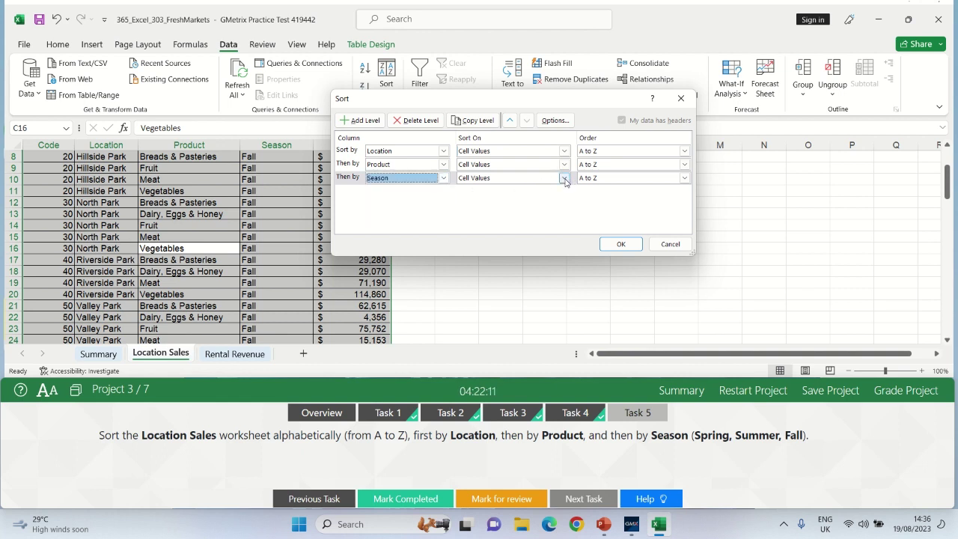
left_click(684, 178)
left_click(604, 209)
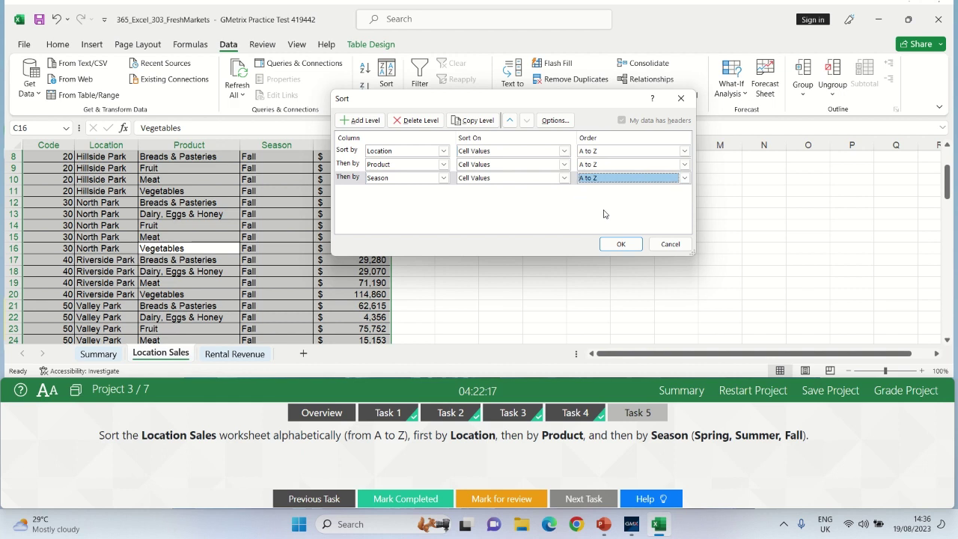
left_click(684, 178)
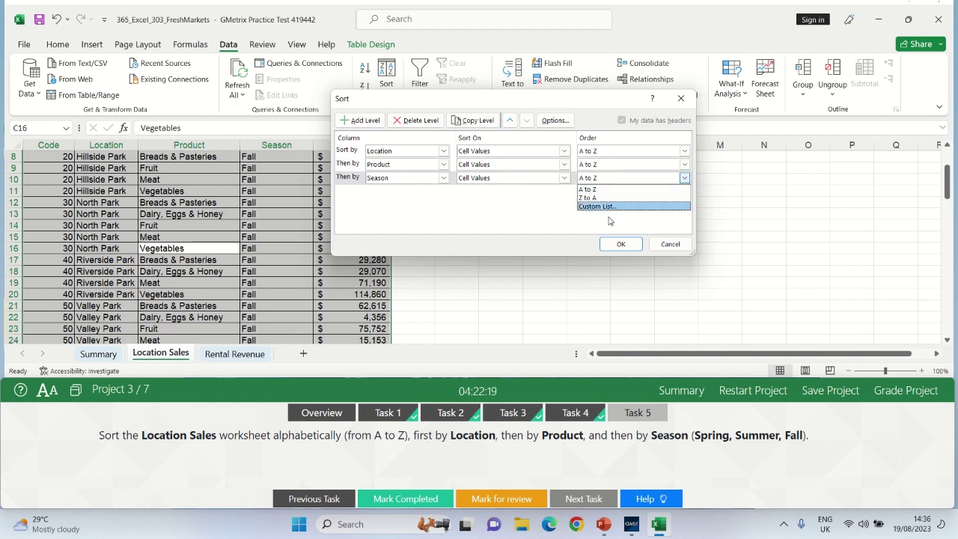
left_click(604, 207)
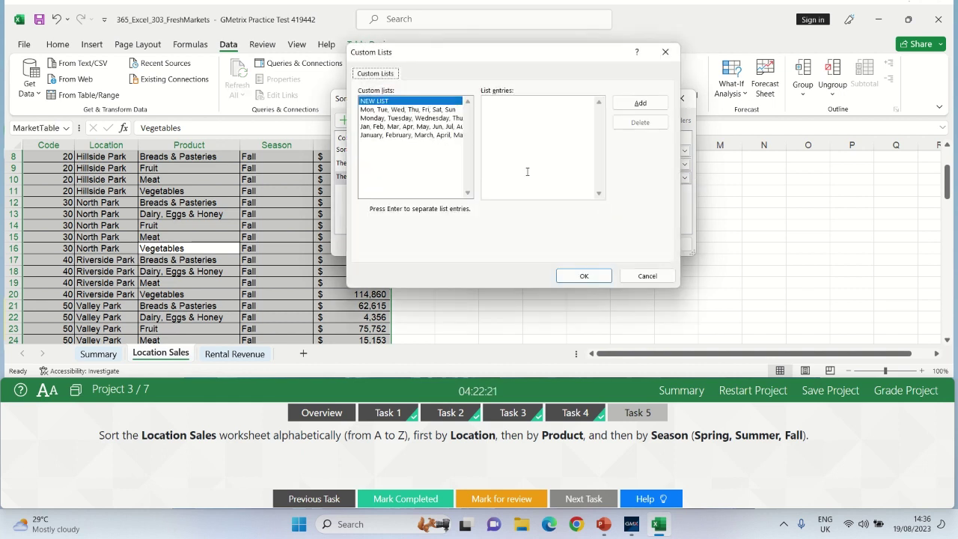
left_click(492, 102)
type("Spring, Summer")
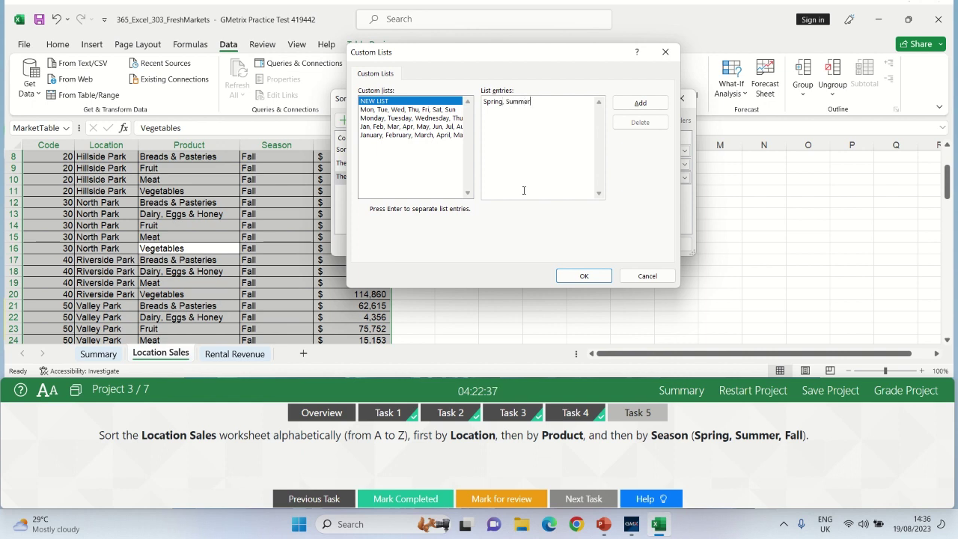
type(", Fall")
left_click(640, 102)
left_click(584, 275)
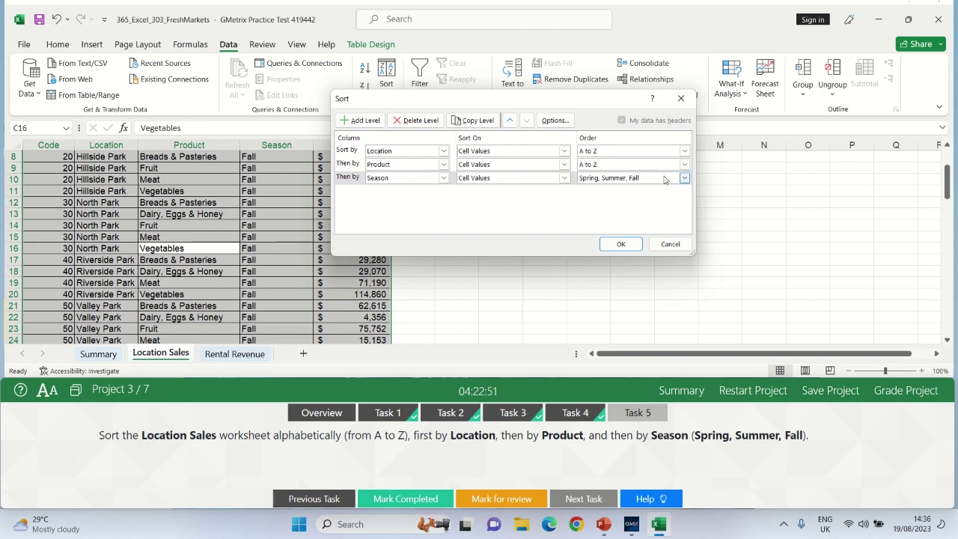
Apply the three-level sort to the Location Sales table and mark Task 5 completed
left_click(621, 244)
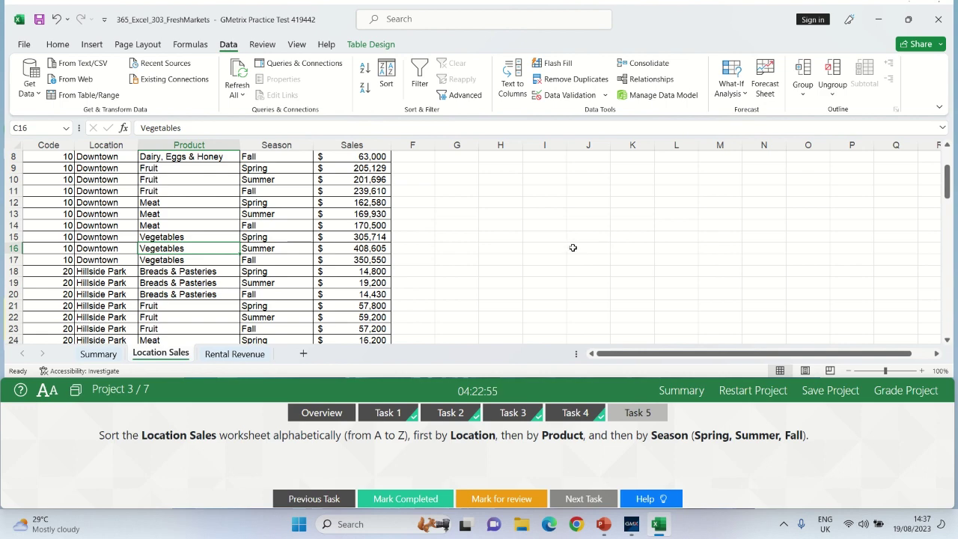
left_click(530, 262)
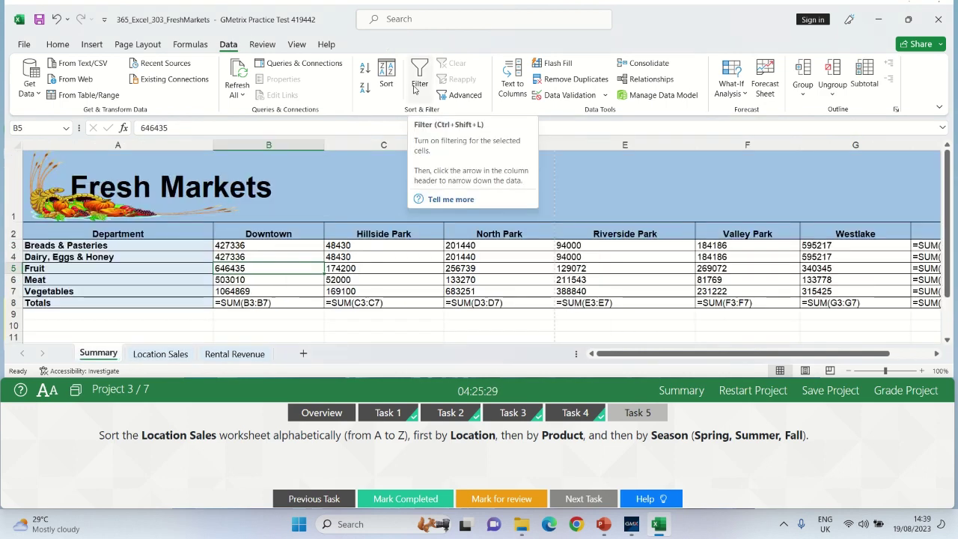
left_click(636, 413)
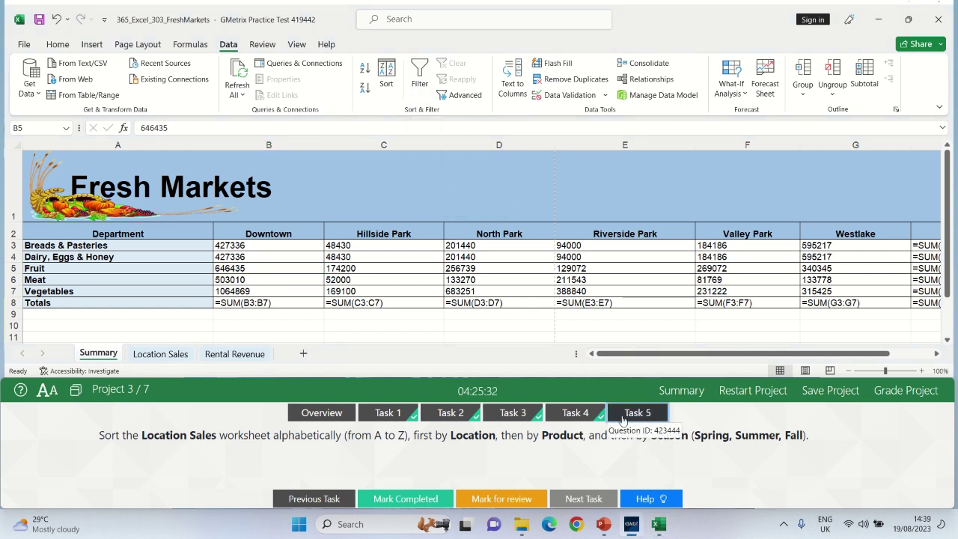
left_click(398, 500)
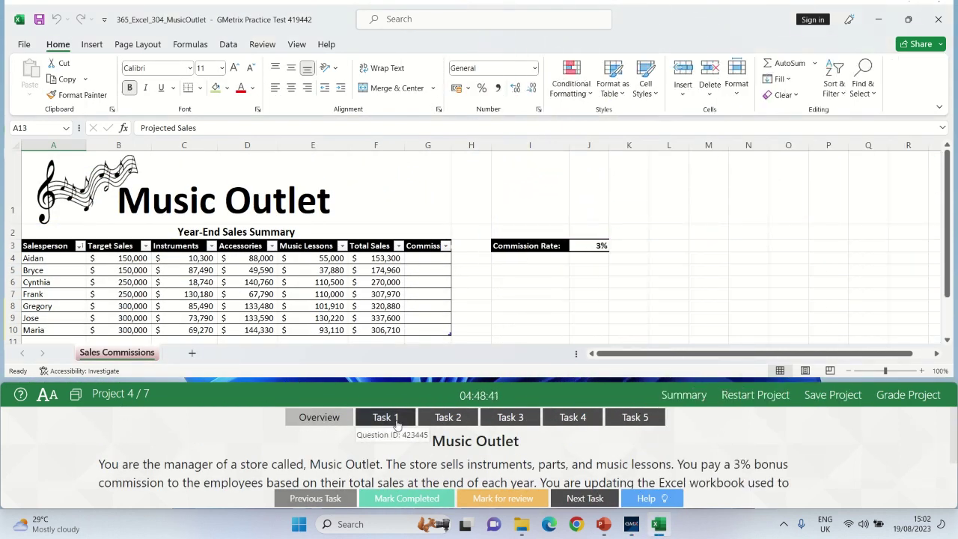
Set column G's width to 14 and mark Music Outlet Task 1 completed
left_click(383, 418)
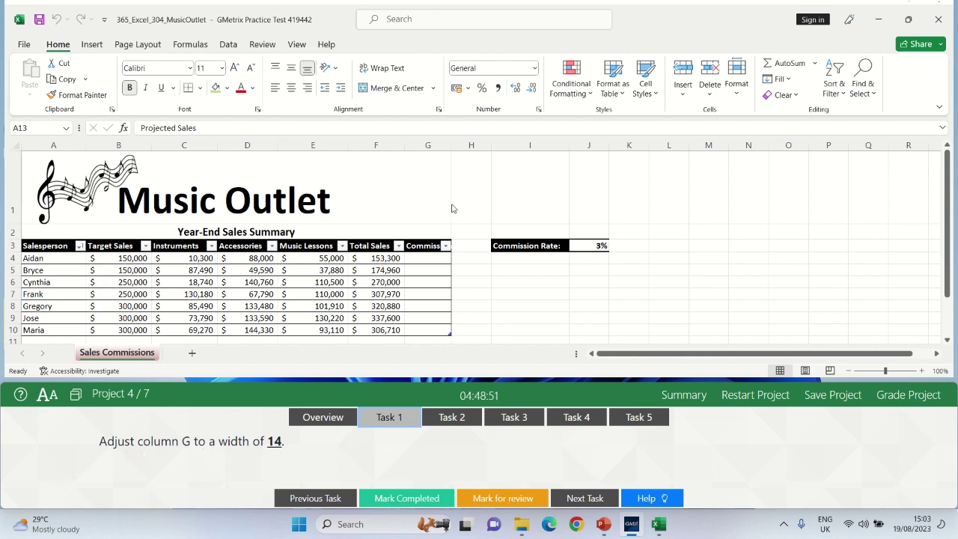
left_click(427, 145)
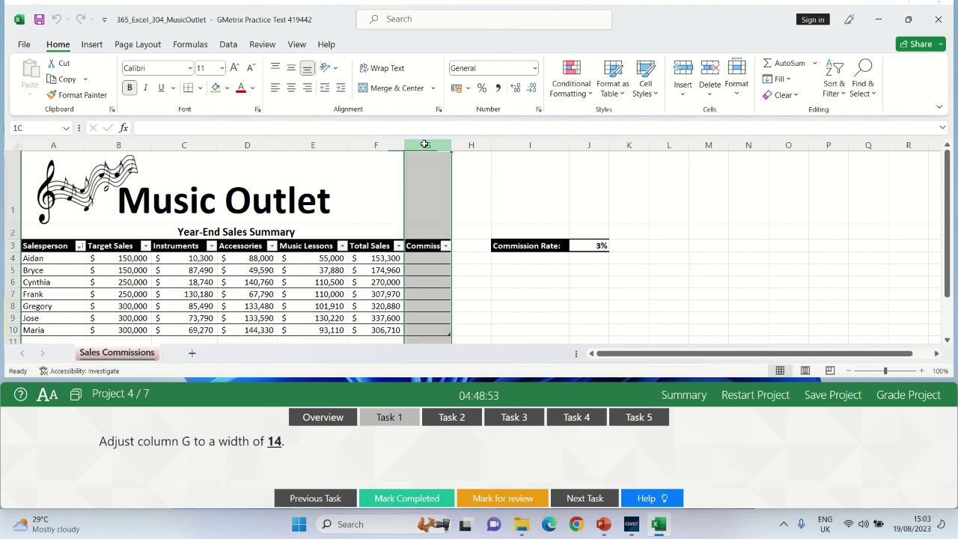
right_click(419, 288)
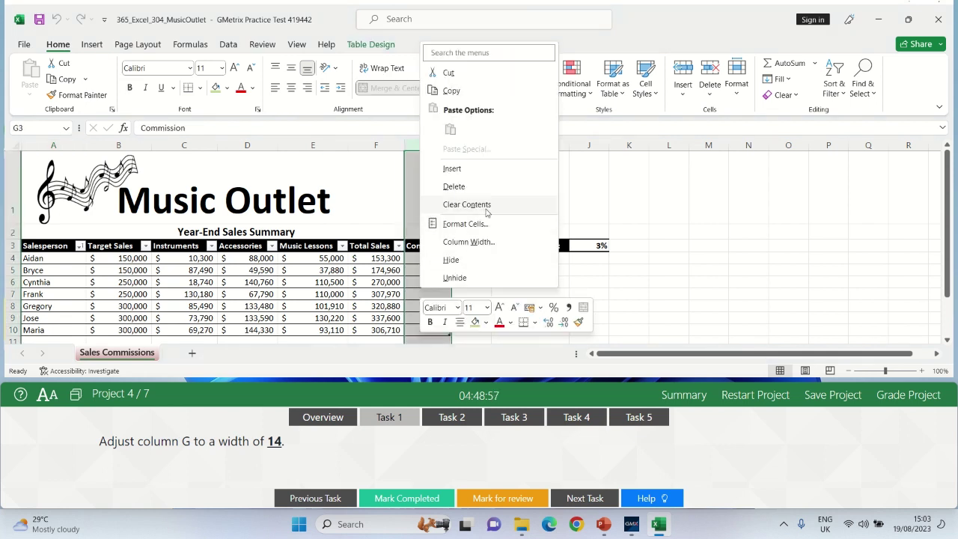
left_click(452, 243)
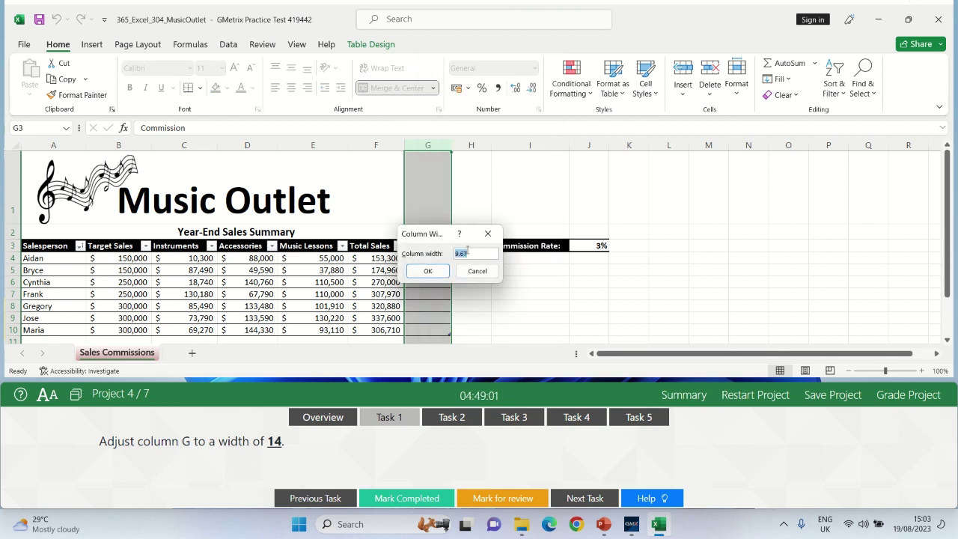
type("14")
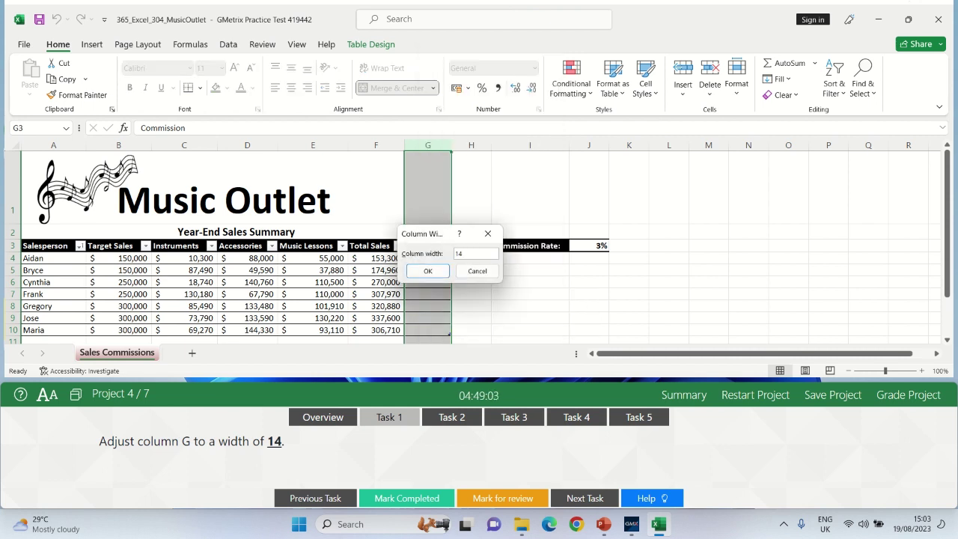
left_click(439, 270)
left_click(498, 293)
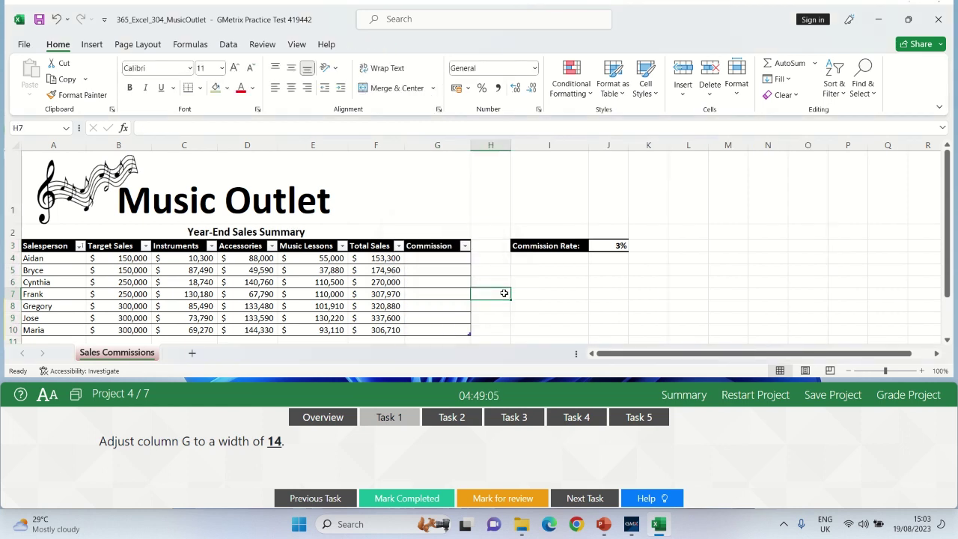
left_click(409, 506)
left_click(451, 417)
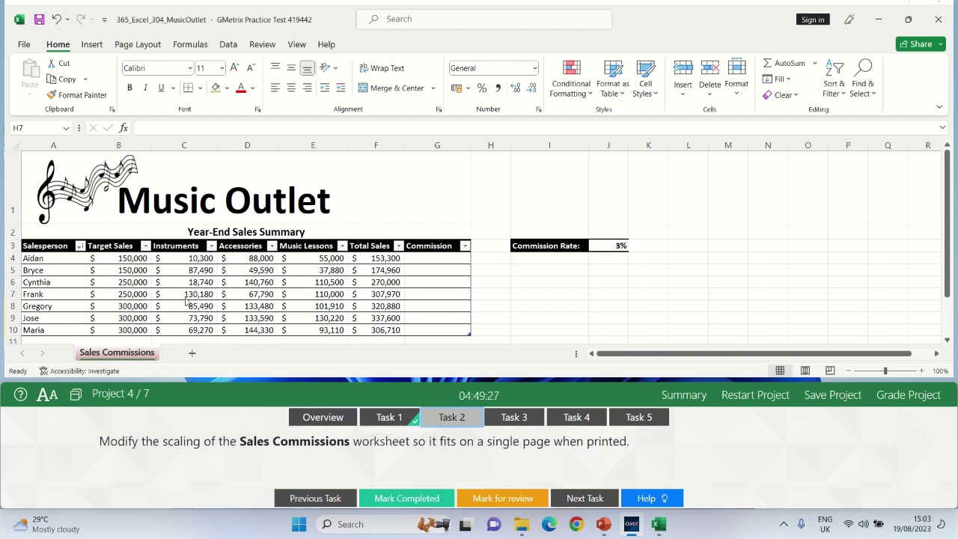
Set Sales Commissions print scaling to Fit Sheet on One Page and mark Task 2 completed
left_click(25, 47)
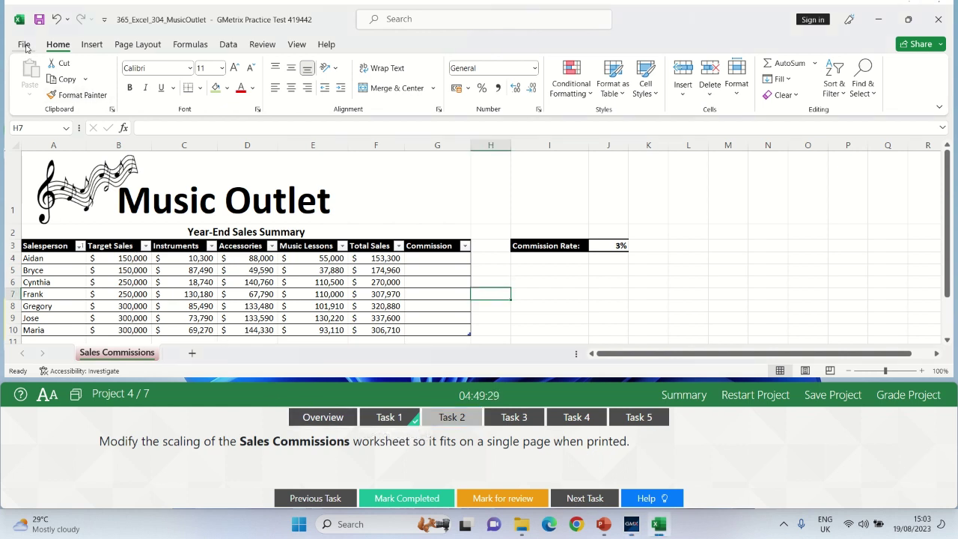
left_click(25, 47)
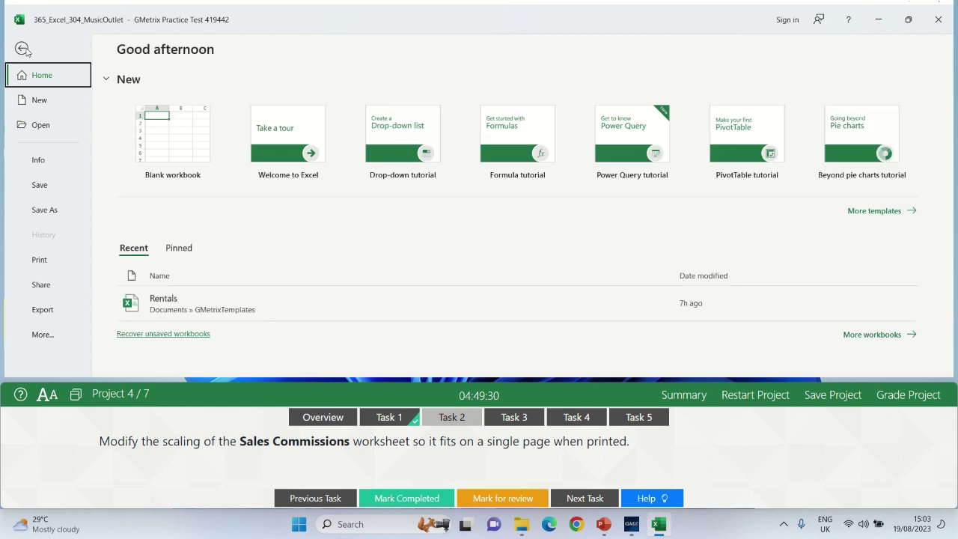
left_click(40, 262)
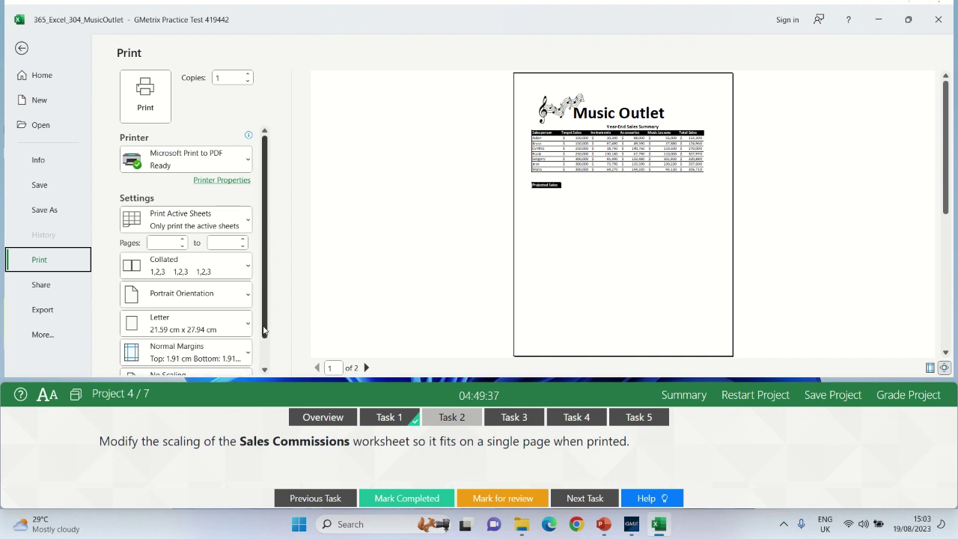
scroll(262, 360, "down", 2)
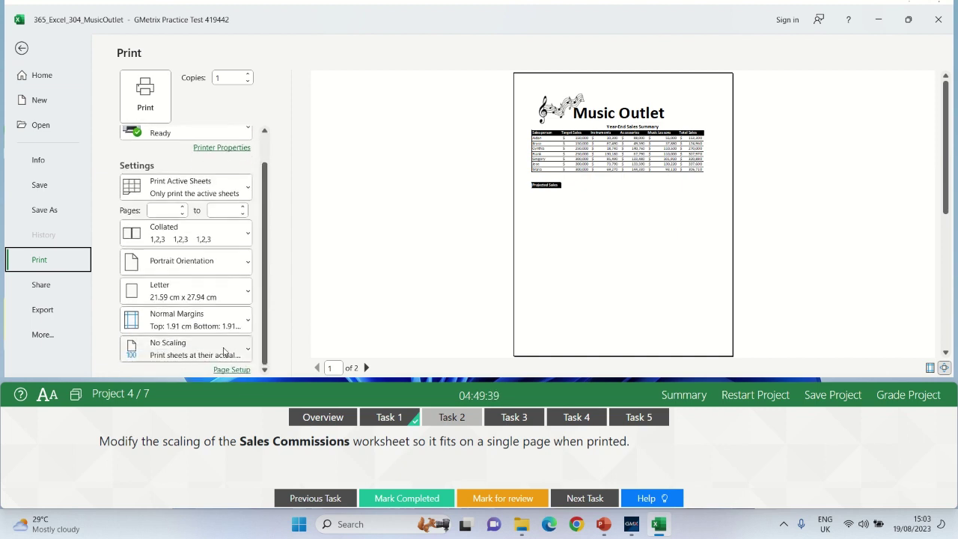
left_click(213, 351)
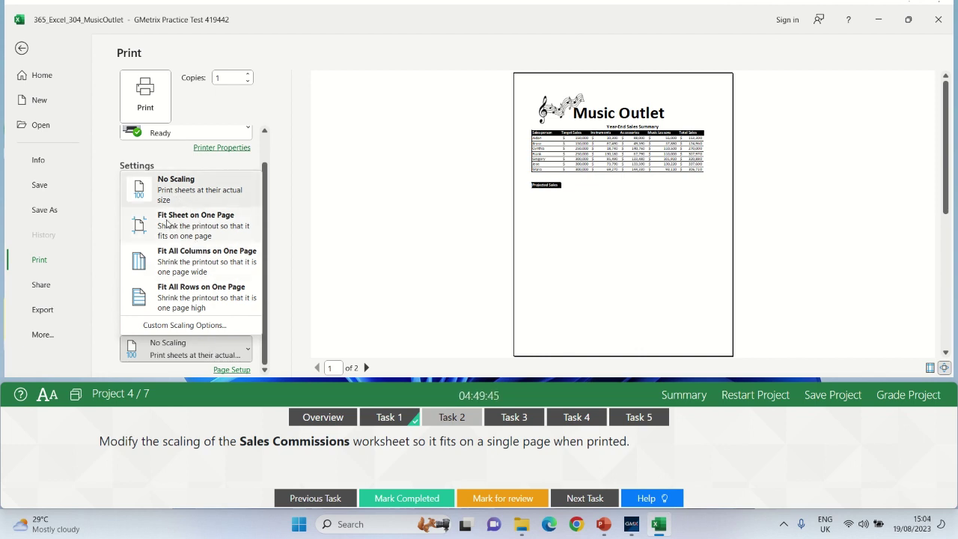
left_click(197, 224)
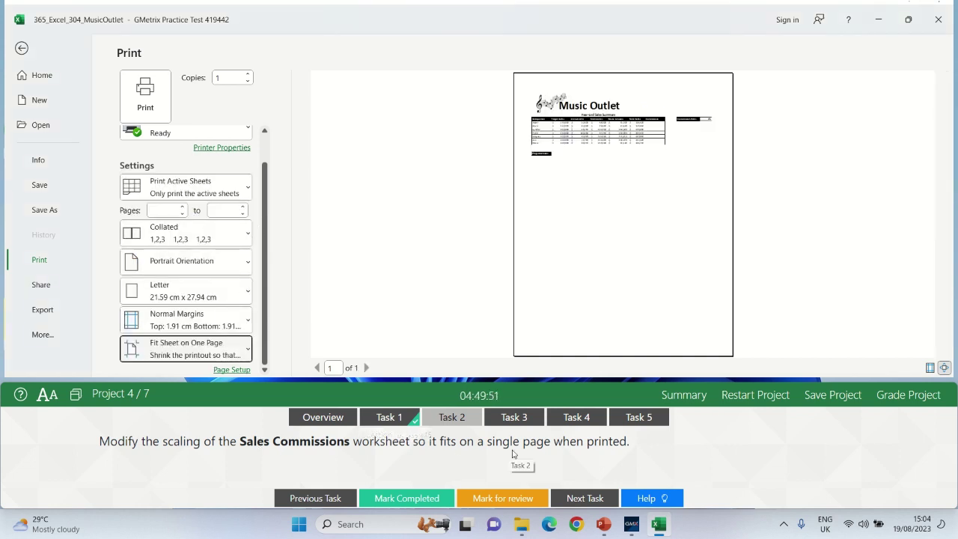
left_click(27, 50)
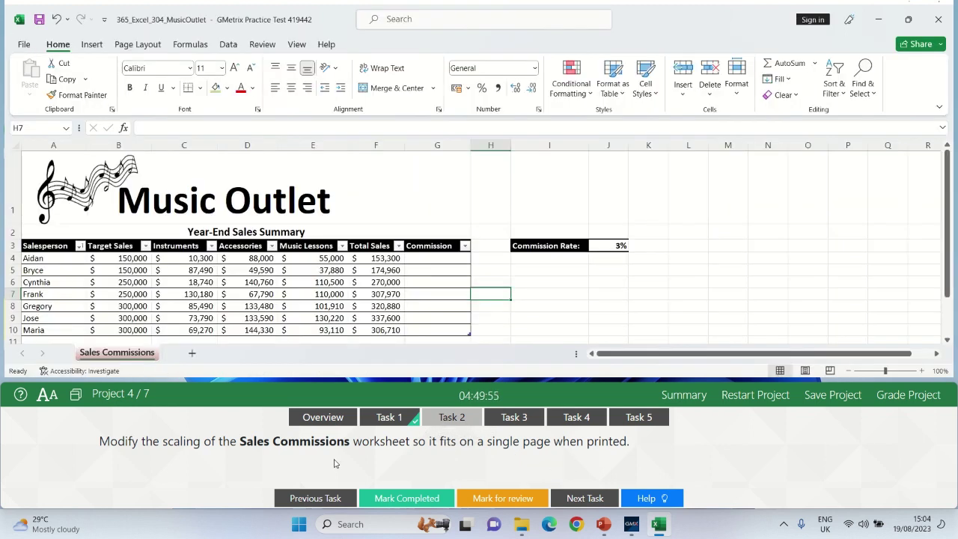
left_click(407, 498)
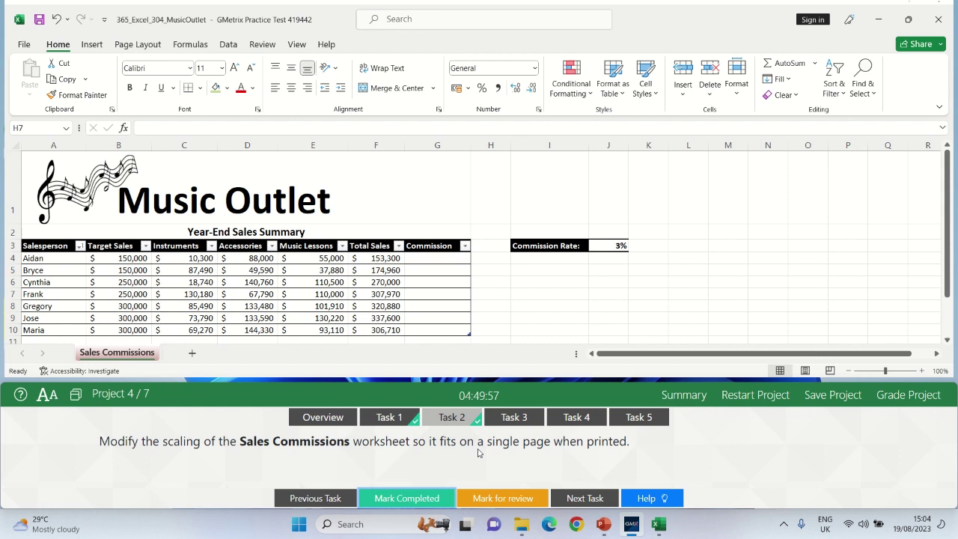
Delete the Projected Sales cell A13, shifting cells left, and mark Task 3 completed
left_click(517, 420)
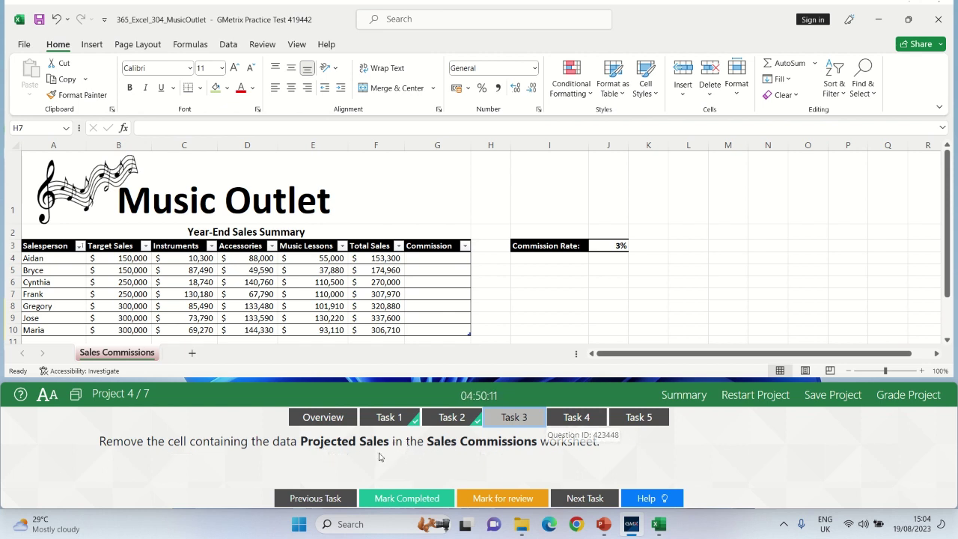
left_click(501, 320)
key("Down")
key("Down")
key("Down")
key("Down")
key("Down")
key("Down")
key("Down")
key("Down")
key("Down")
key("Down")
key("Down")
key("Down")
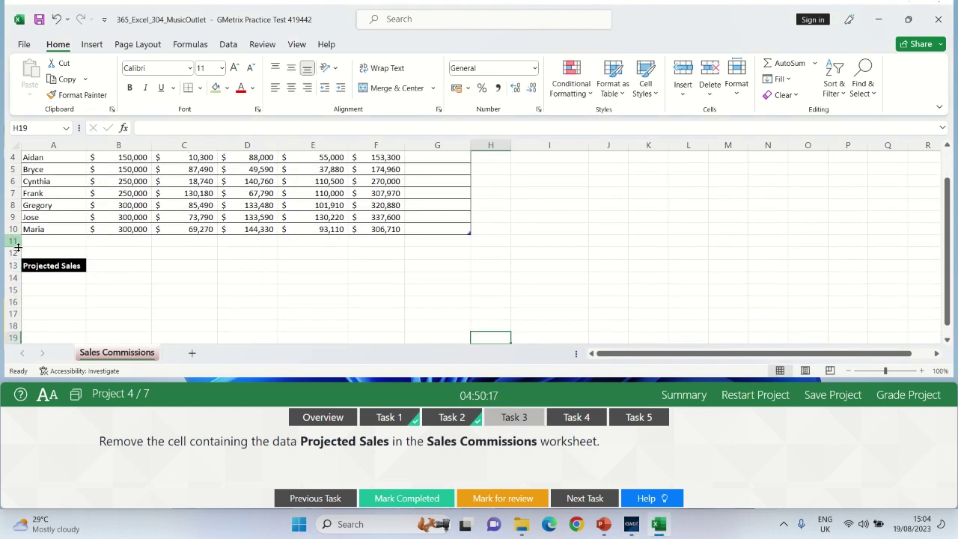
left_click(54, 266)
right_click(56, 266)
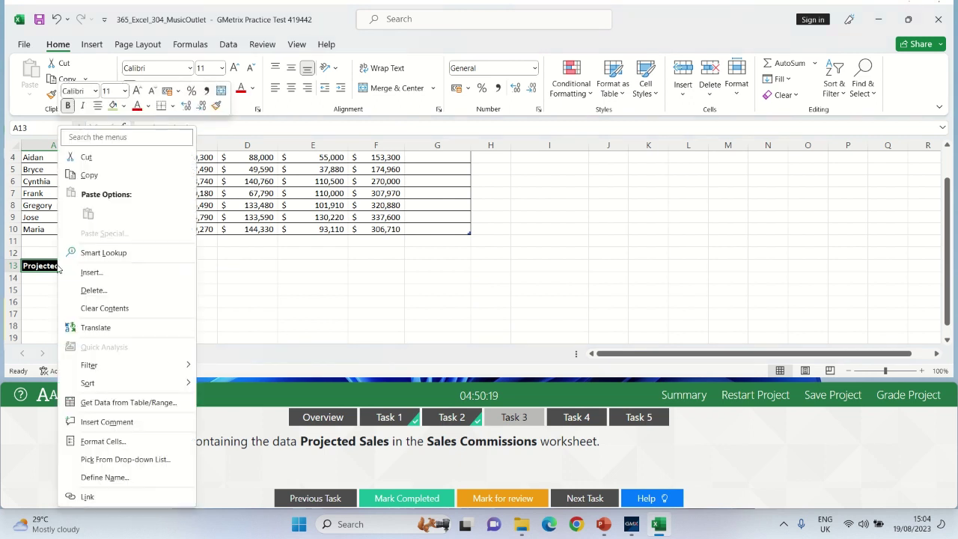
left_click(93, 290)
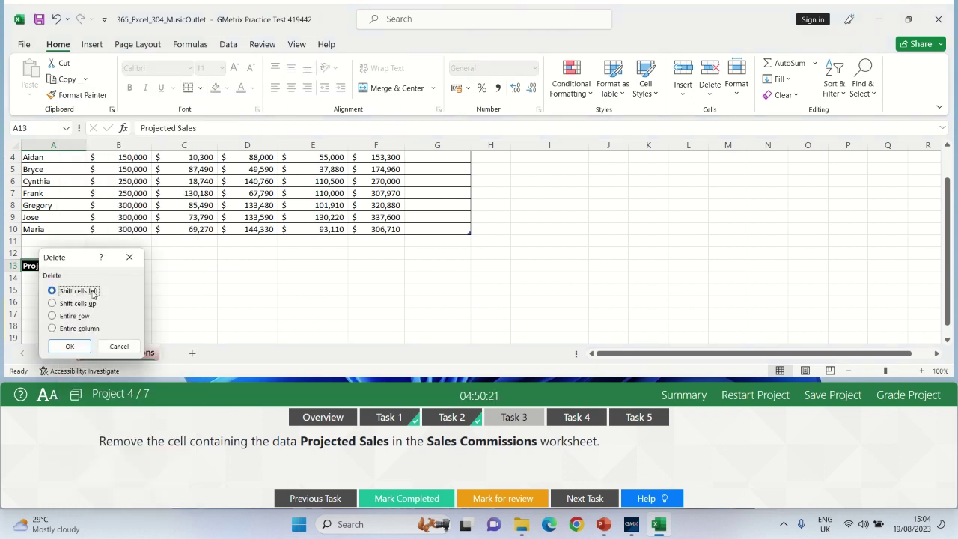
left_click(69, 346)
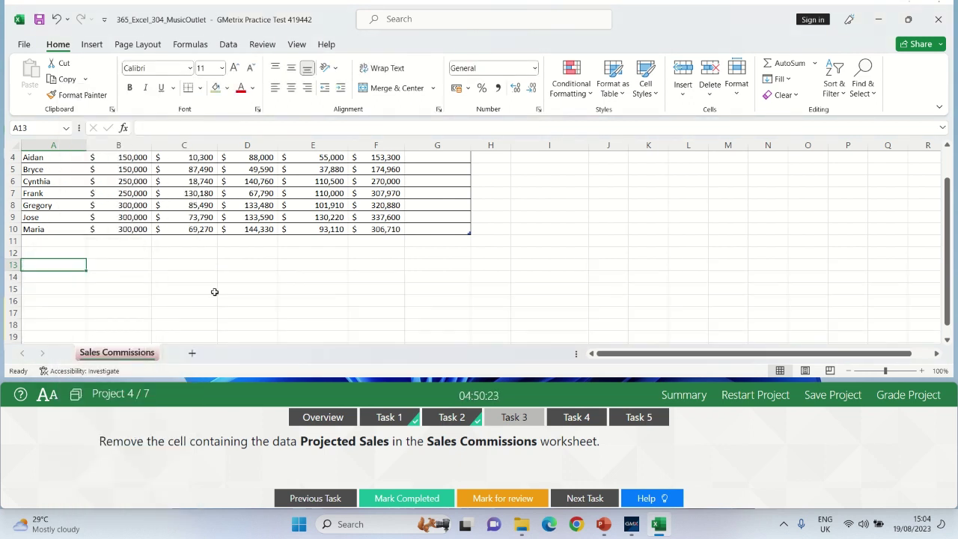
left_click(266, 280)
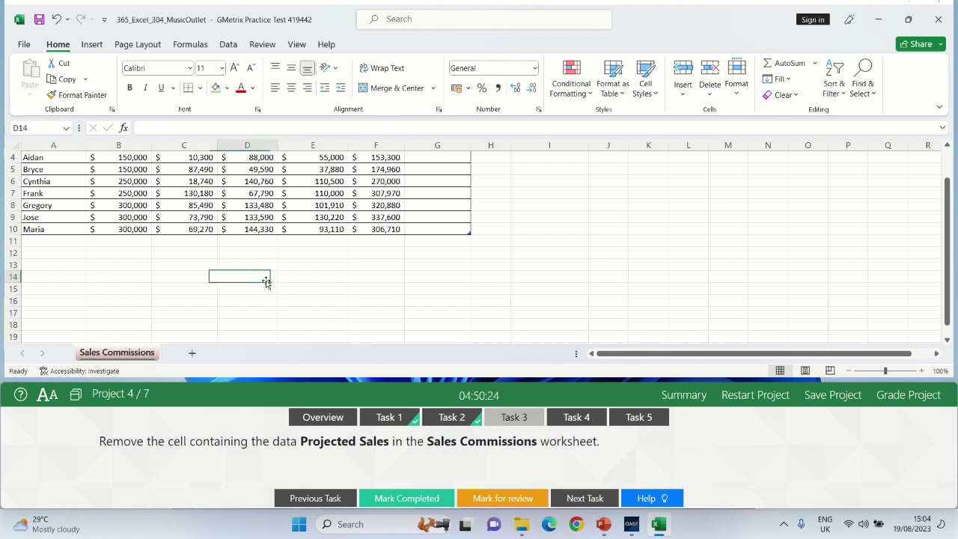
left_click(381, 497)
left_click(577, 420)
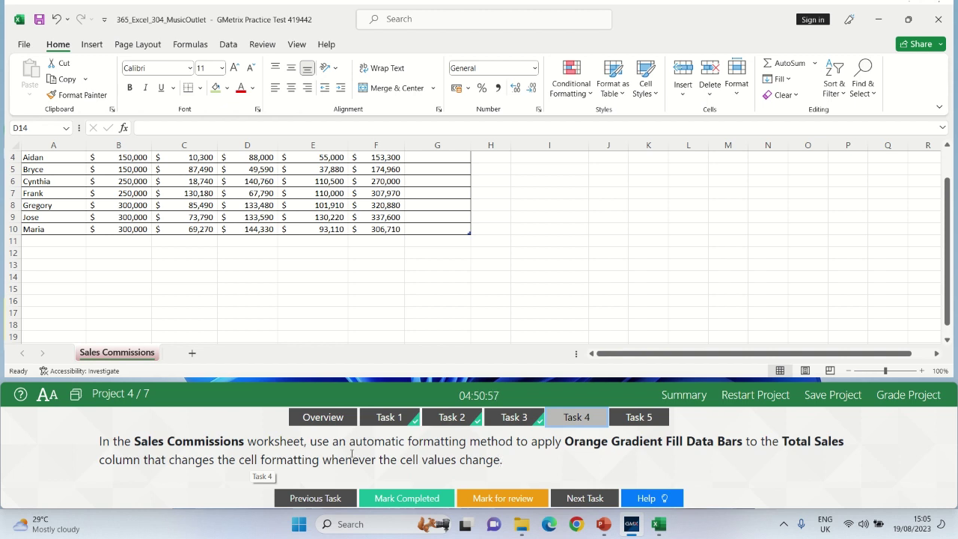
Apply Gradient Fill Orange data bars to the Total Sales values in F4:F10
left_click(124, 356)
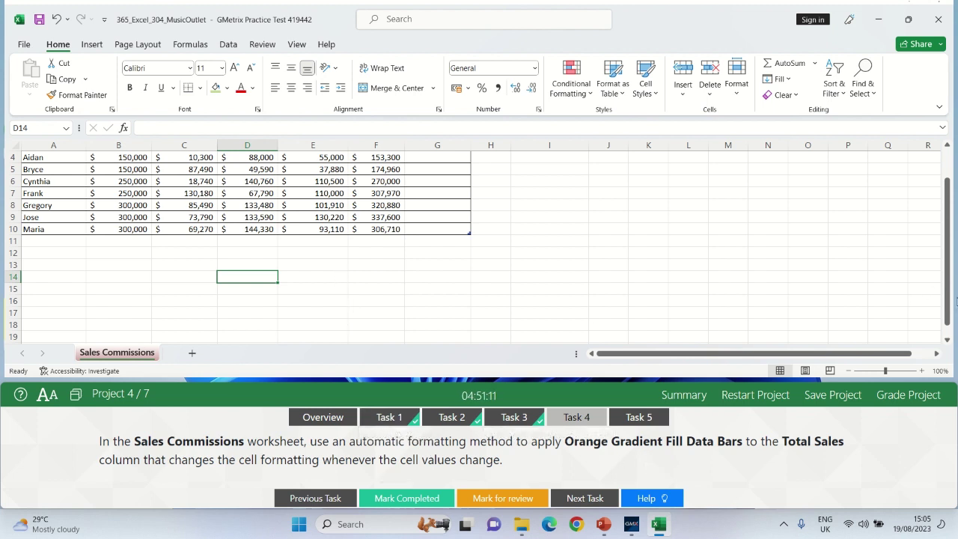
left_click_drag(949, 301, 939, 267)
left_click_drag(385, 258, 378, 331)
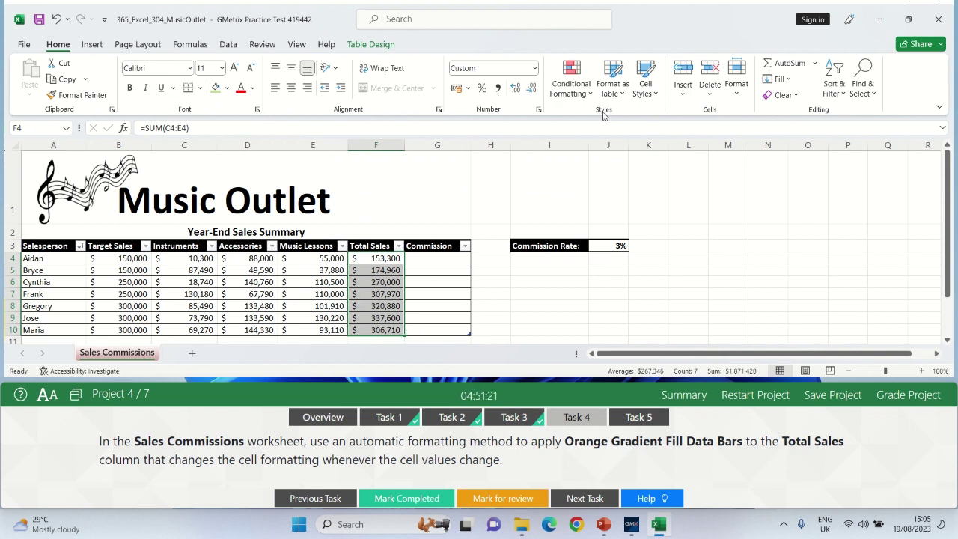
left_click(586, 96)
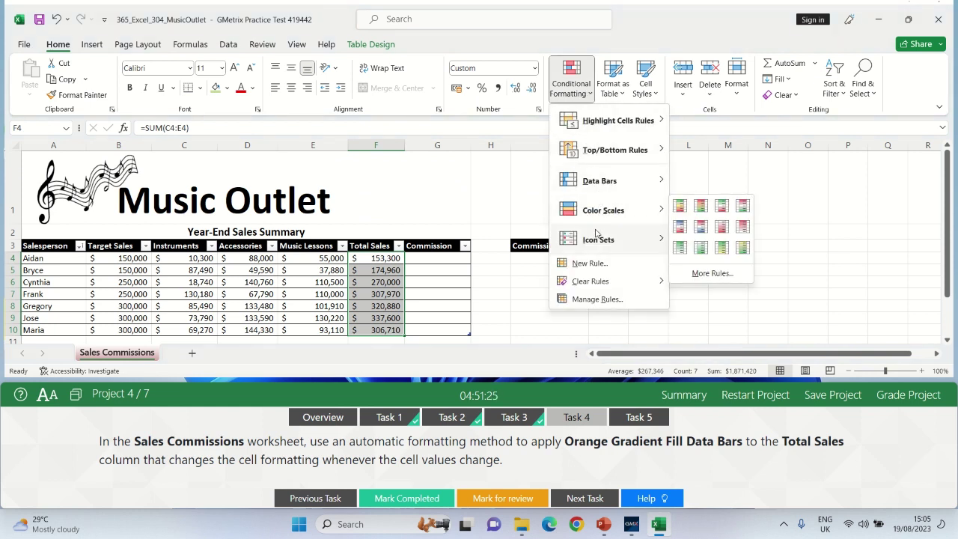
mouse_move(621, 182)
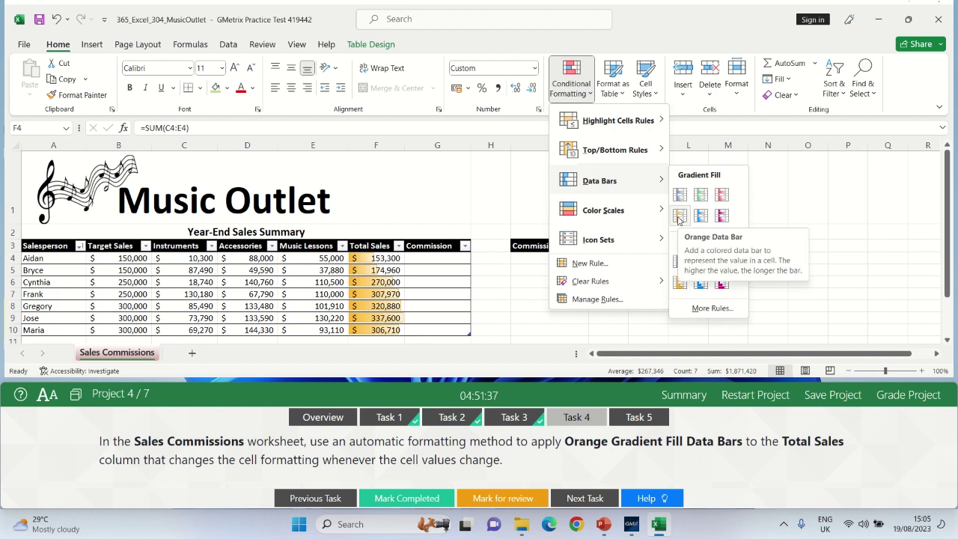
left_click(679, 217)
Mark the data bars task completed and go to Task 5, the Commission formula in G4
left_click(581, 302)
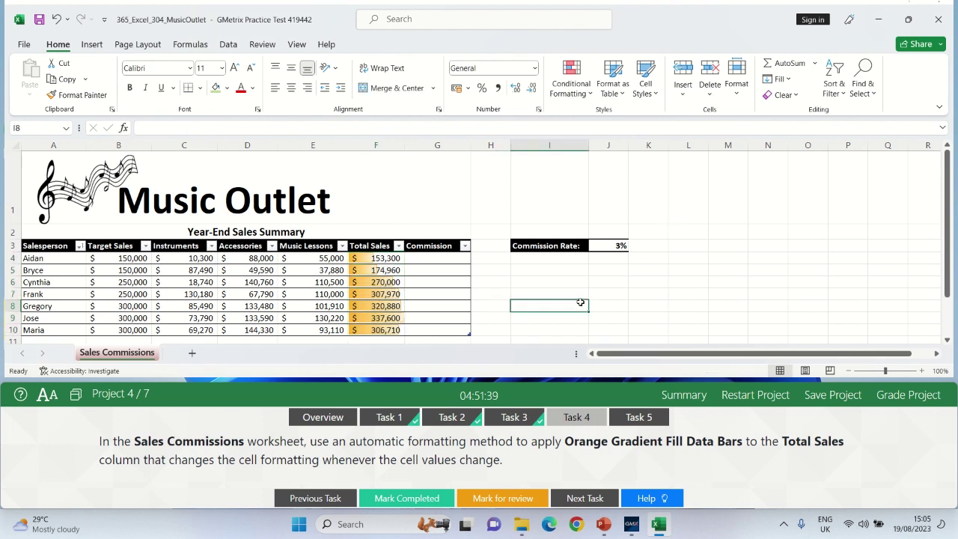
left_click(404, 498)
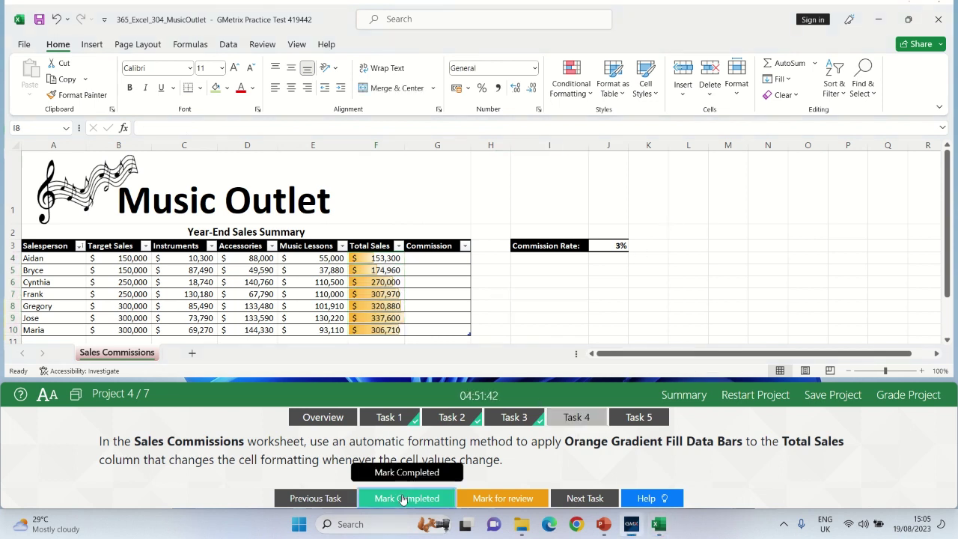
left_click(637, 418)
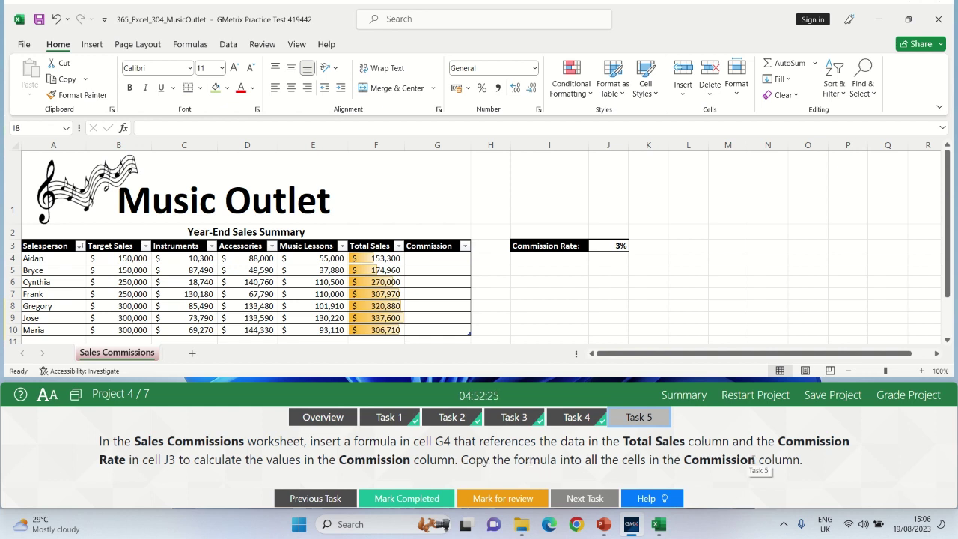
Enter =[@[Total Sales]]*J$3 in G4 to fill the Commission column, then mark Task 5 completed
left_click(429, 259)
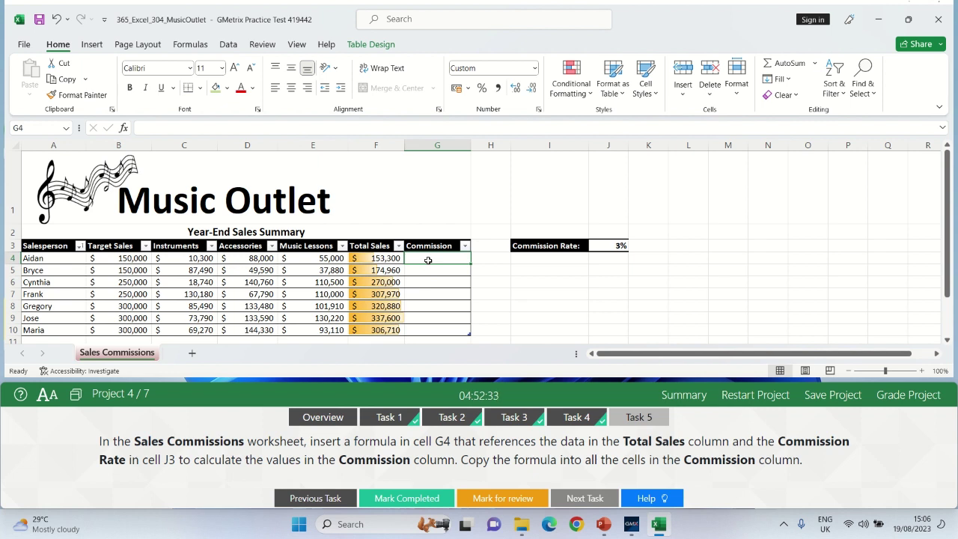
type("=")
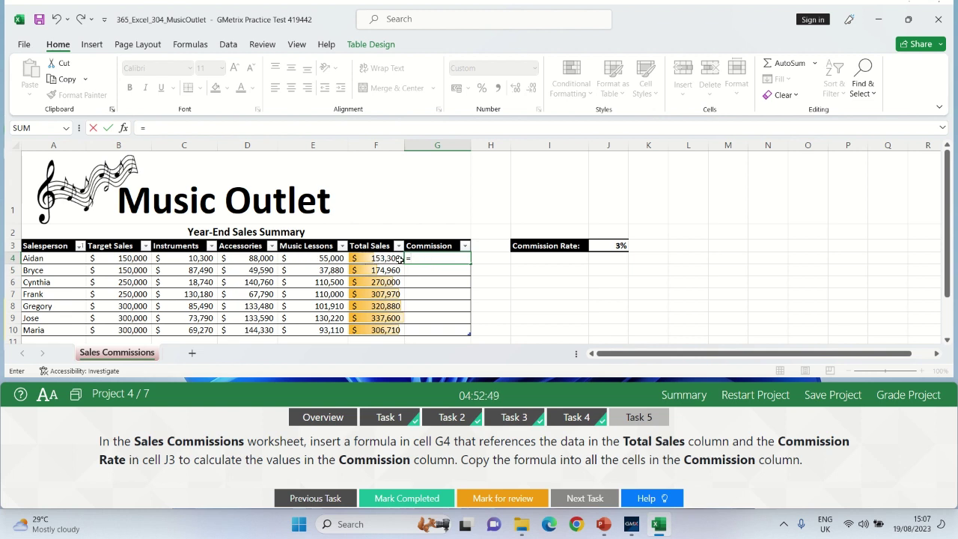
left_click(370, 259)
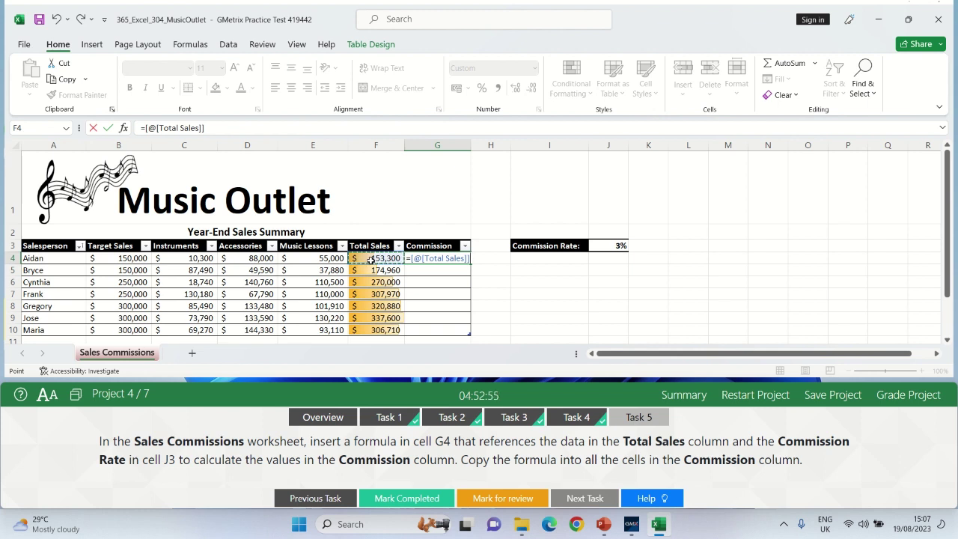
type("*")
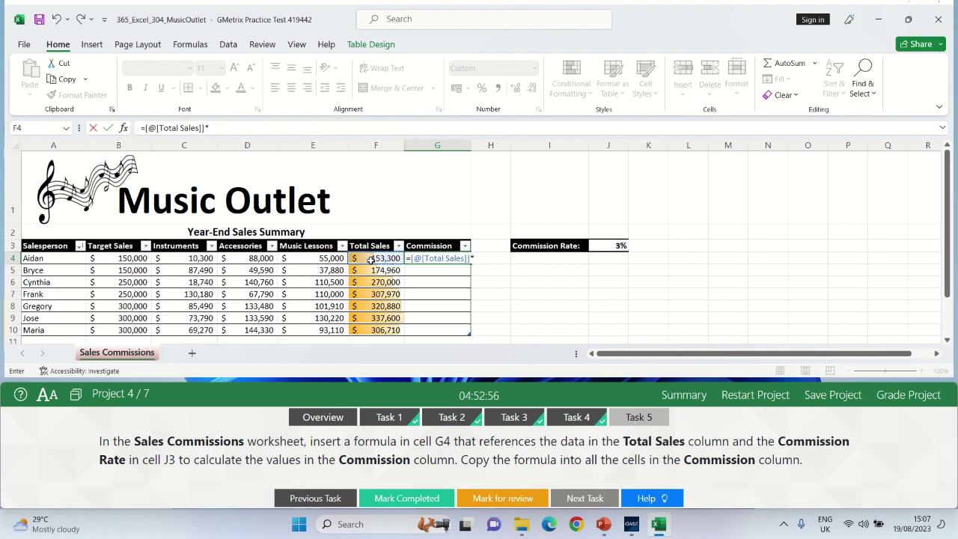
left_click(610, 246)
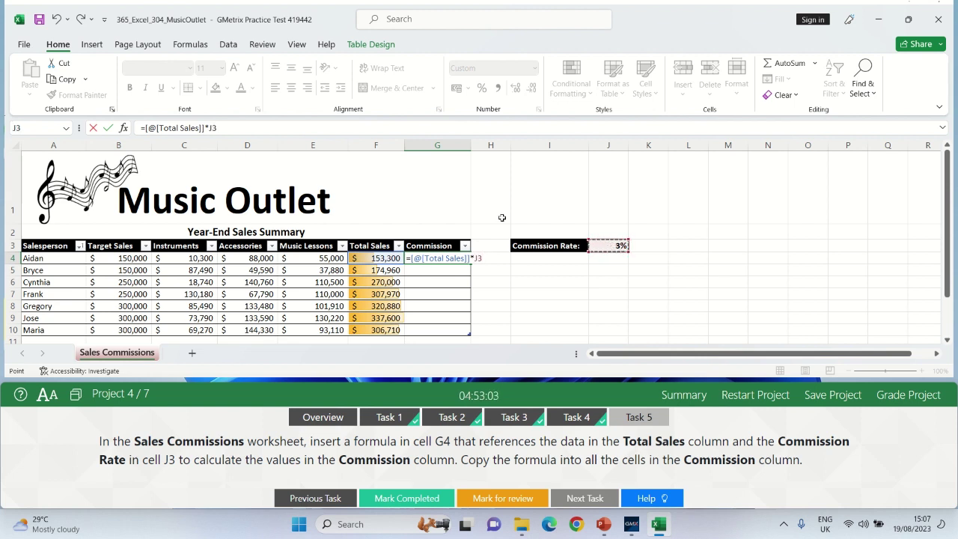
left_click(214, 128)
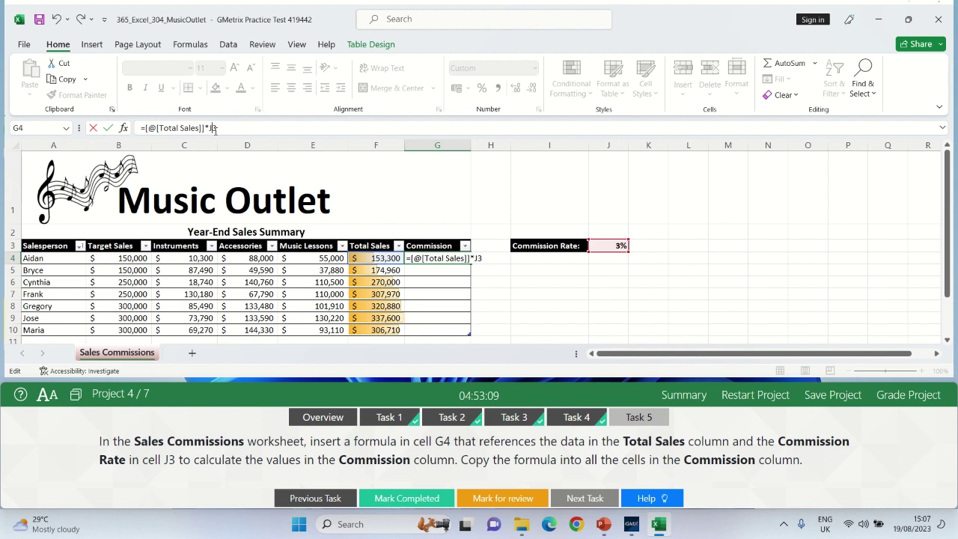
type("$")
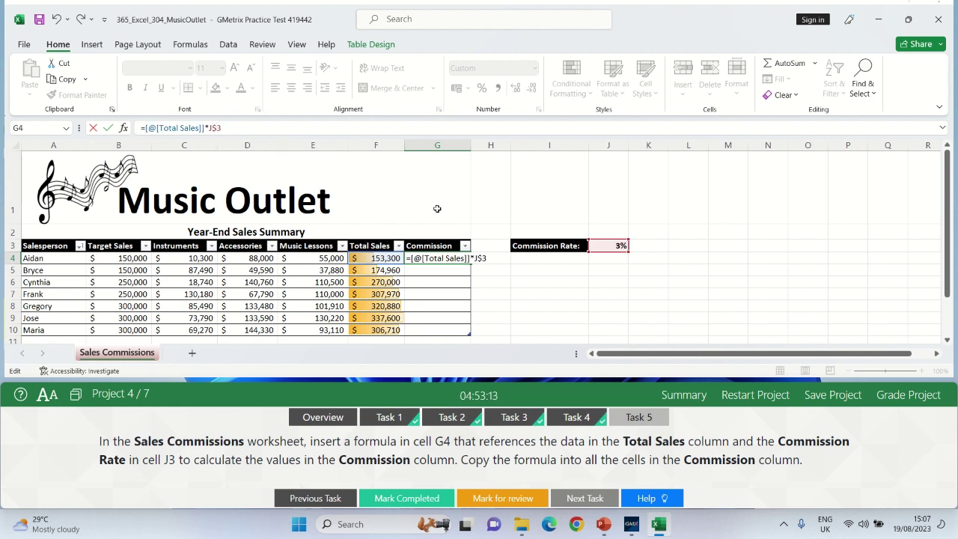
key("Return")
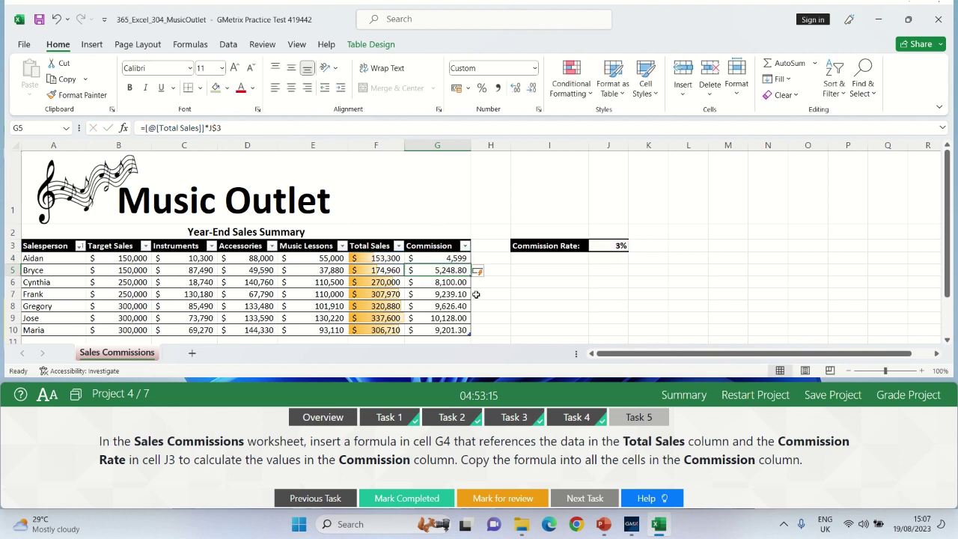
left_click(556, 308)
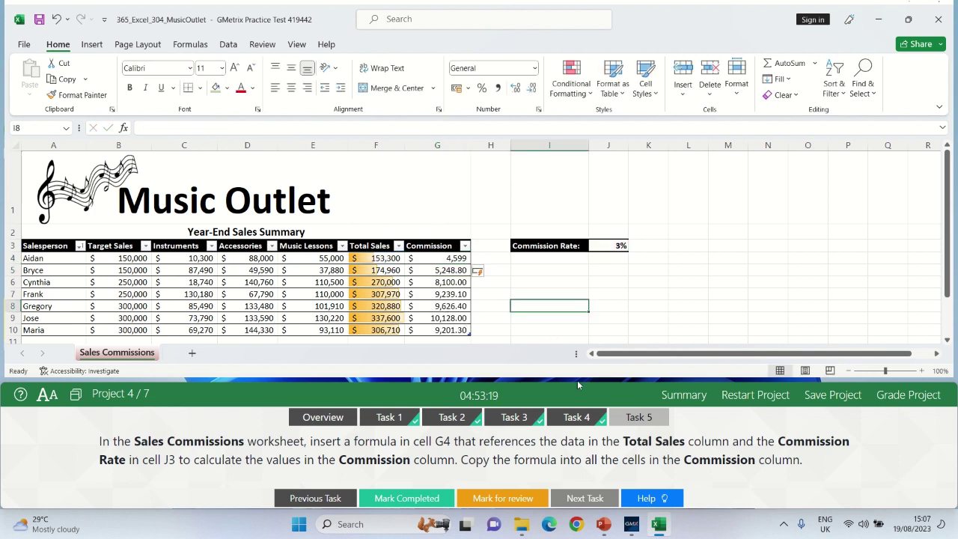
left_click(410, 500)
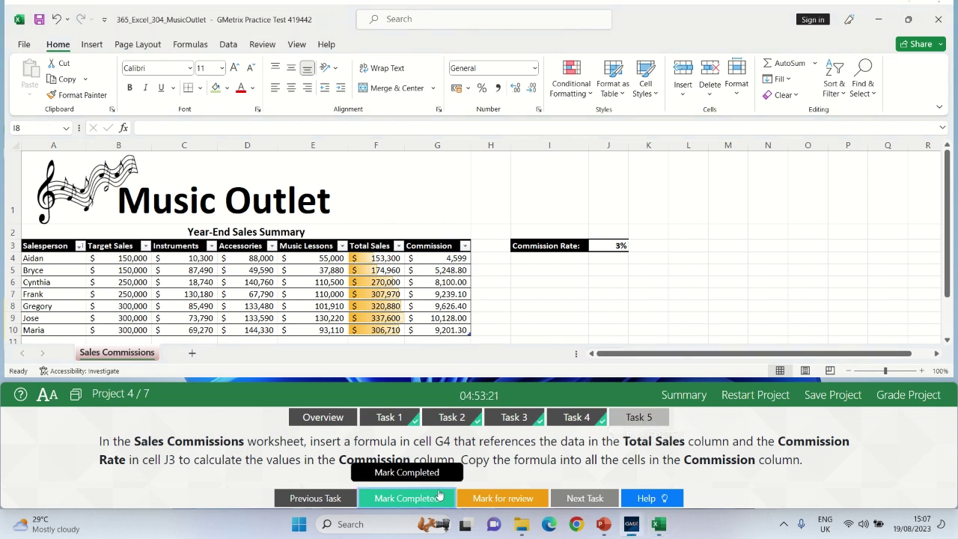
Advance to the Top Producers grain production project and display its Task 1
left_click(890, 394)
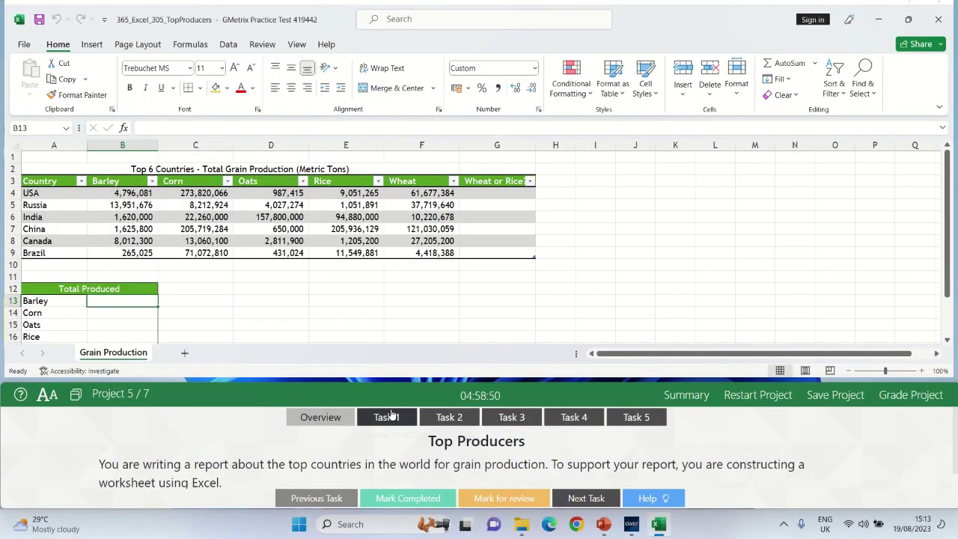
left_click(390, 418)
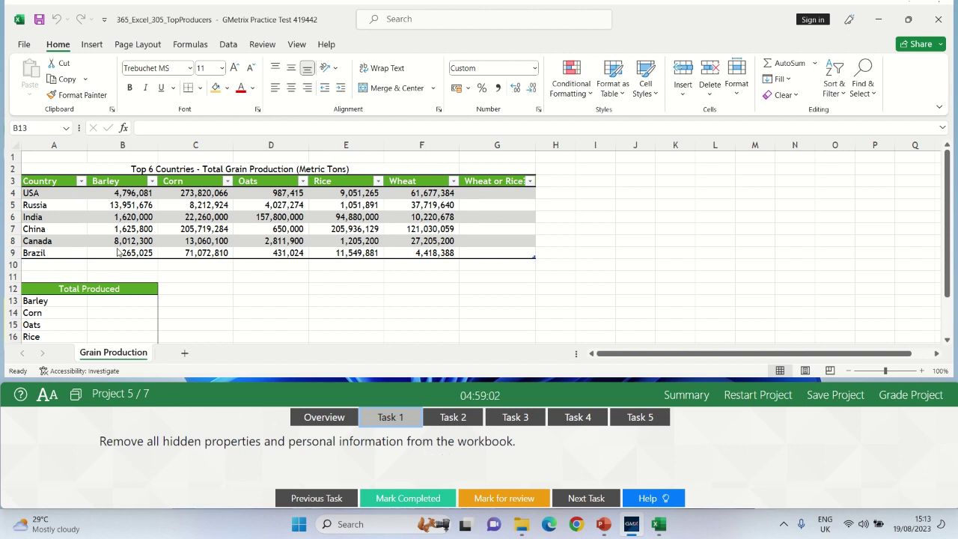
left_click(23, 46)
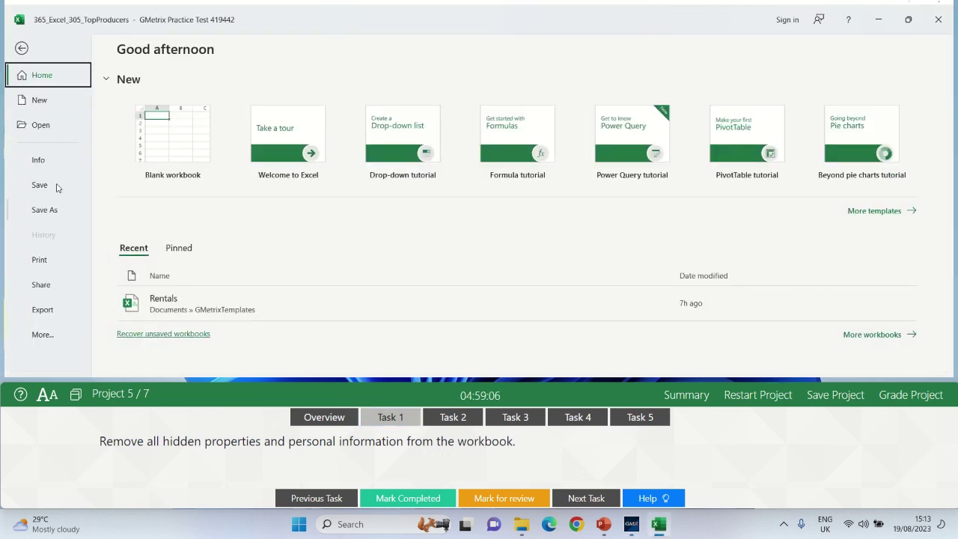
Use the Document Inspector to remove all document properties and personal information, then mark Task 1 completed
left_click(41, 167)
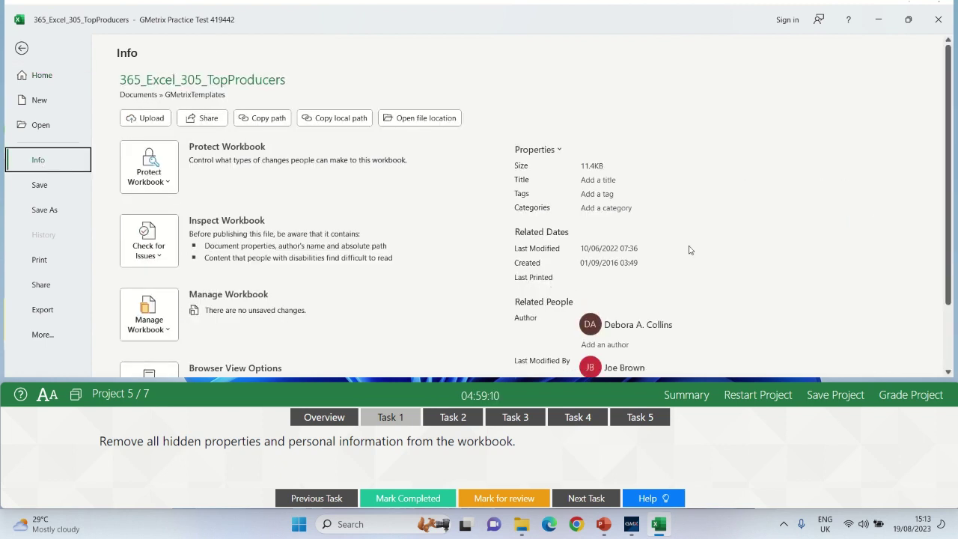
scroll(947, 250, "down", 1)
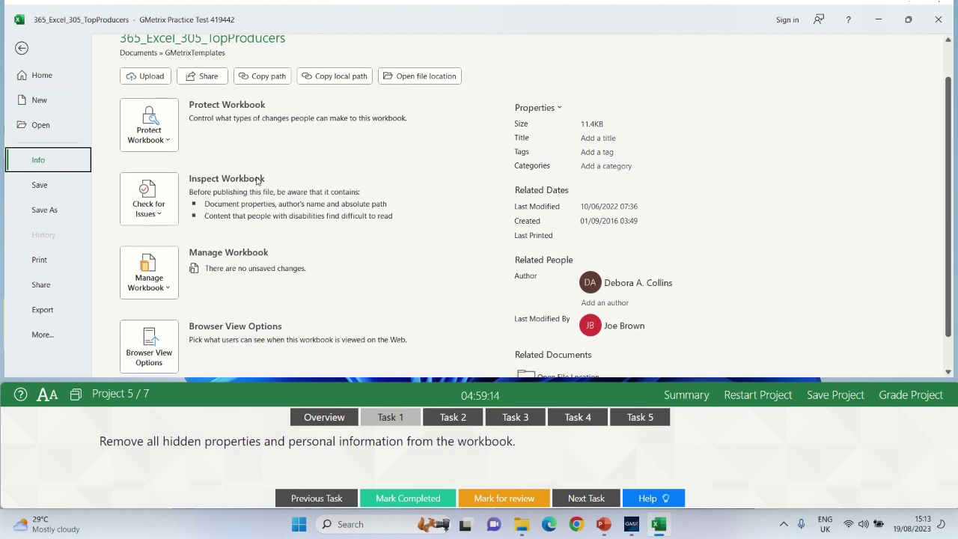
left_click(146, 212)
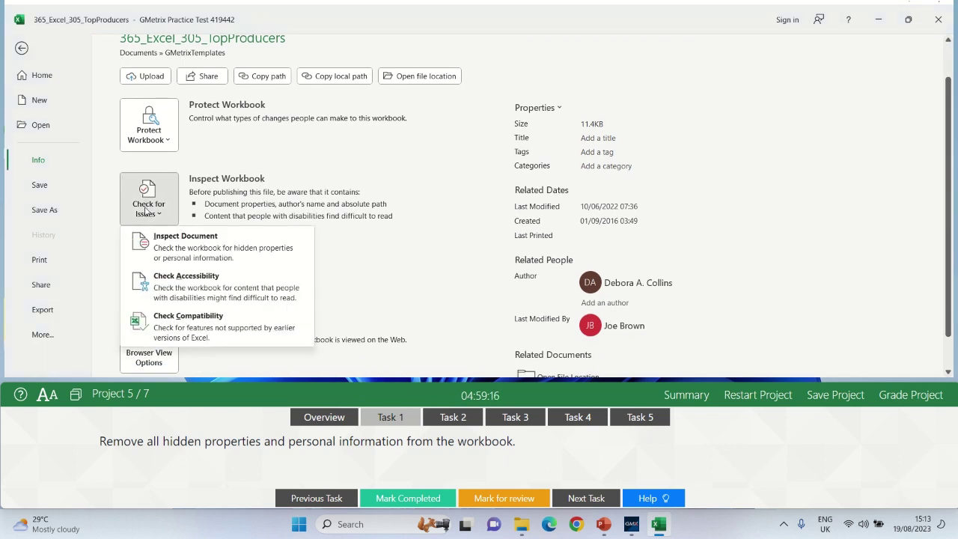
left_click(167, 255)
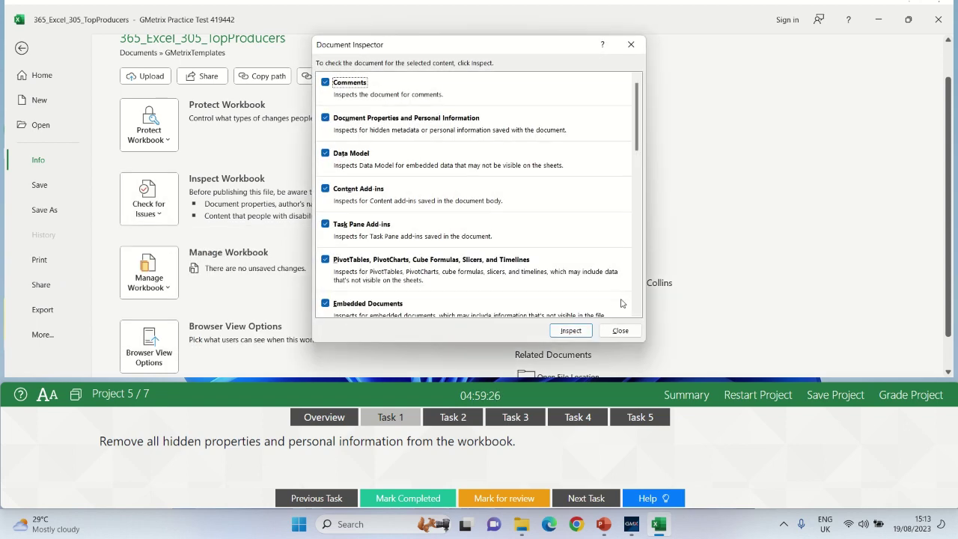
left_click(569, 330)
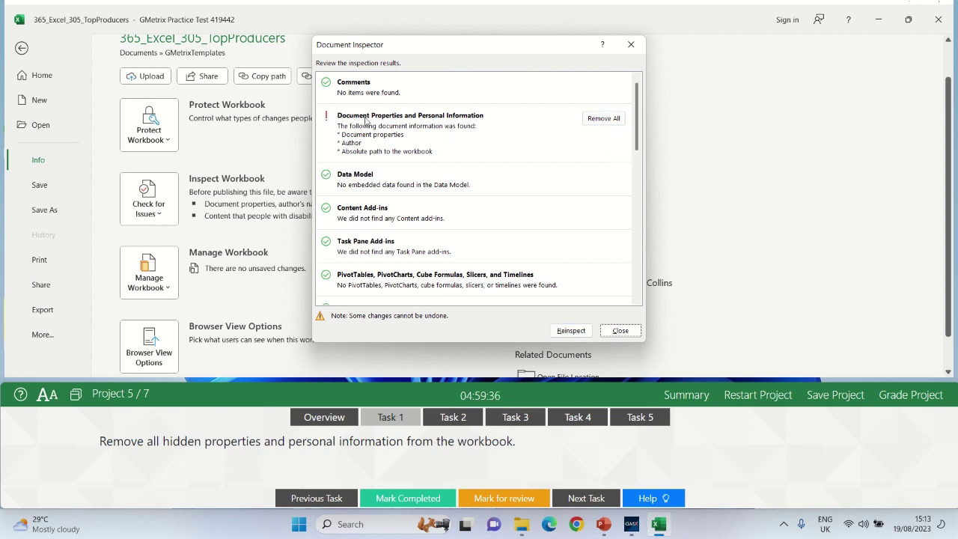
left_click(604, 118)
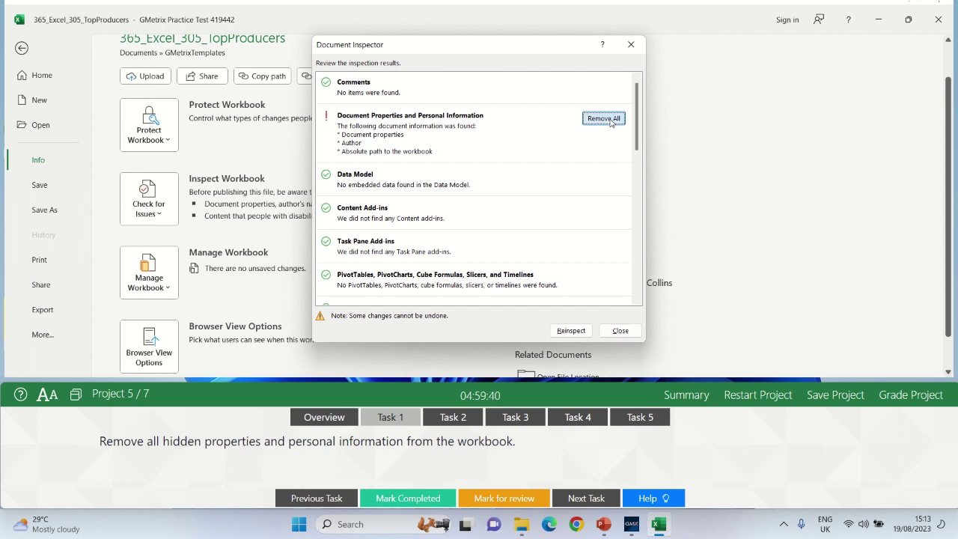
left_click(621, 331)
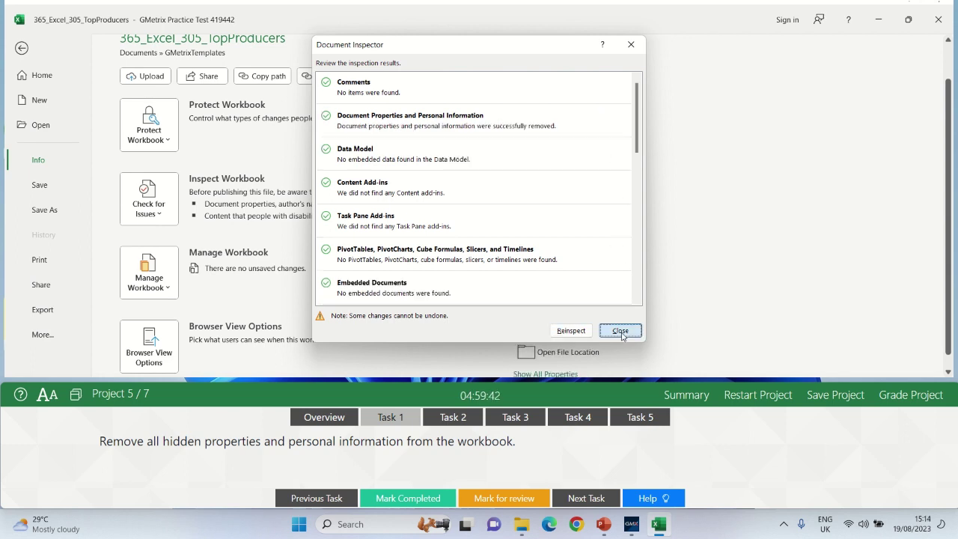
left_click(23, 49)
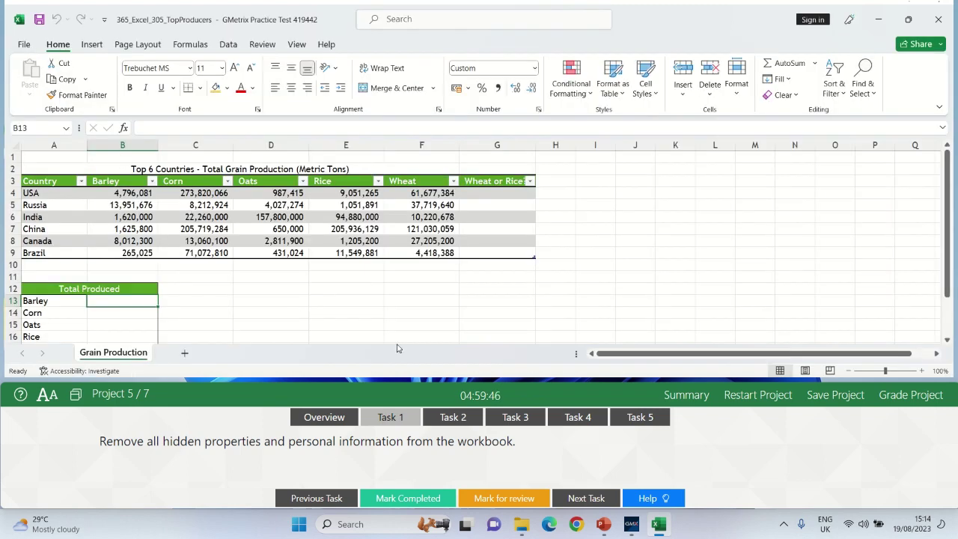
left_click(408, 497)
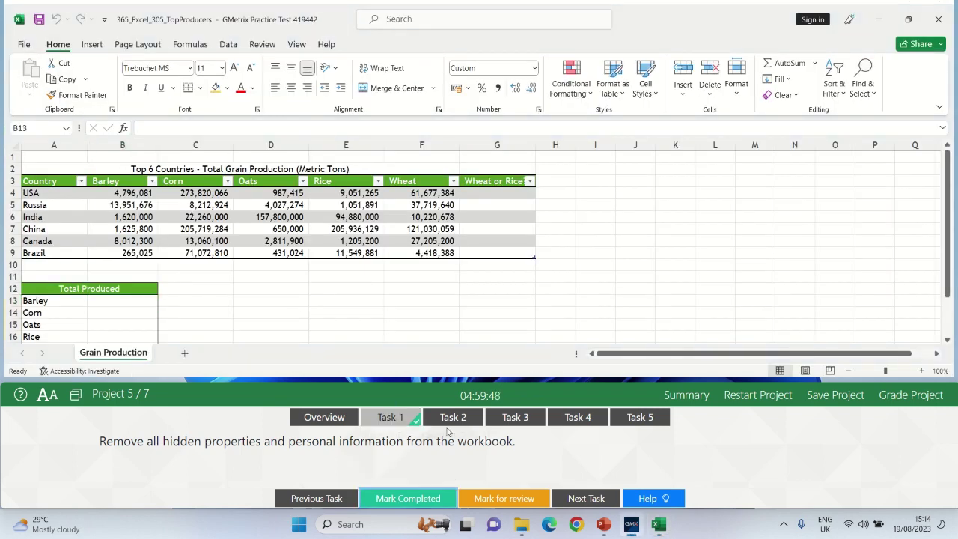
Apply the Title cell style to the merged heading cell A2 and mark Task 2 completed
left_click(453, 418)
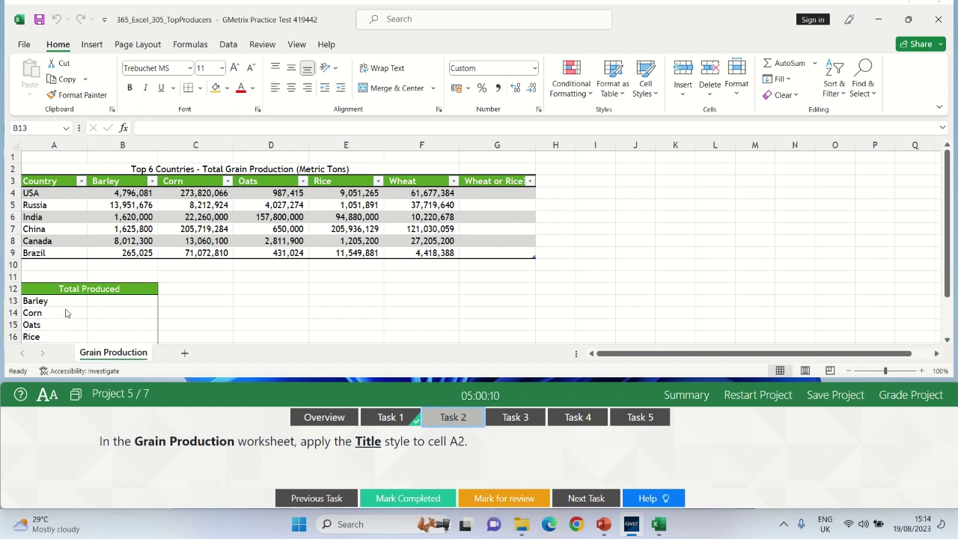
left_click(39, 167)
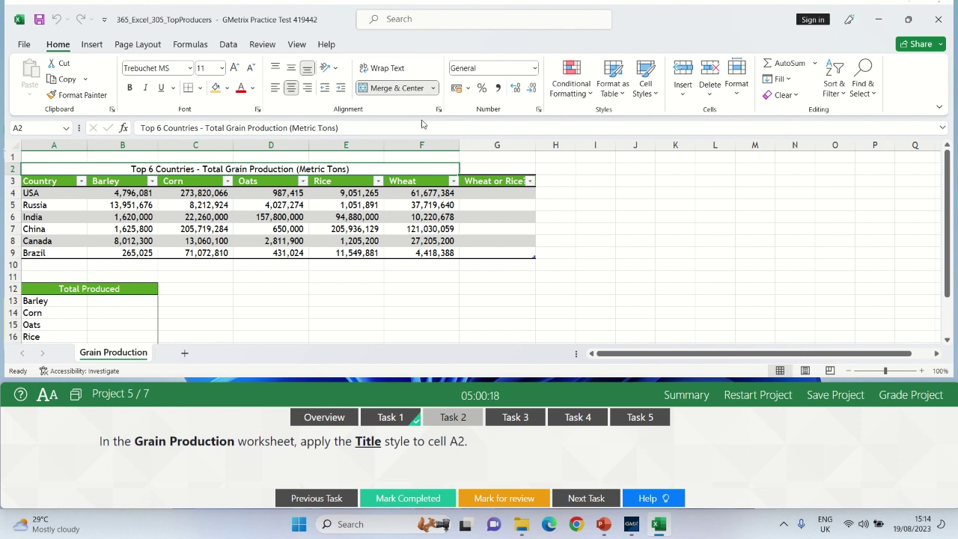
left_click(644, 98)
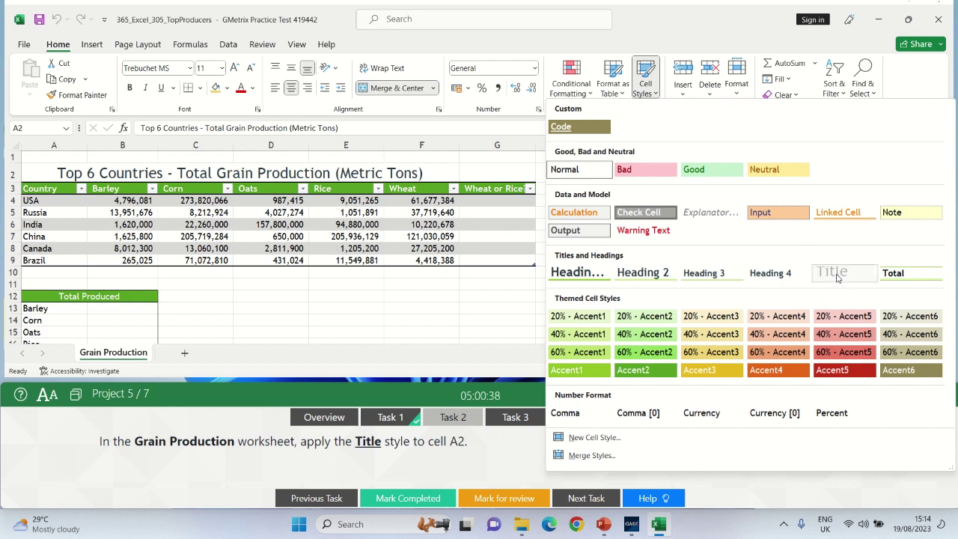
left_click(837, 274)
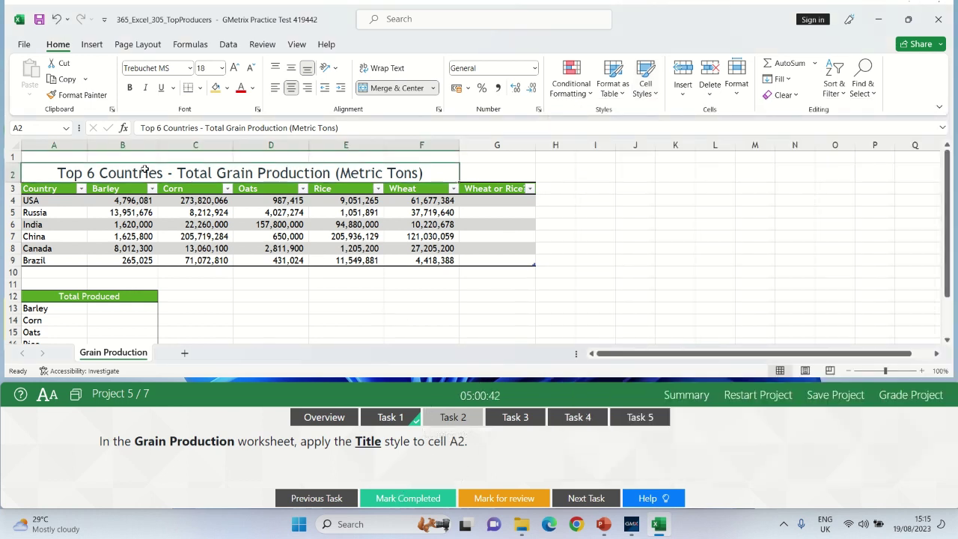
left_click(372, 499)
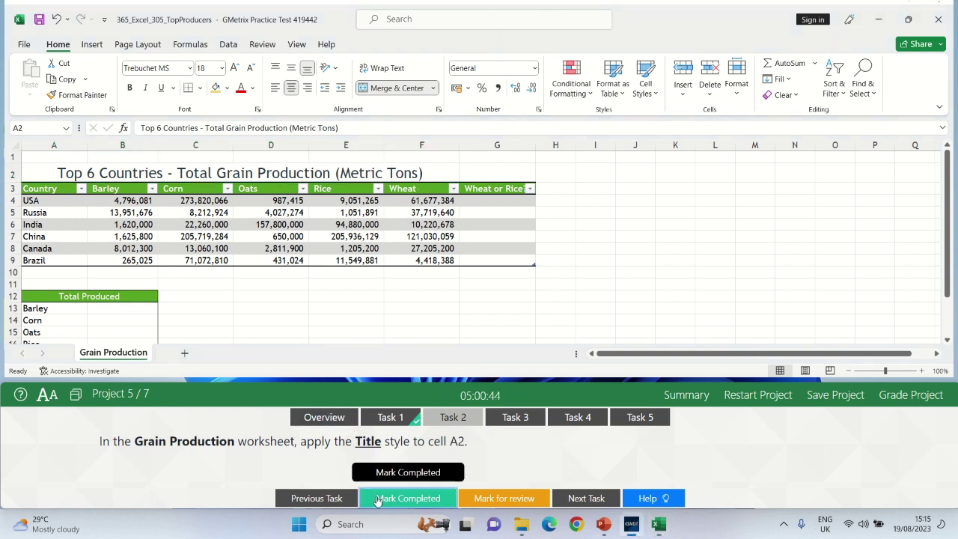
left_click(515, 418)
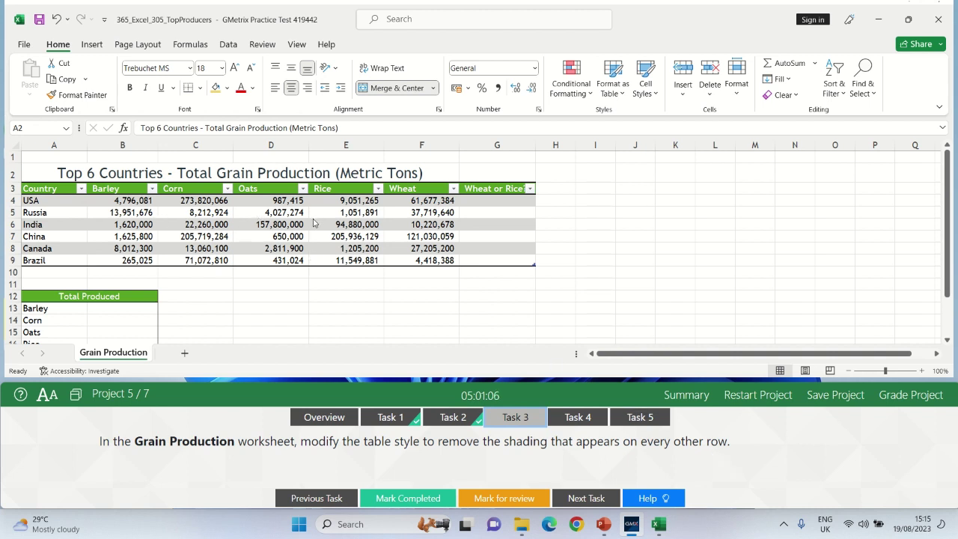
Turn off Banded Rows on the grain table and mark Task 3 completed
left_click(251, 214)
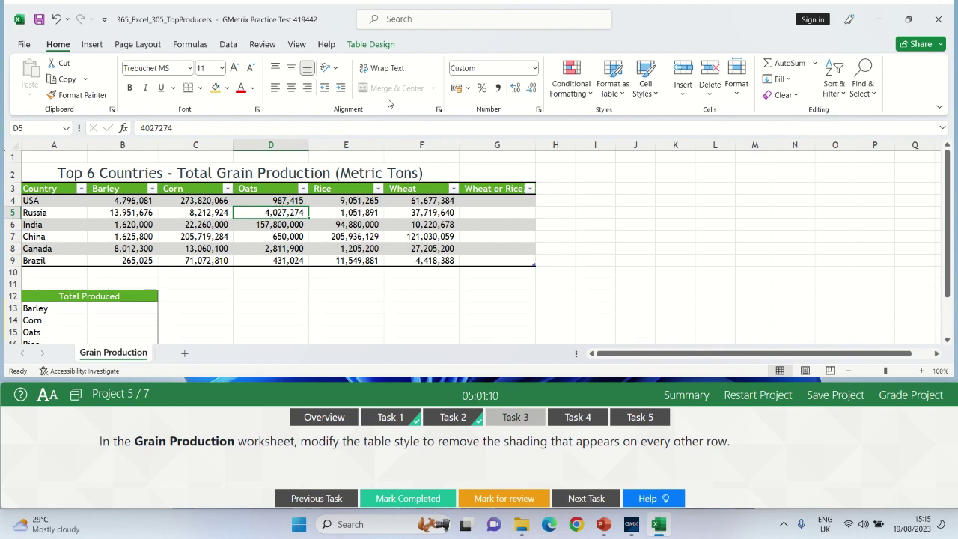
left_click(361, 46)
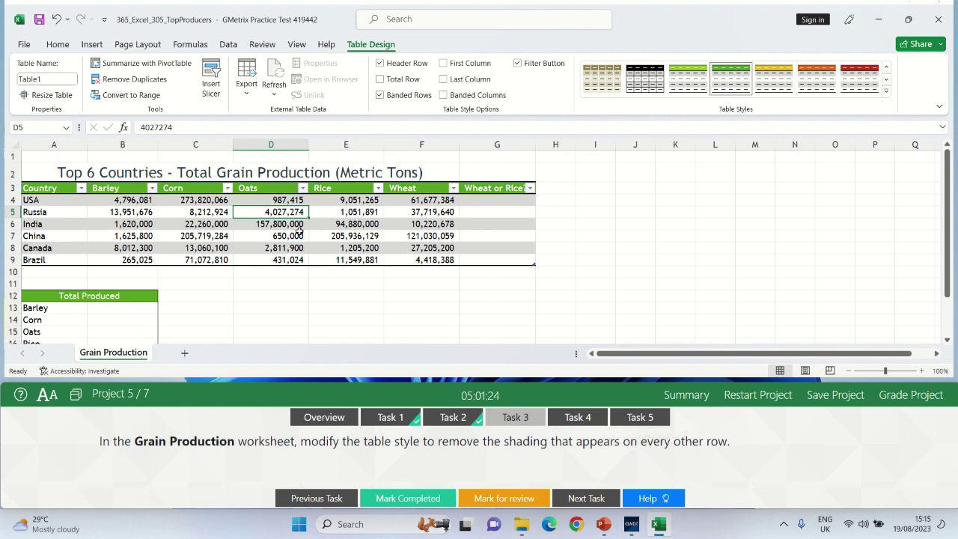
left_click(379, 95)
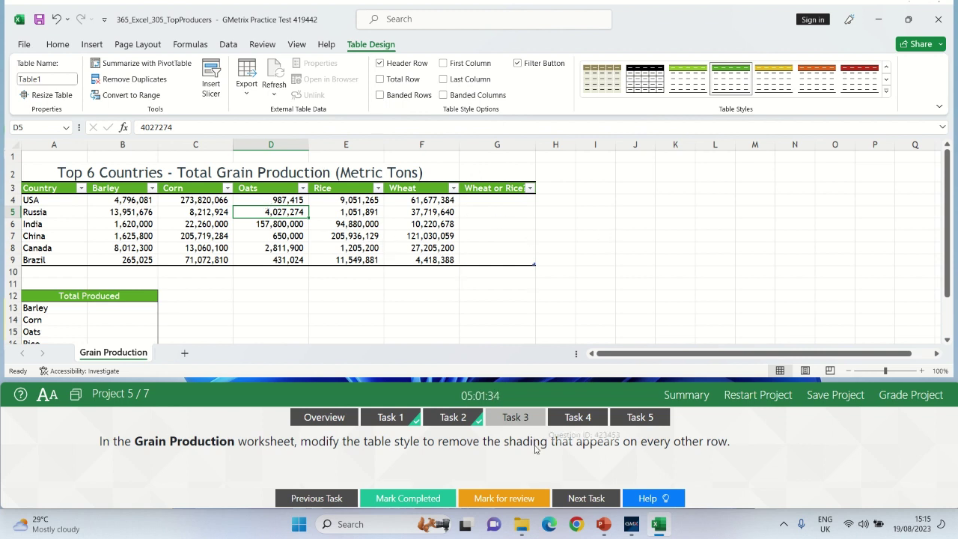
left_click(428, 497)
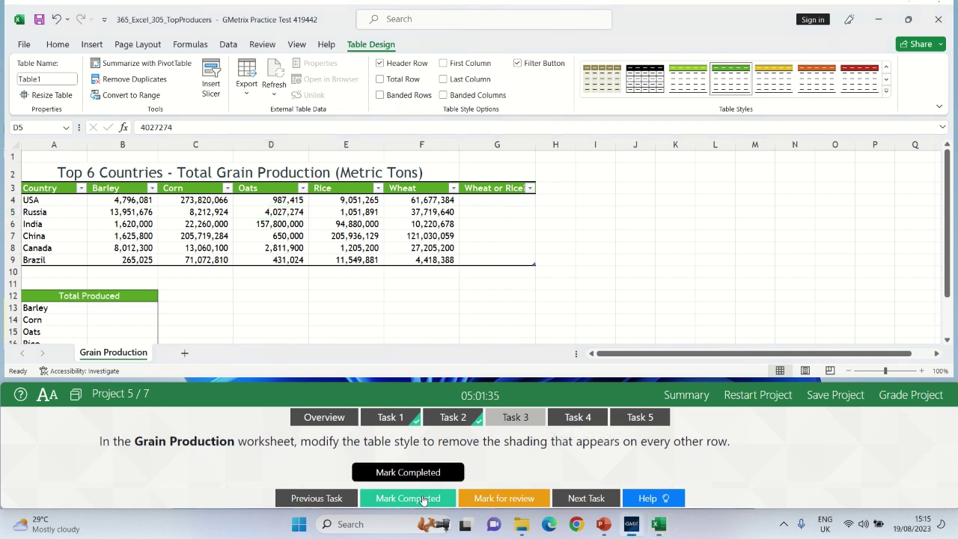
Show Task 4, the IF formula returning Wheat or Rice in G4
left_click(577, 419)
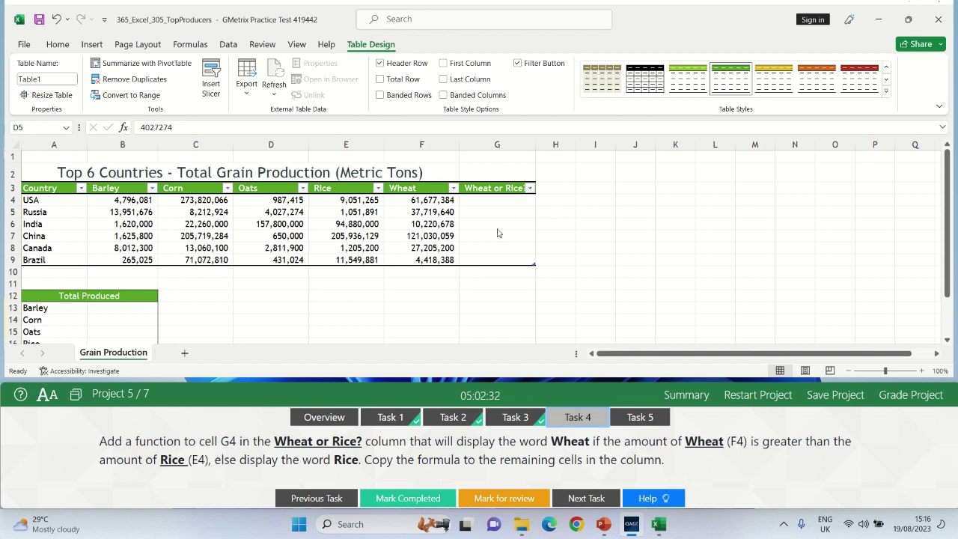
key("F2")
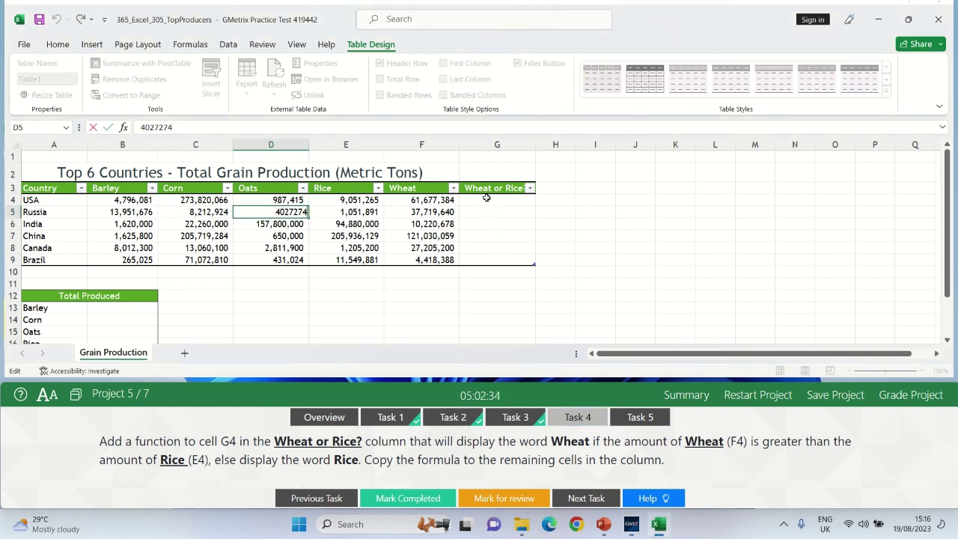
left_click(486, 199)
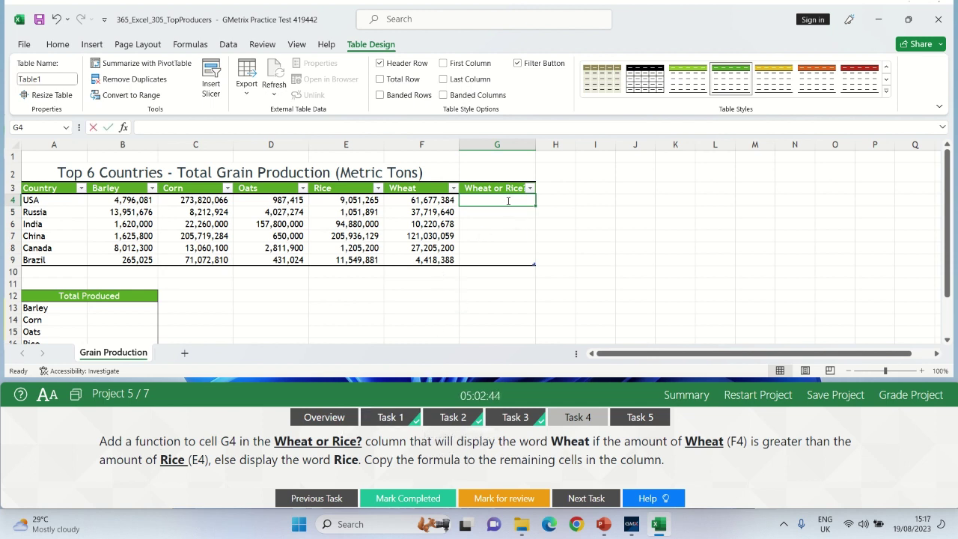
type("=")
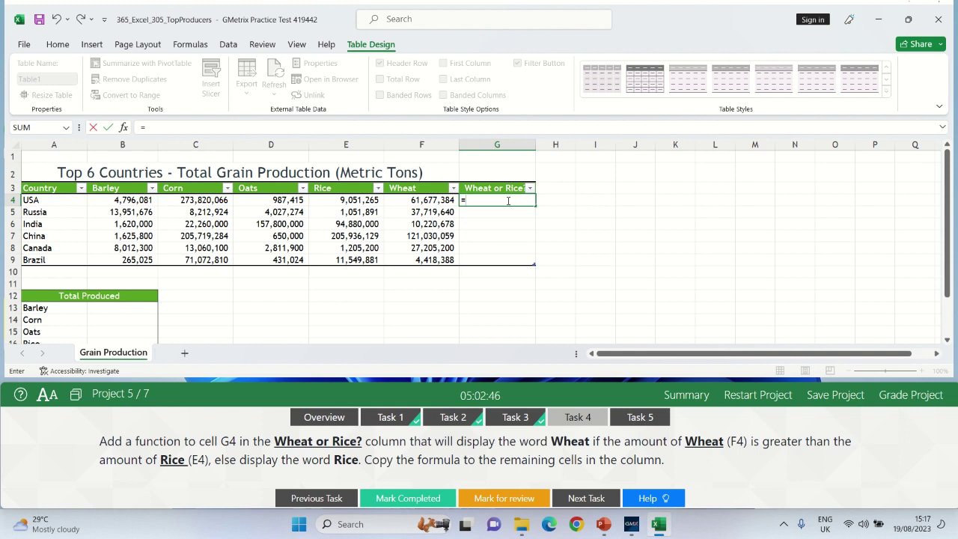
type("IF")
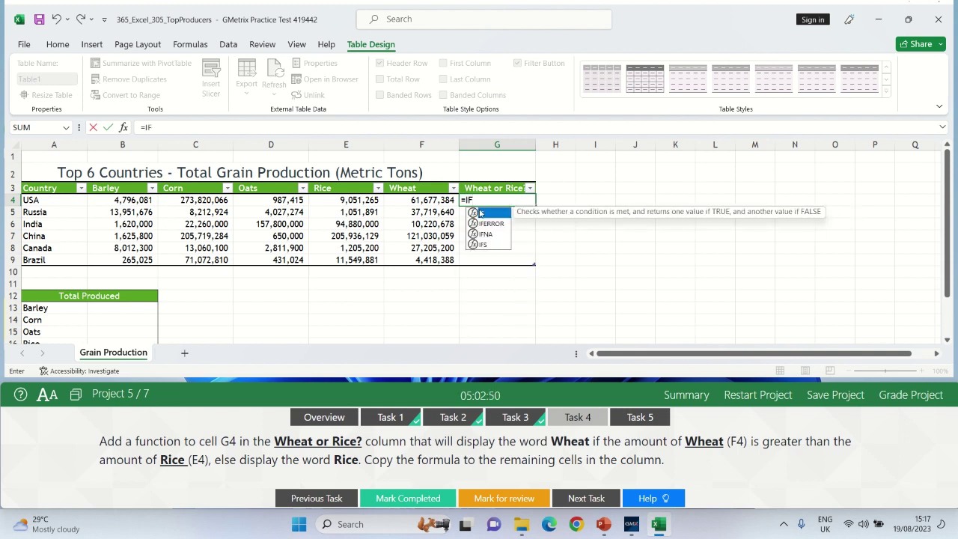
type("(")
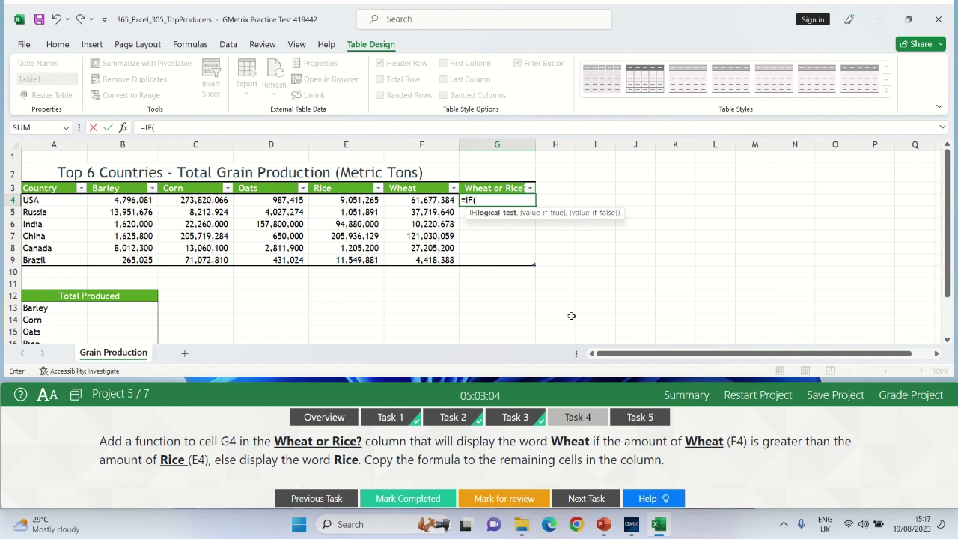
left_click(420, 201)
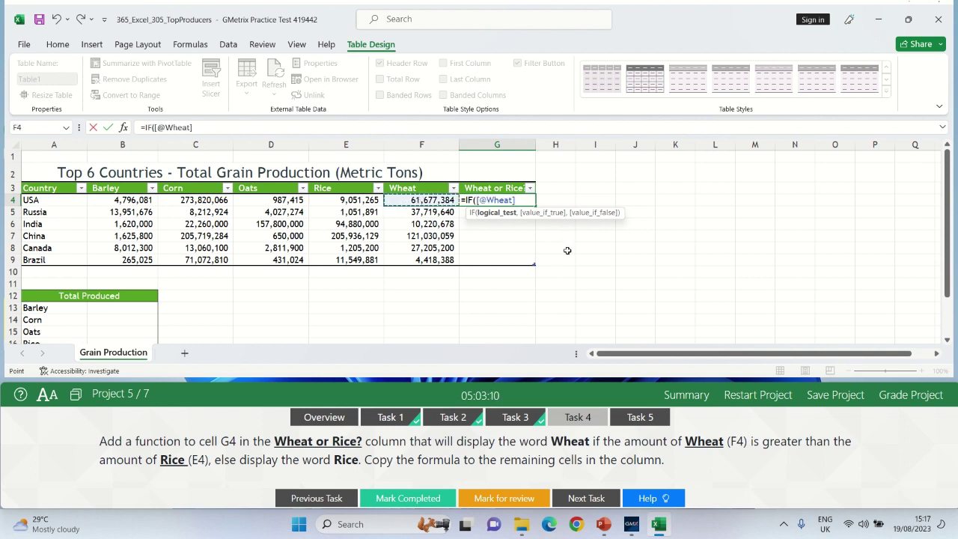
type(">")
left_click(339, 199)
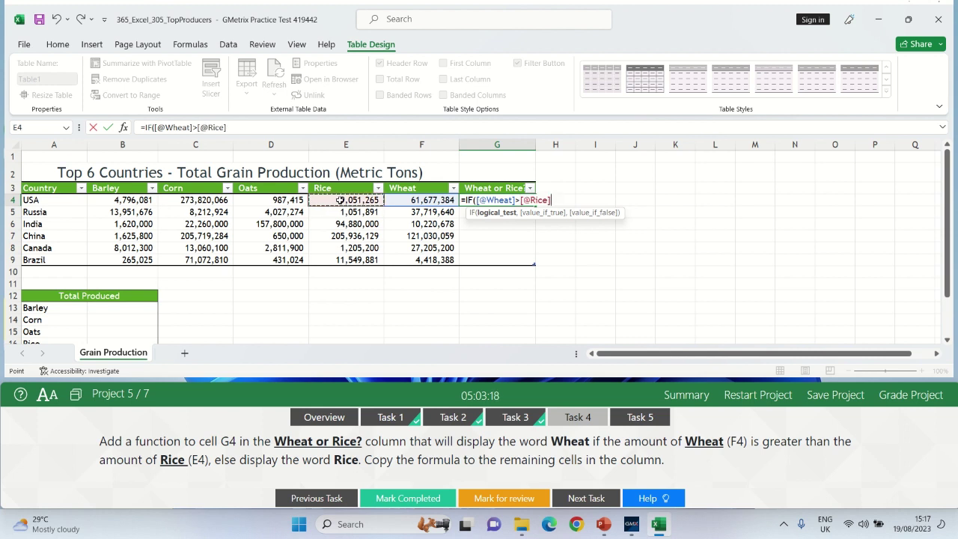
type(",")
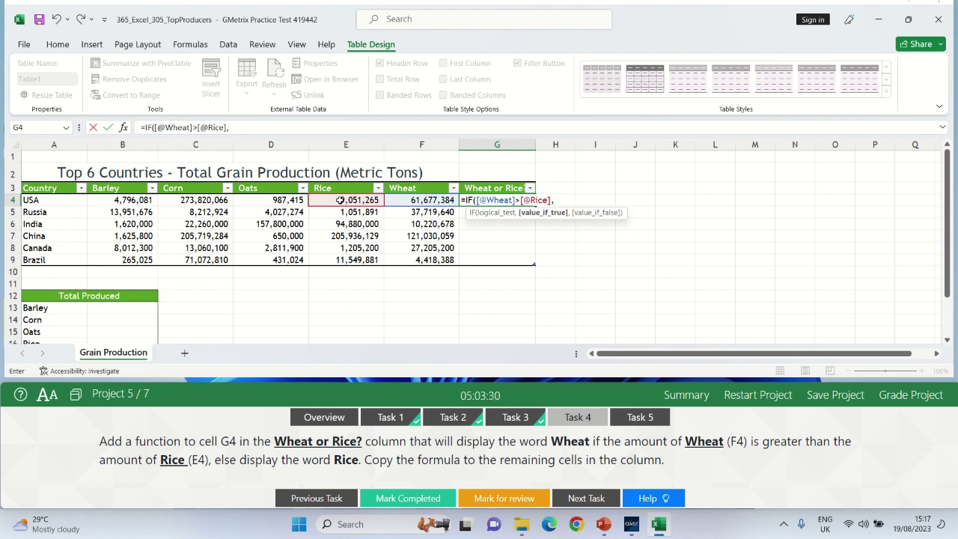
type("@")
type("w")
key("BackSpace")
type("Wheat\",")
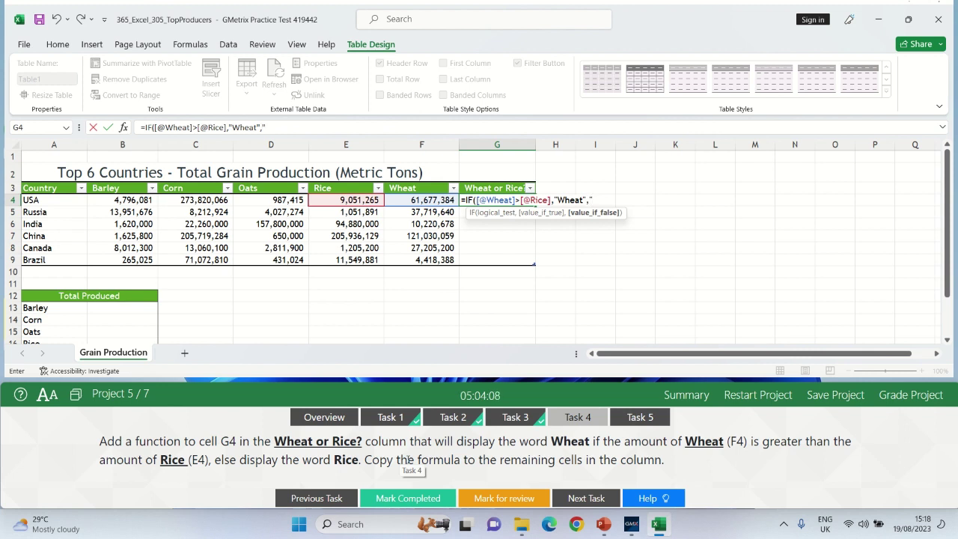
type("Rice\")")
key("Return")
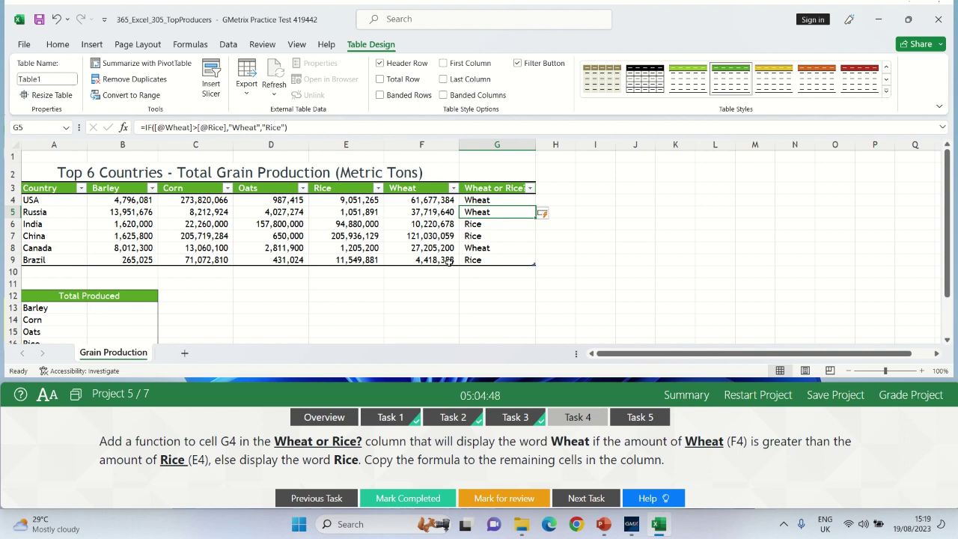
Mark Task 4 completed and display Task 5
left_click(580, 264)
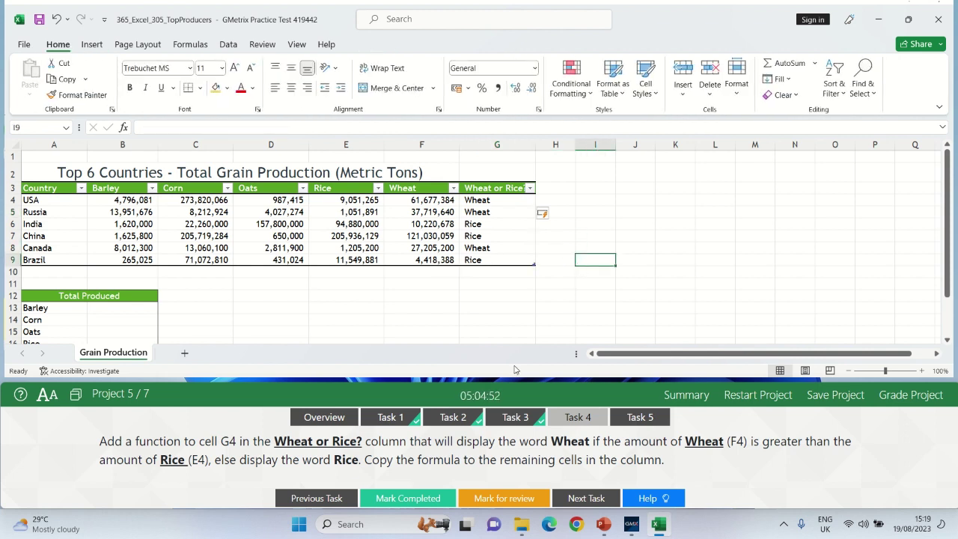
left_click(402, 499)
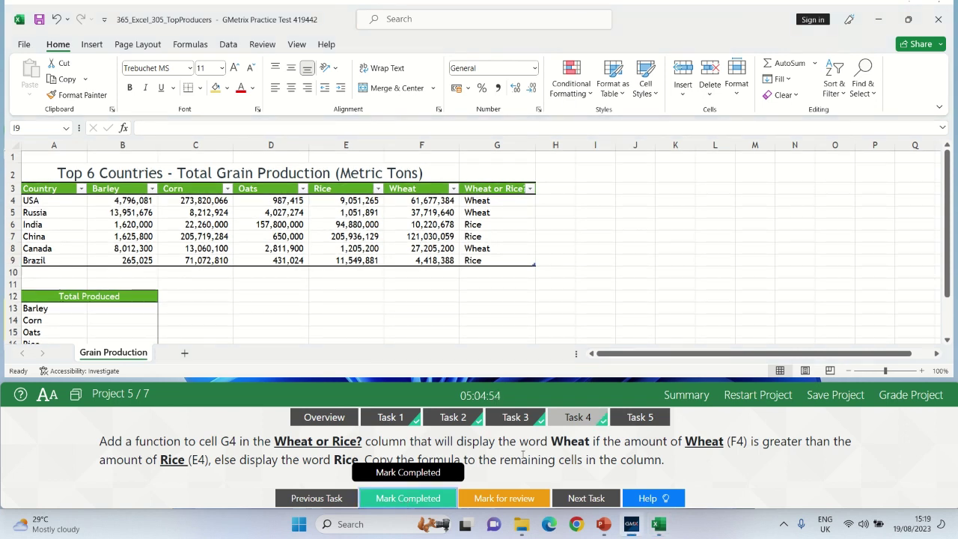
left_click(640, 416)
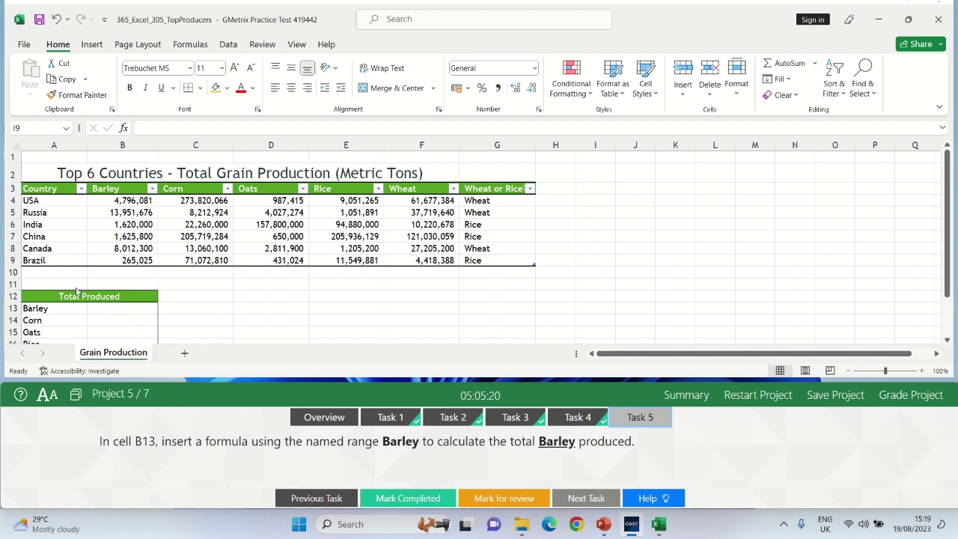
Enter =SUM(Barley) in B13 using the Barley named range
left_click(102, 309)
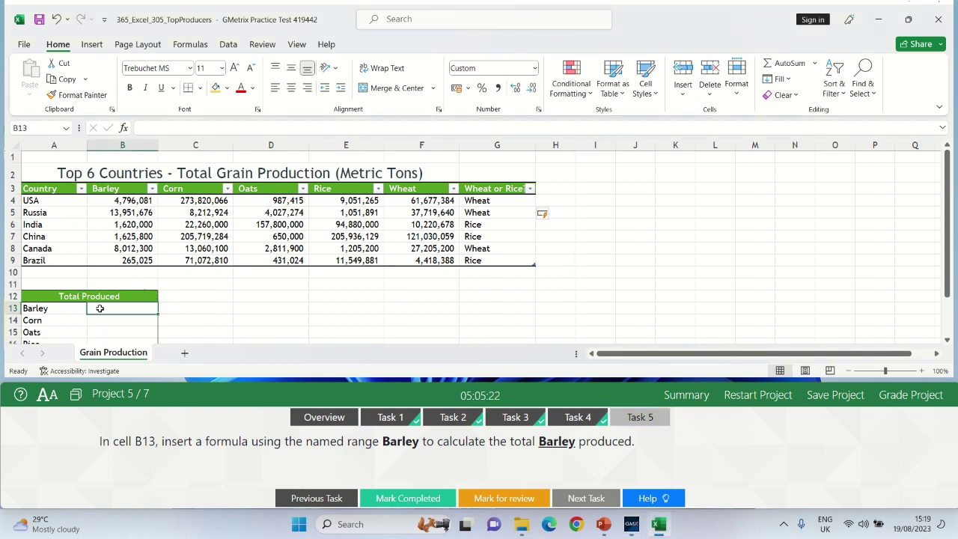
type("=")
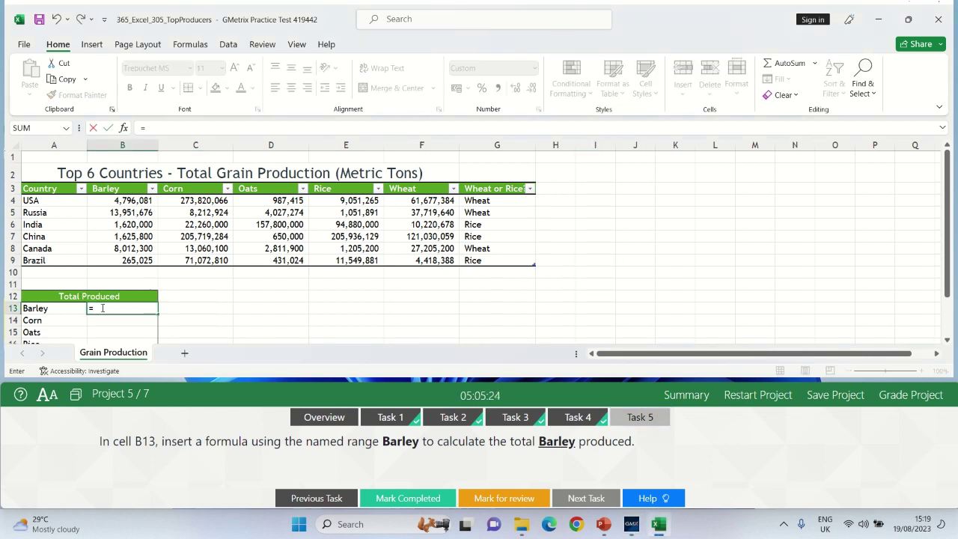
type("S")
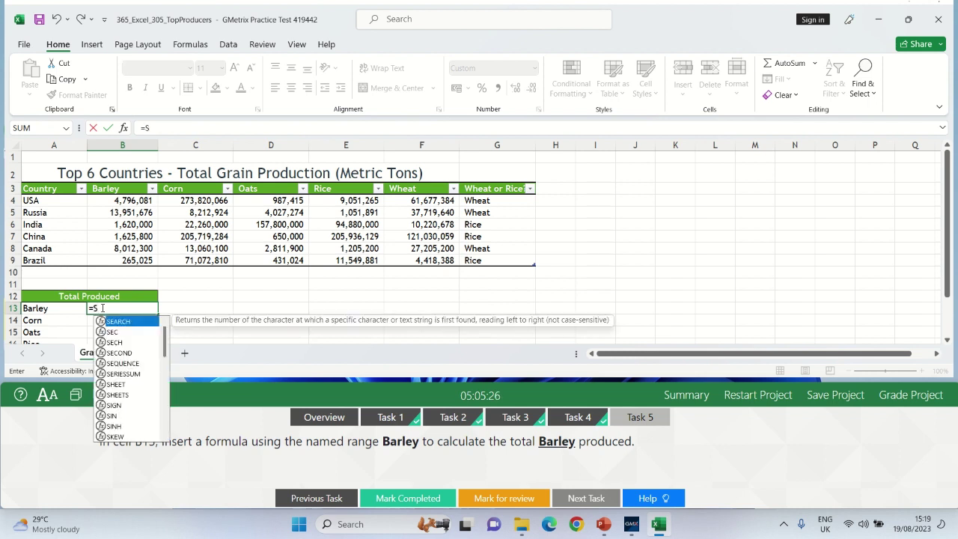
type("u")
key("BackSpace")
type("UM")
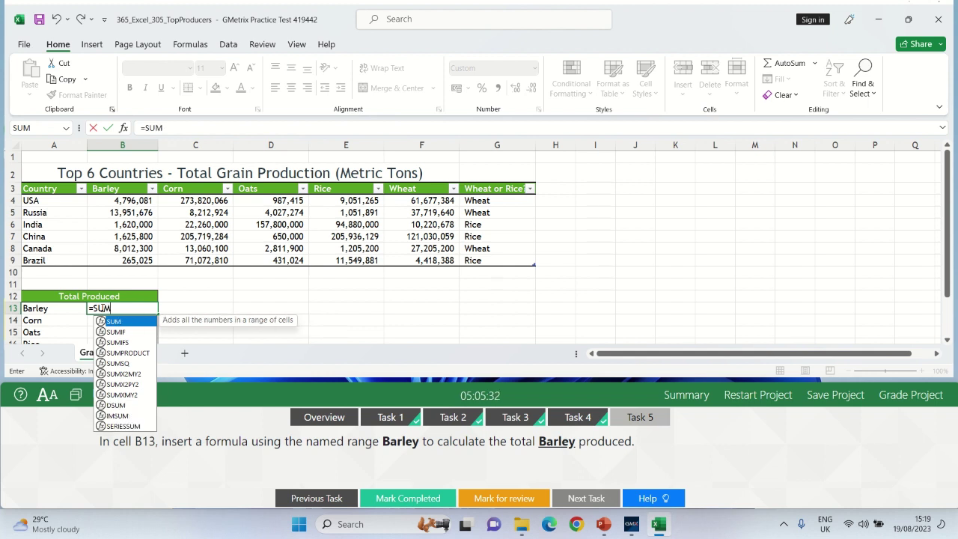
type("(")
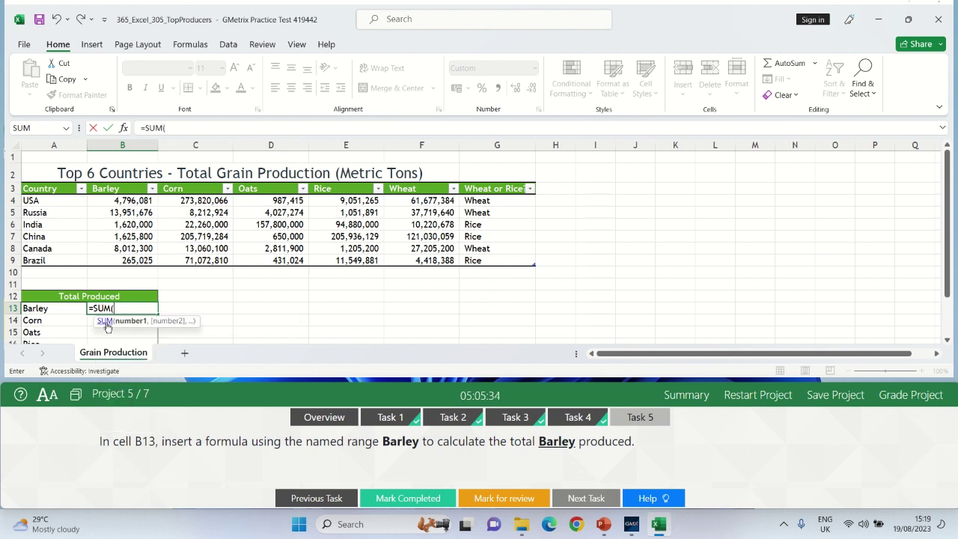
key("F1")
key("Down")
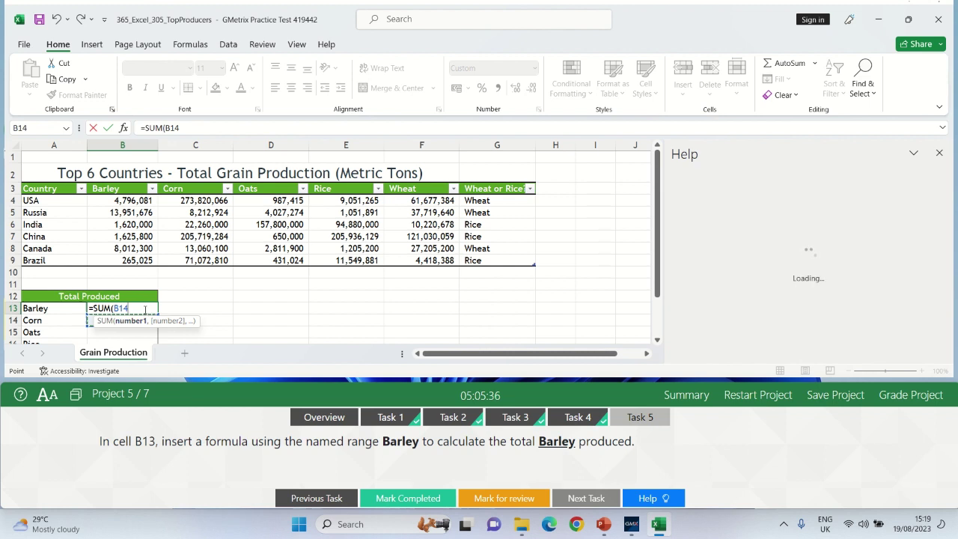
key("BackSpace")
key("BackSpace")
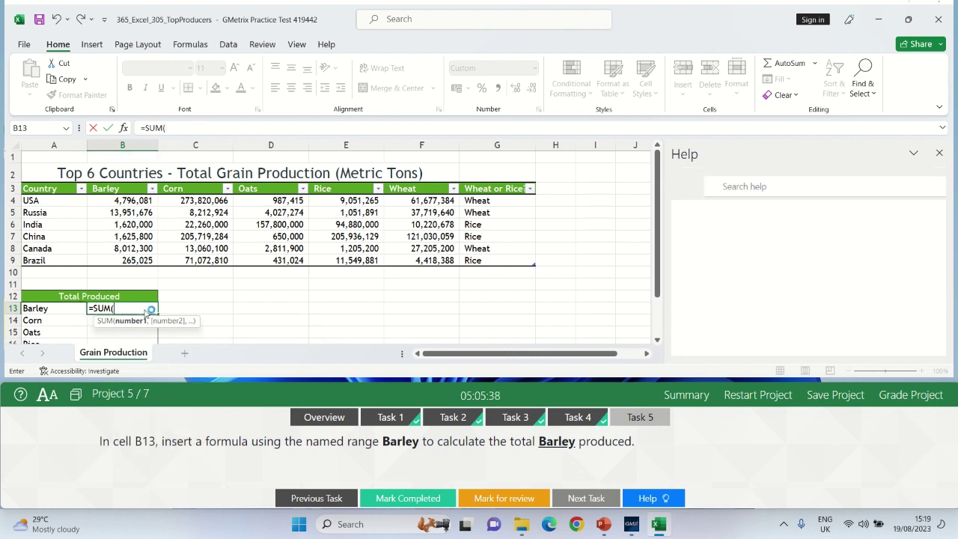
type("A")
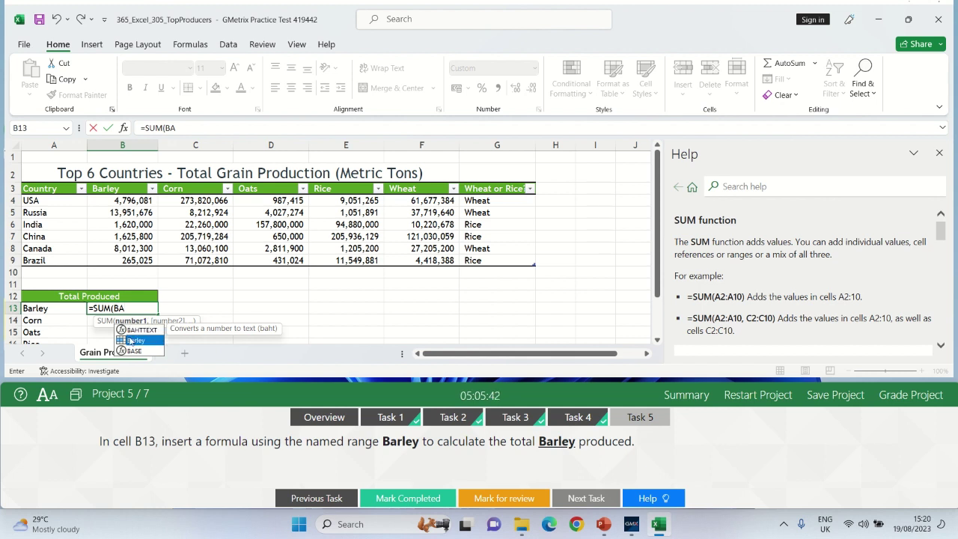
left_click(131, 343)
double_click(131, 342)
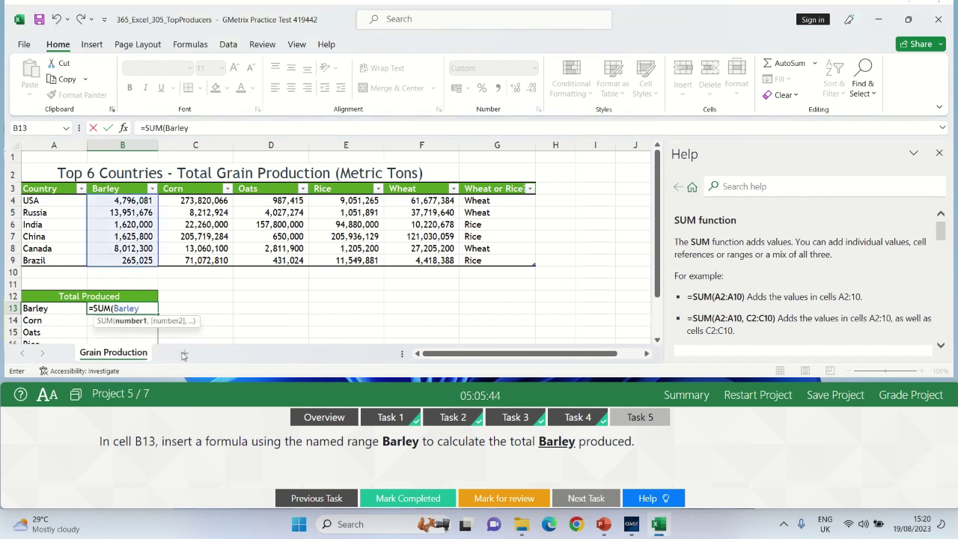
type(")")
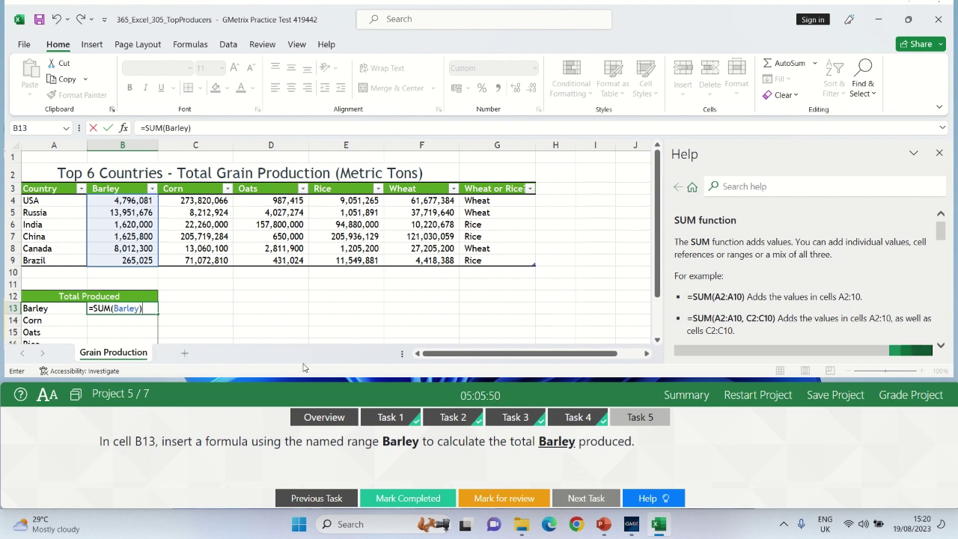
key("Return")
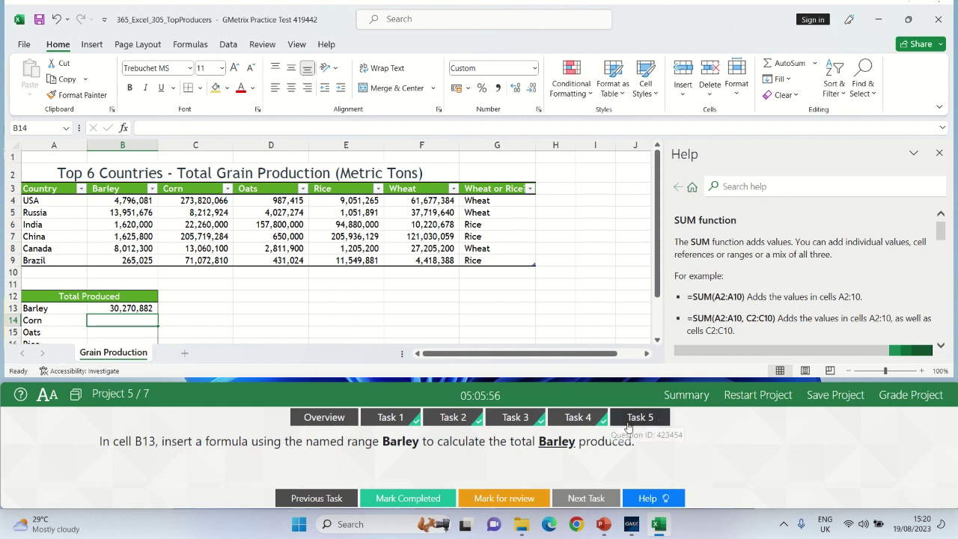
Mark the Barley total task completed, close the Help pane, and grade Project 5
left_click(386, 498)
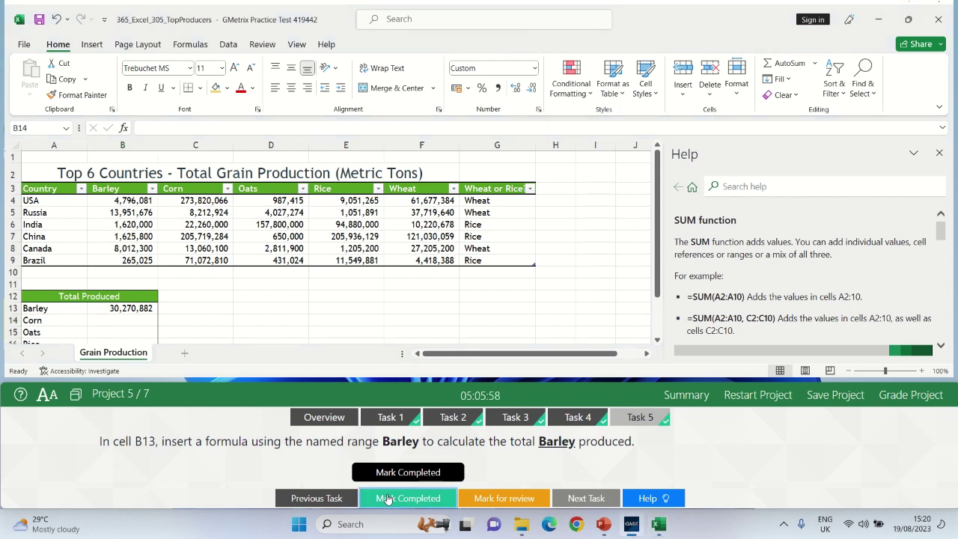
left_click(931, 147)
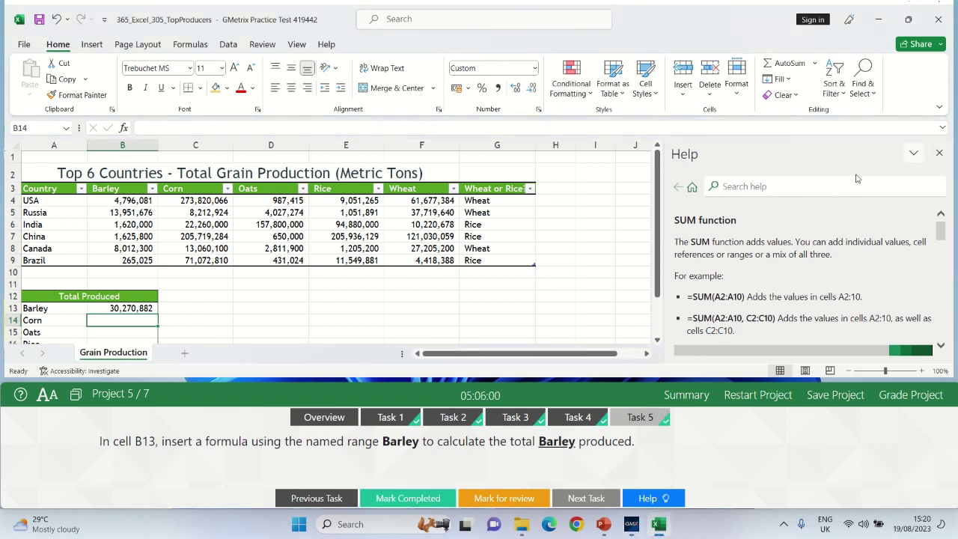
left_click(939, 155)
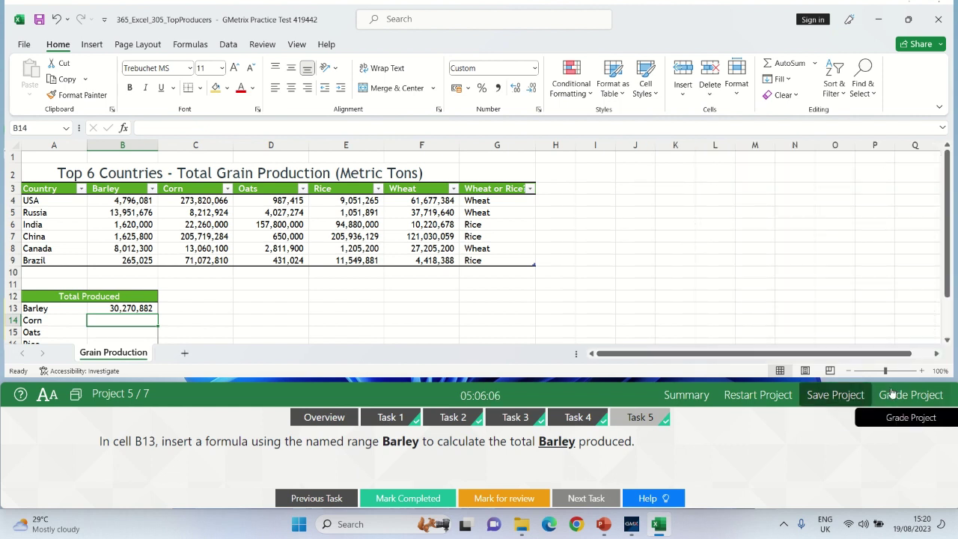
left_click(890, 395)
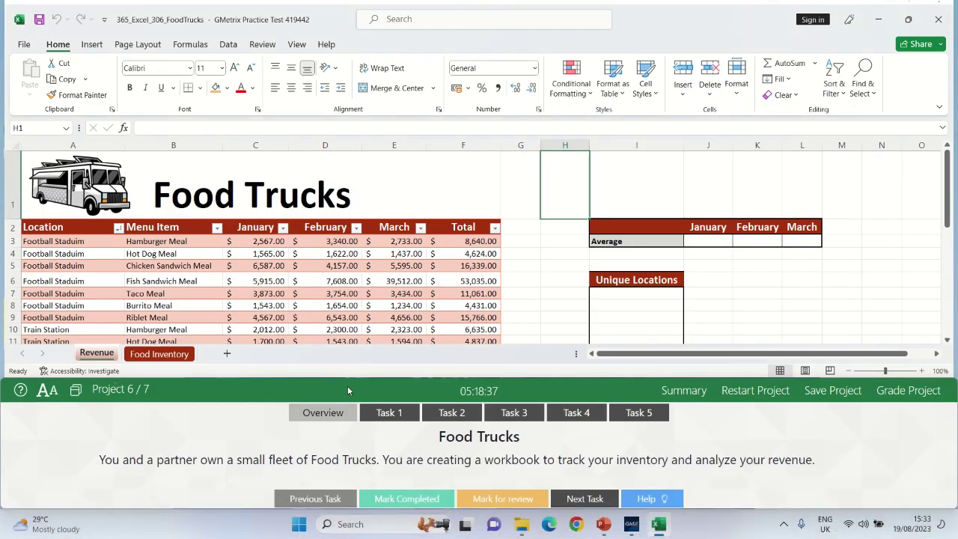
Show Project 6 Task 1: restyle the Food Inventory table as Dark Red, Table Style Medium 16
left_click(386, 413)
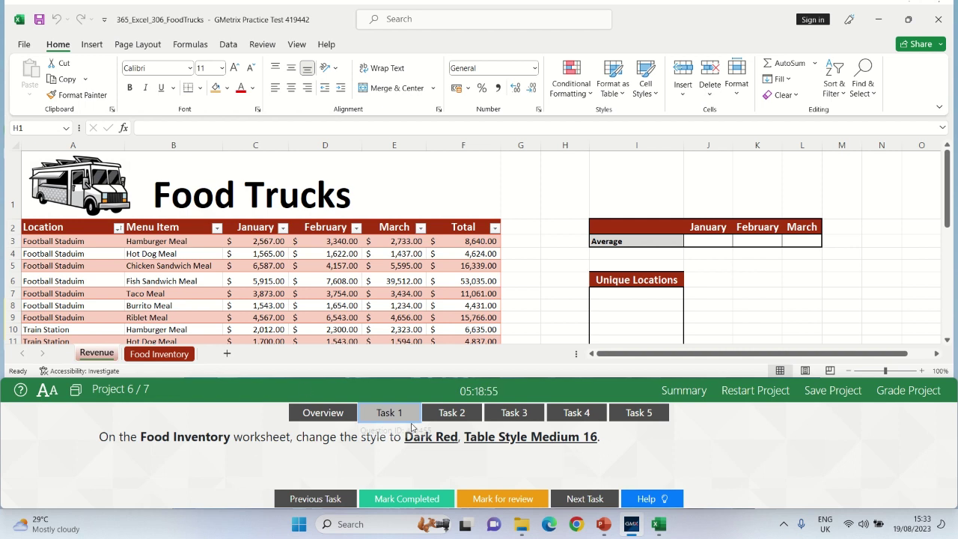
Apply Dark Red, Table Style Medium 16 to the Food Inventory table and mark Task 1 completed
left_click(172, 354)
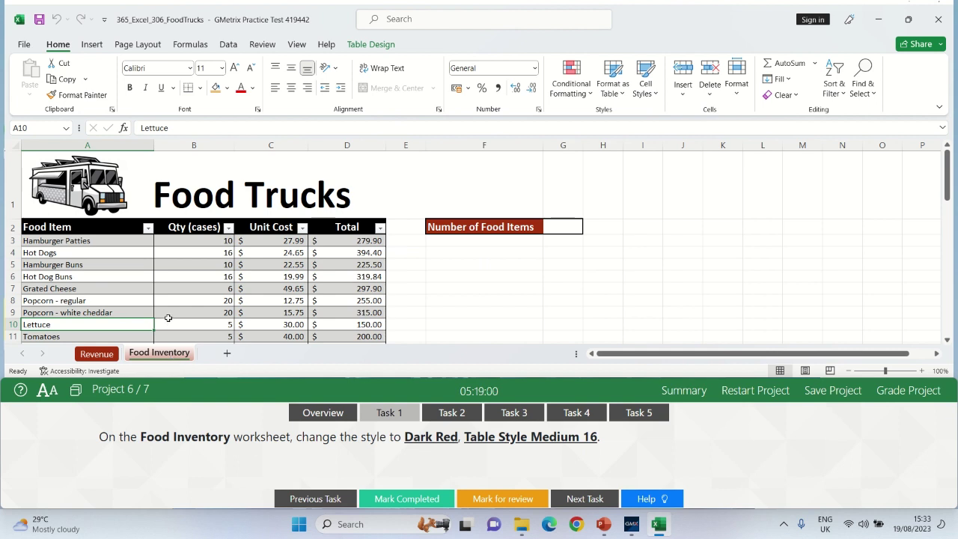
left_click(129, 266)
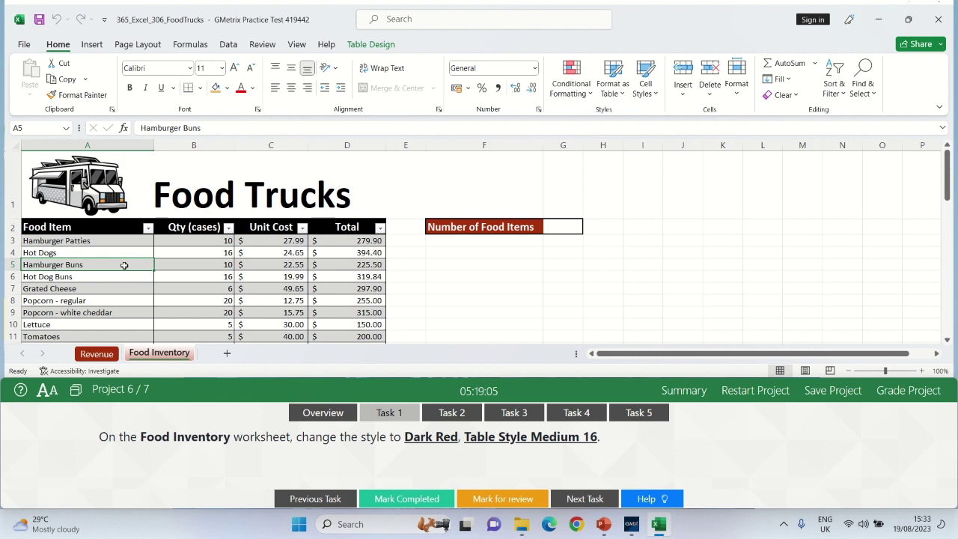
left_click(186, 267)
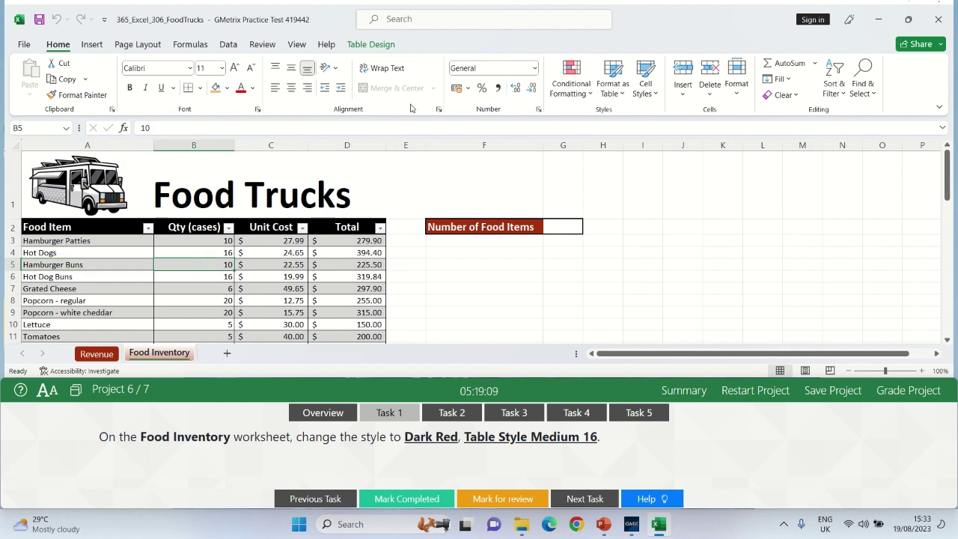
left_click(373, 48)
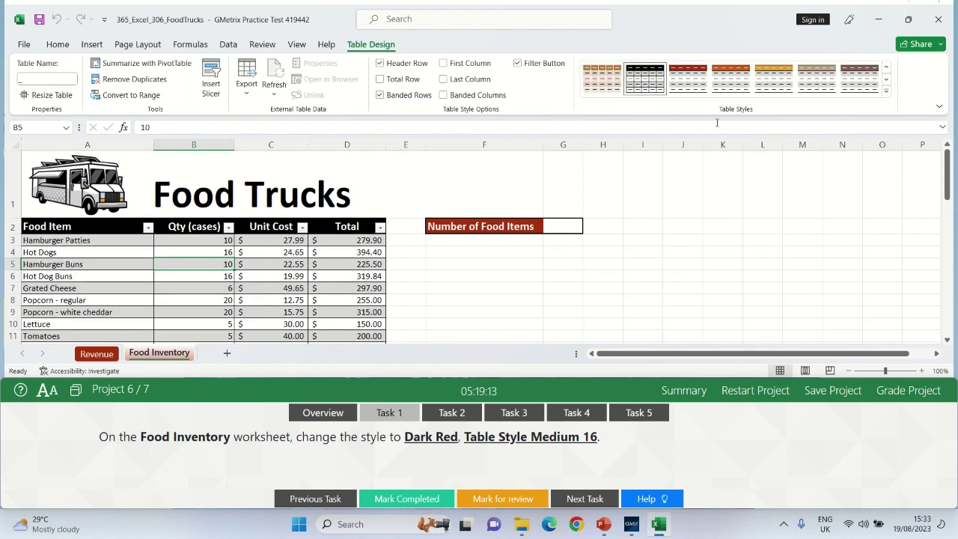
left_click(886, 91)
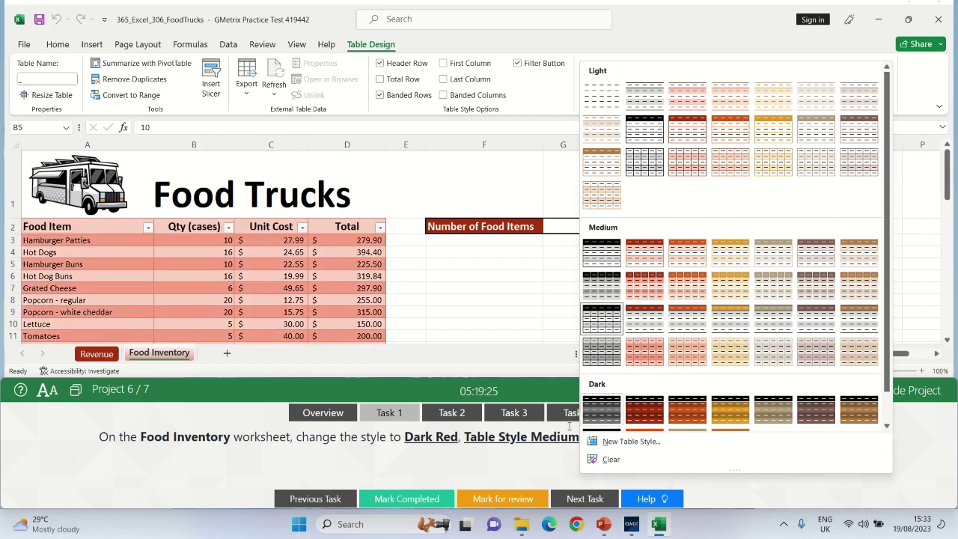
left_click(554, 462)
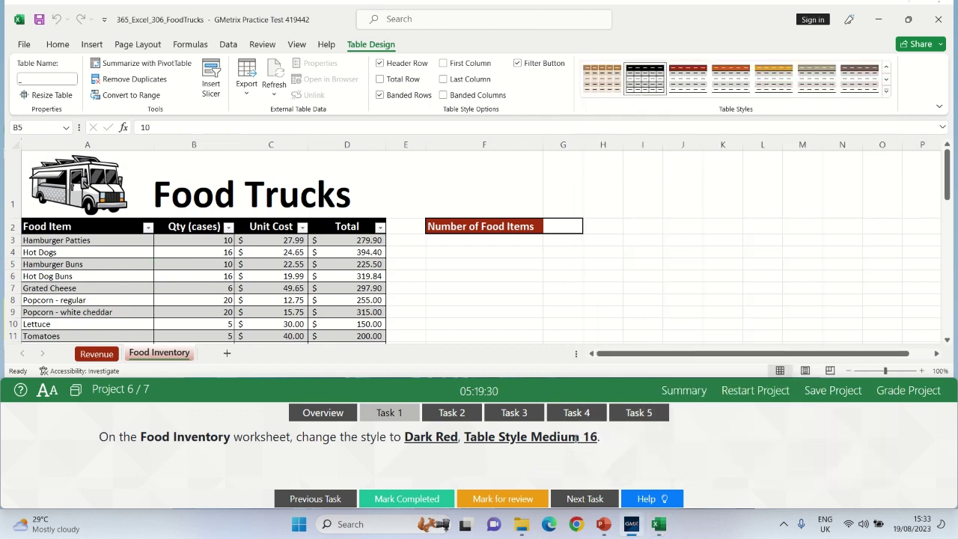
left_click(883, 98)
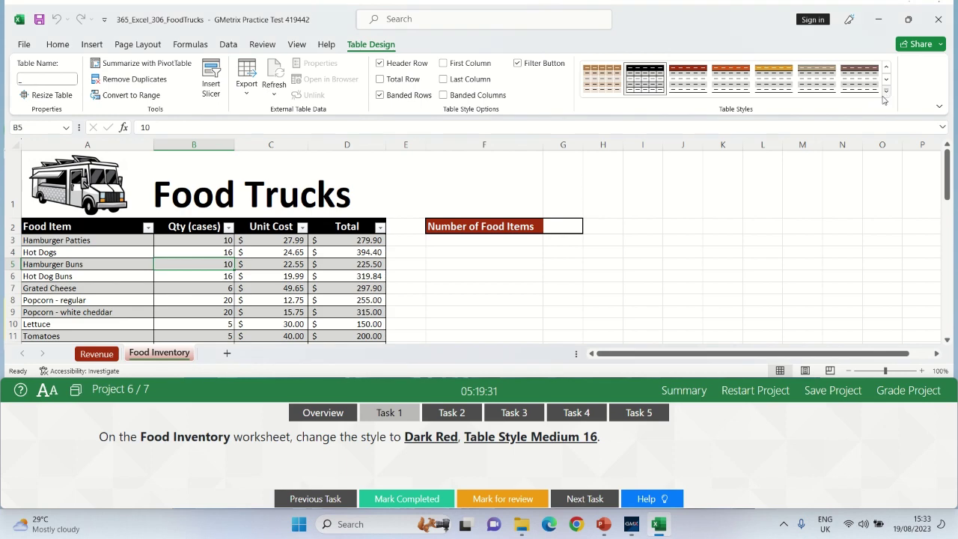
left_click(886, 91)
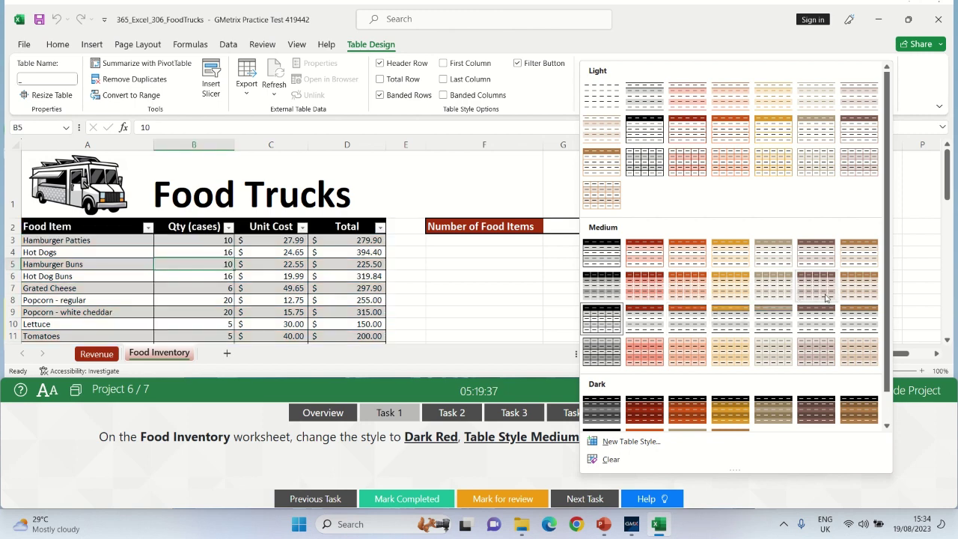
left_click(640, 318)
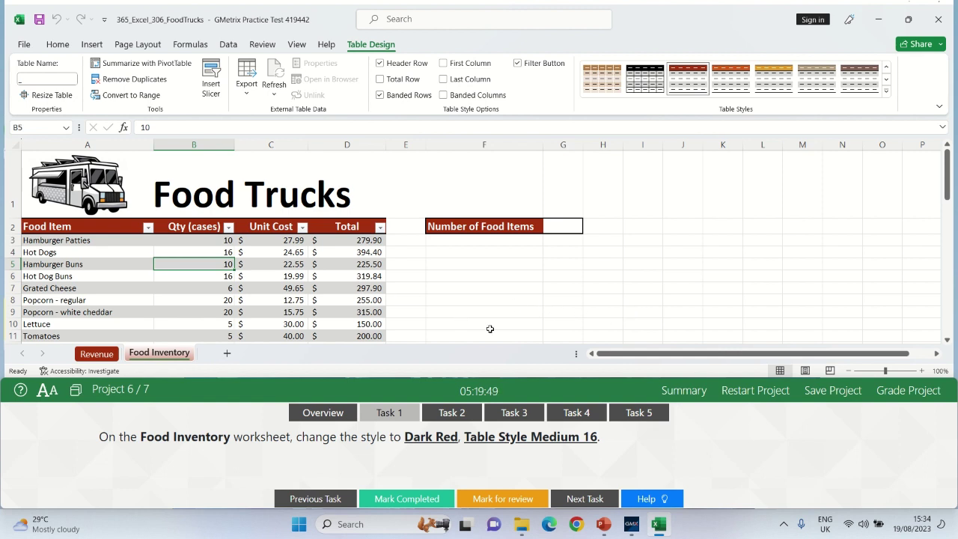
left_click(407, 498)
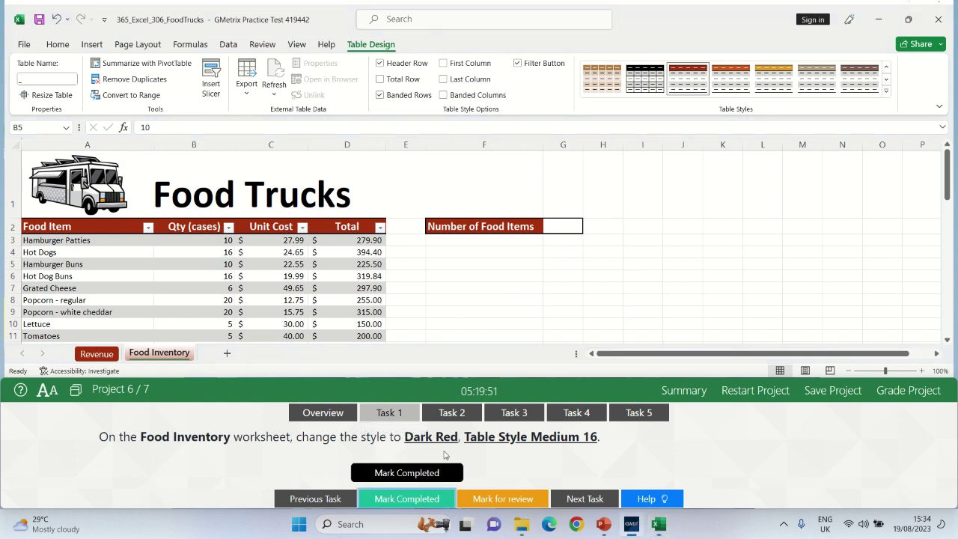
left_click(460, 414)
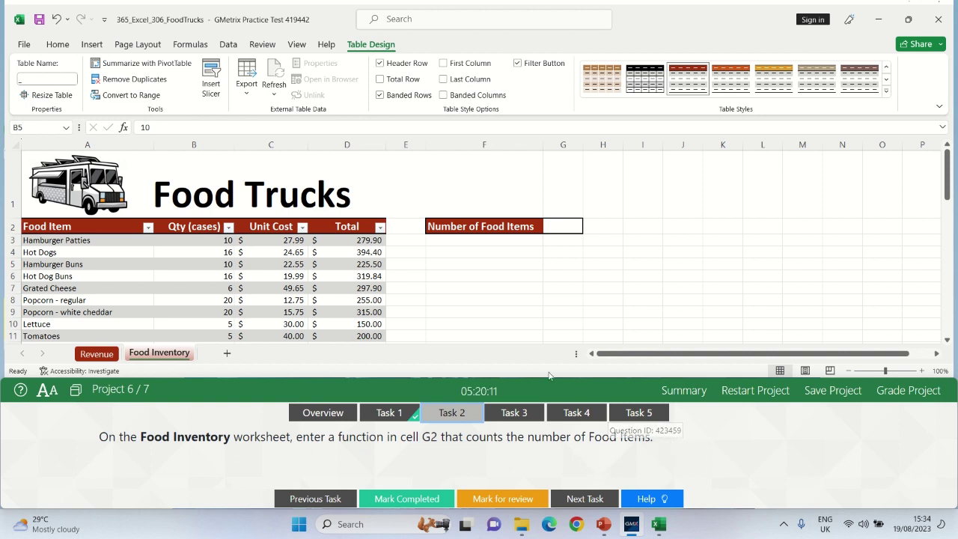
Enter =COUNTA over the Food Item column in G2, giving 56, and mark the task completed
left_click(500, 243)
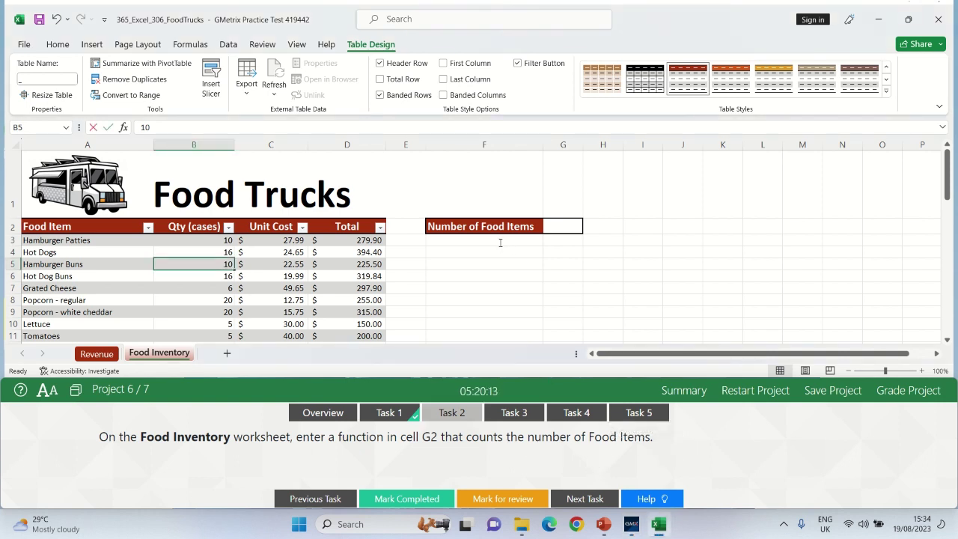
left_click(566, 226)
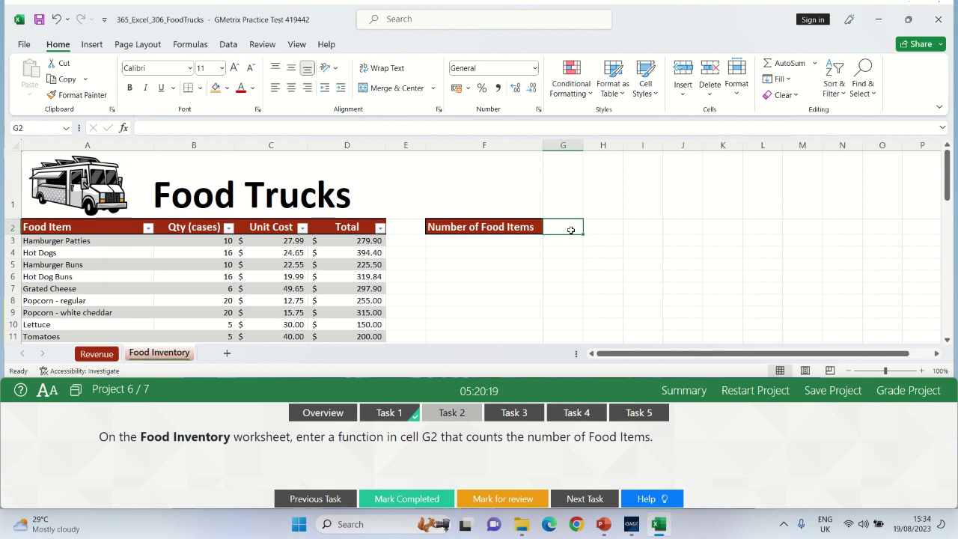
type("=C")
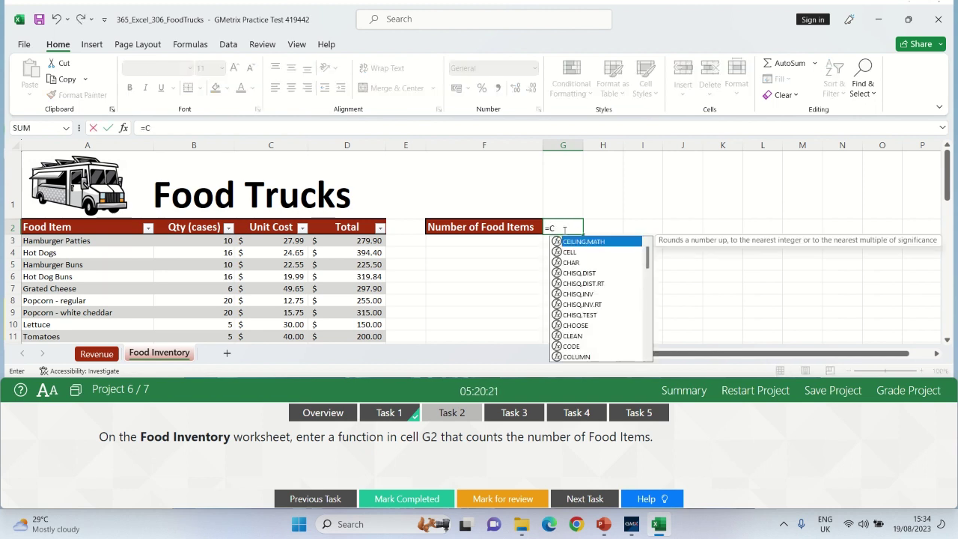
type("OUNTA")
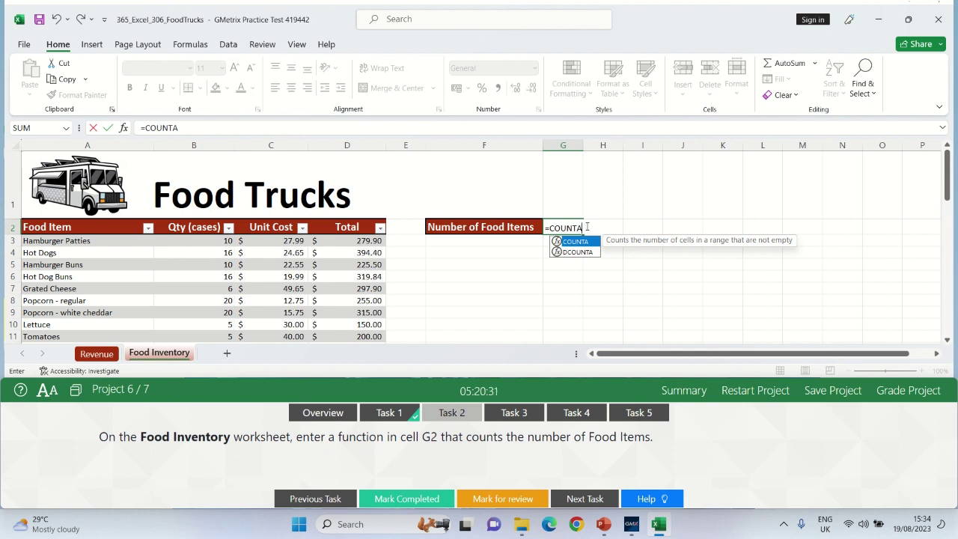
type("(")
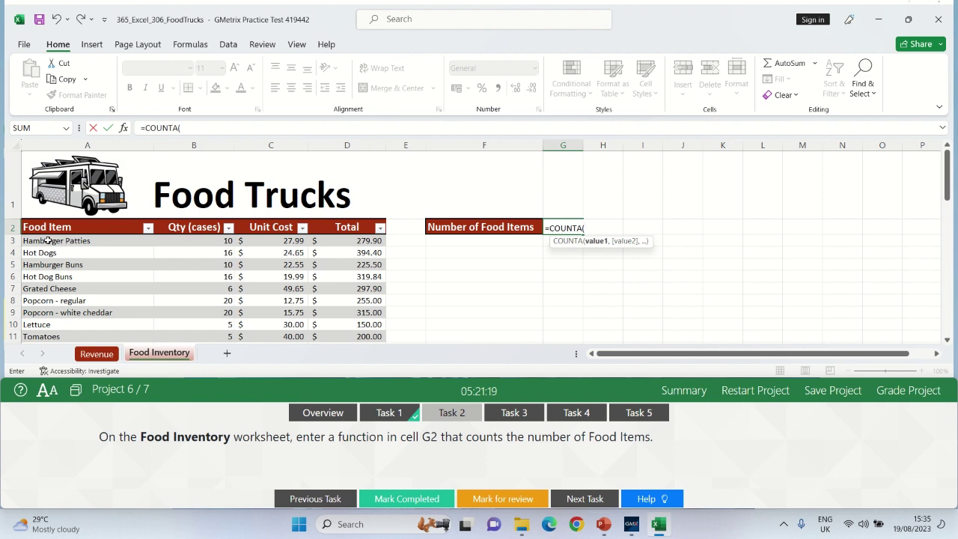
mouse_move(48, 240)
left_mouse_down()
mouse_move(71, 276)
mouse_move(54, 341)
mouse_move(52, 314)
mouse_move(48, 365)
mouse_move(52, 326)
left_mouse_up()
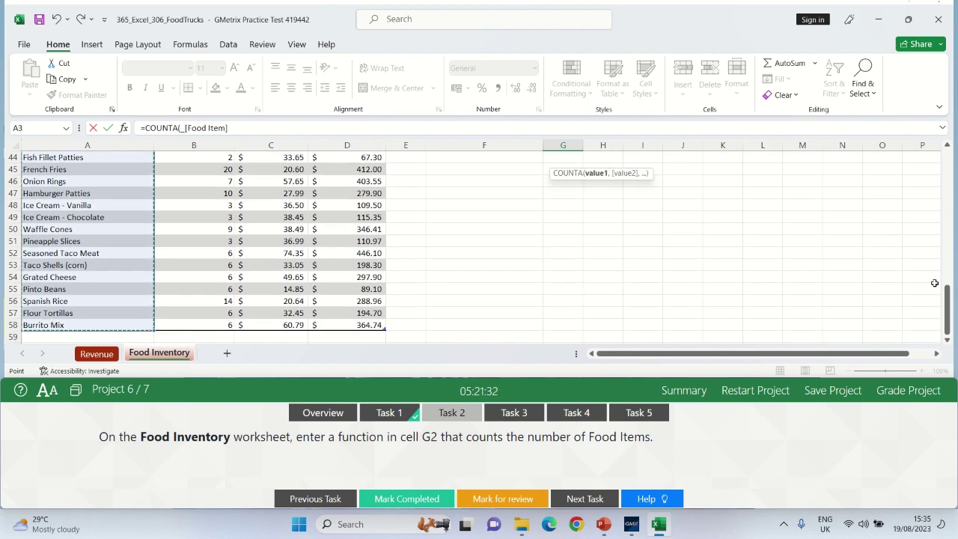
left_click_drag(946, 295, 907, 157)
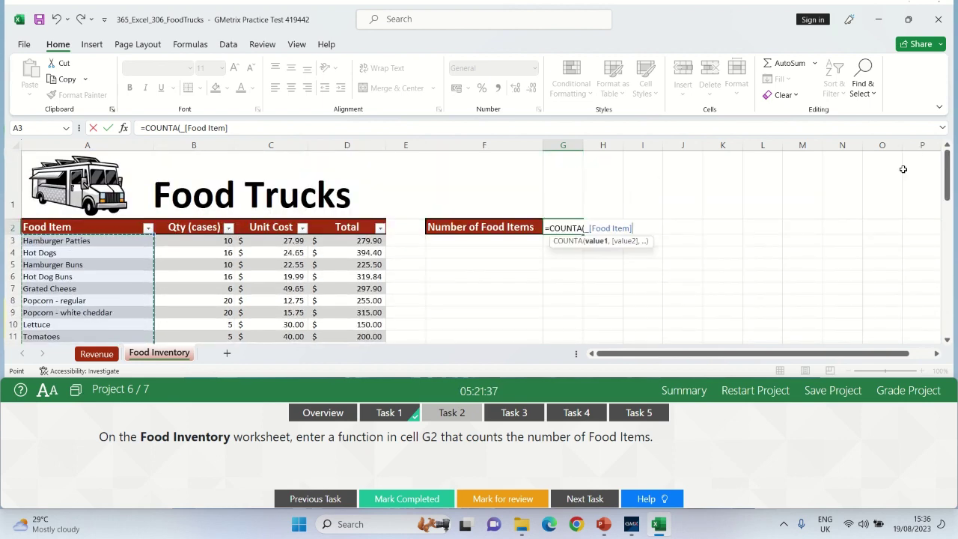
type(")")
key("Return")
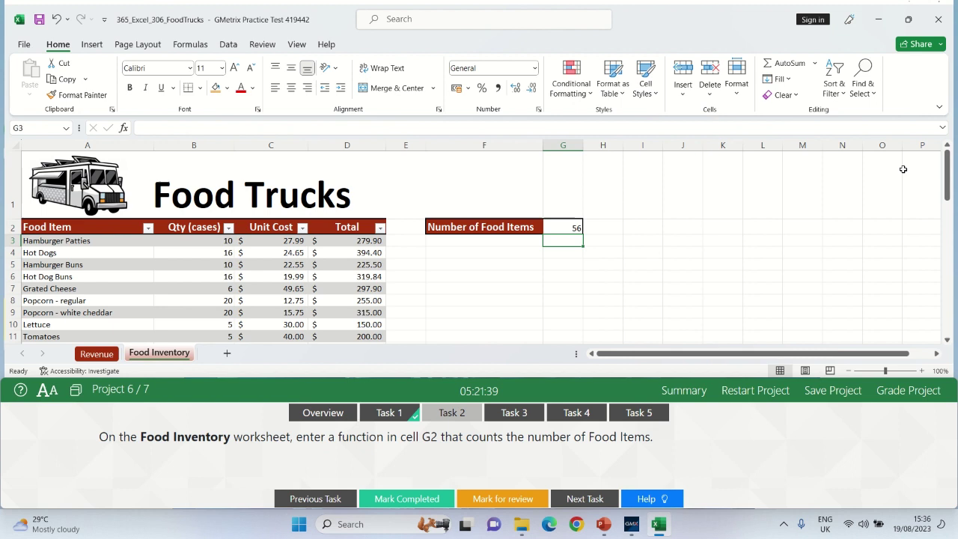
left_click(404, 497)
Bring up Task 3's instructions for the January revenue average
left_click(506, 418)
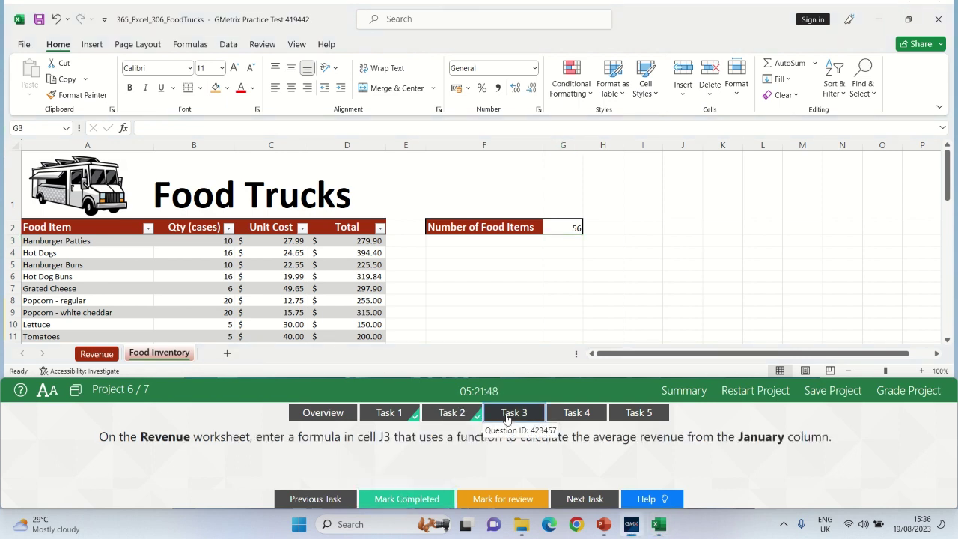
left_click_drag(507, 417, 309, 440)
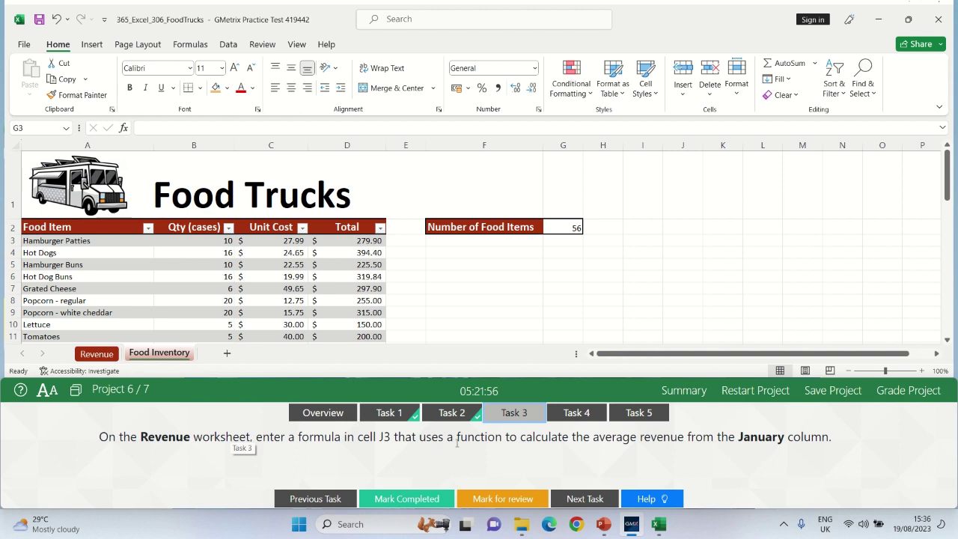
left_click_drag(516, 450, 668, 445)
left_click_drag(732, 440, 823, 450)
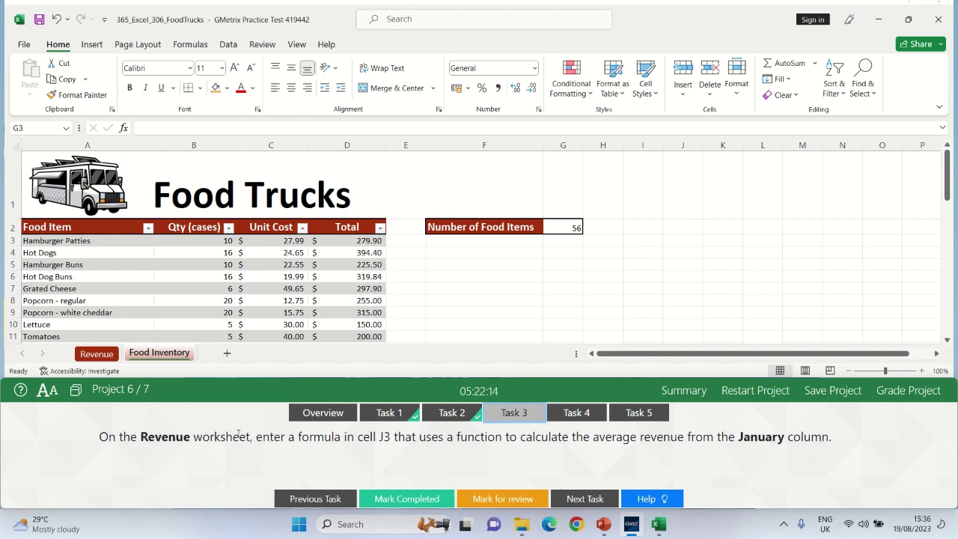
In Revenue cell J3 enter =AVERAGE(Table1[January]), showing $2,806.40, and mark it completed
left_click(97, 357)
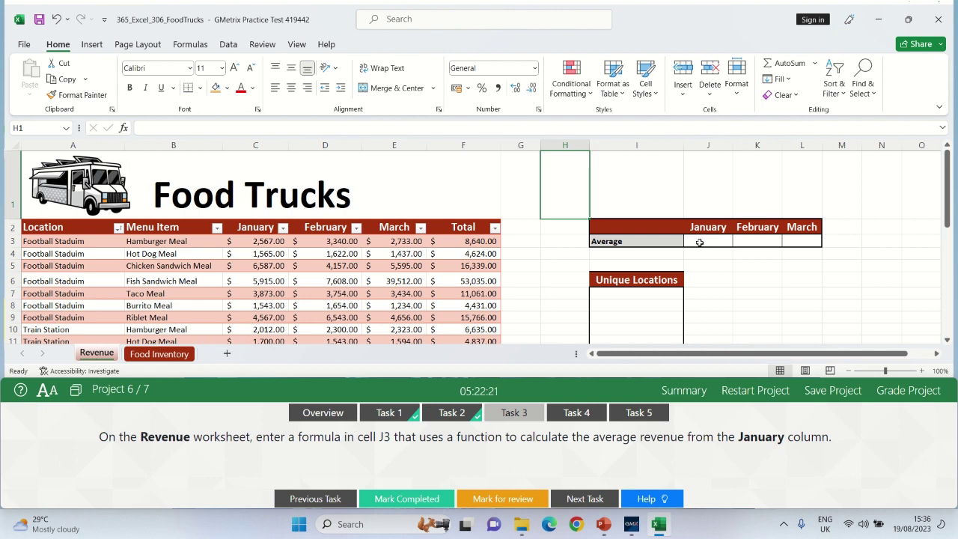
left_click(698, 243)
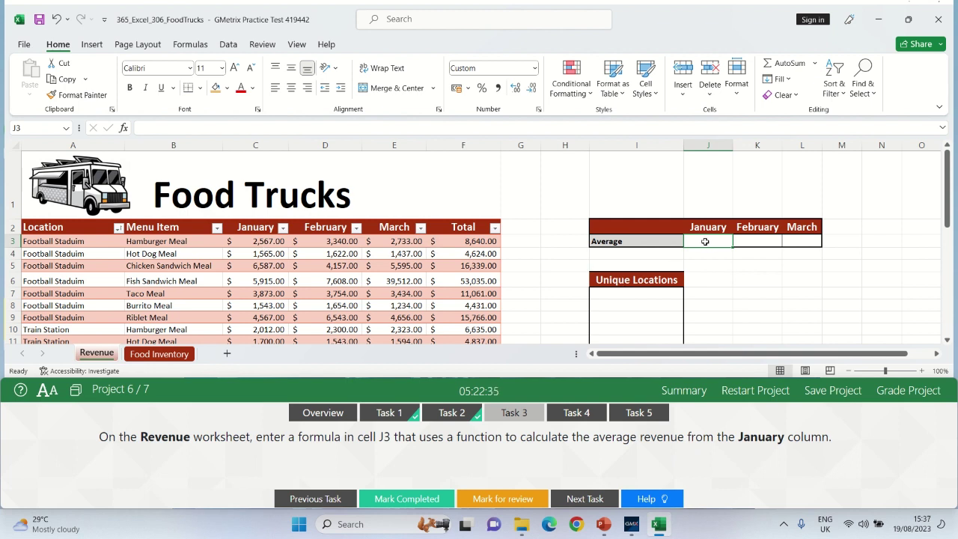
type("=AVERA")
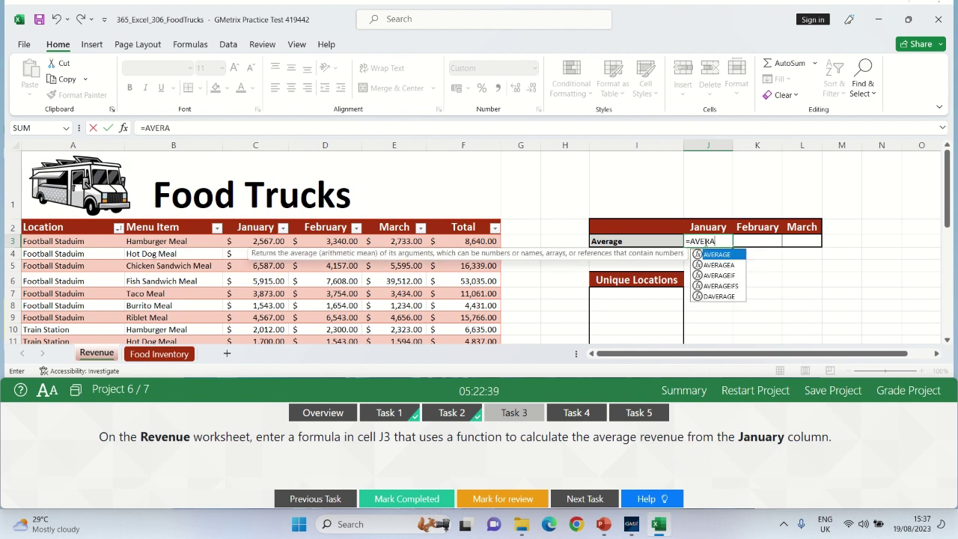
double_click(720, 256)
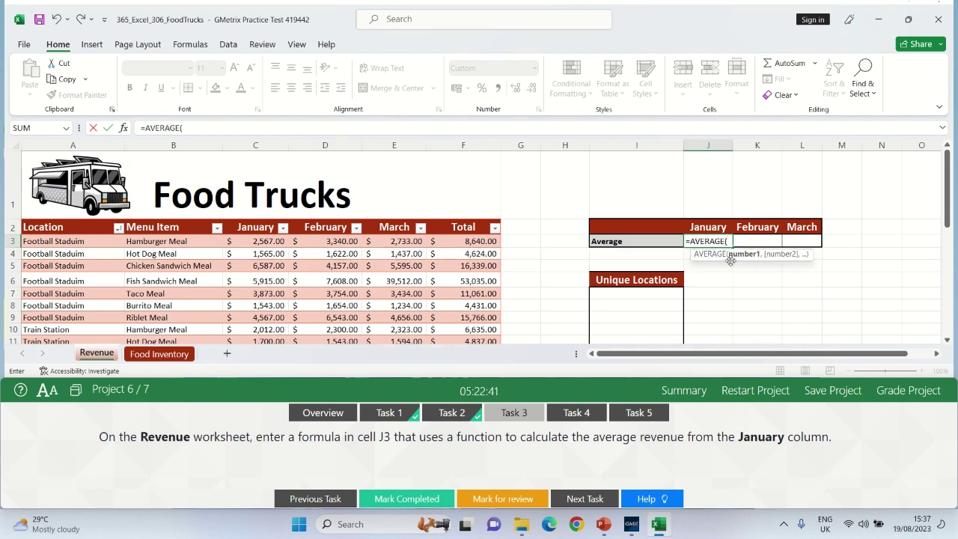
left_click(254, 243)
left_click_drag(254, 243, 250, 318)
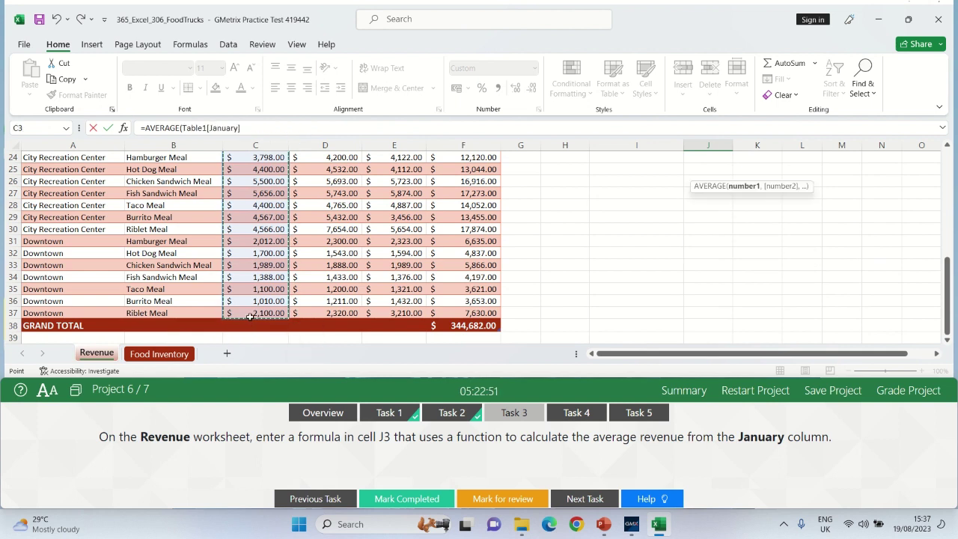
type(")")
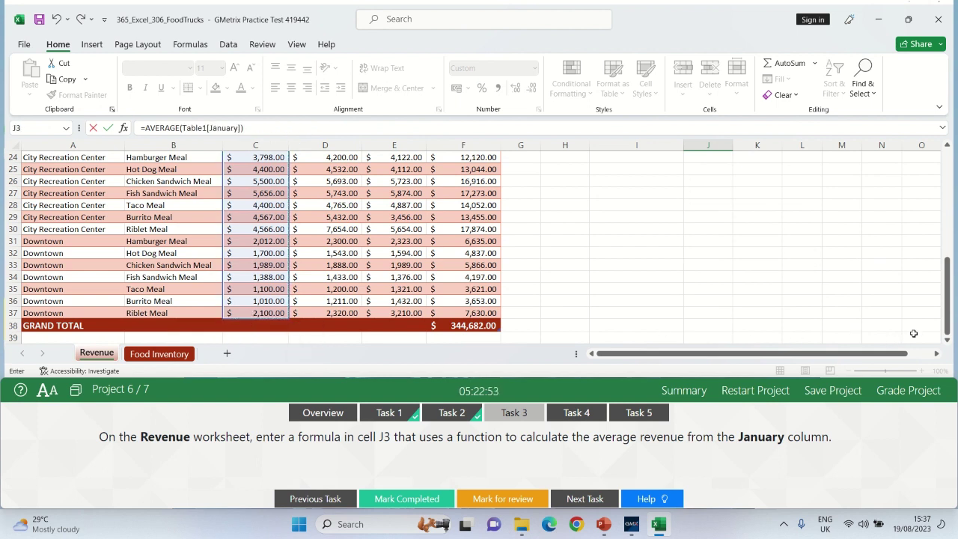
left_click_drag(946, 329, 922, 218)
key("Return")
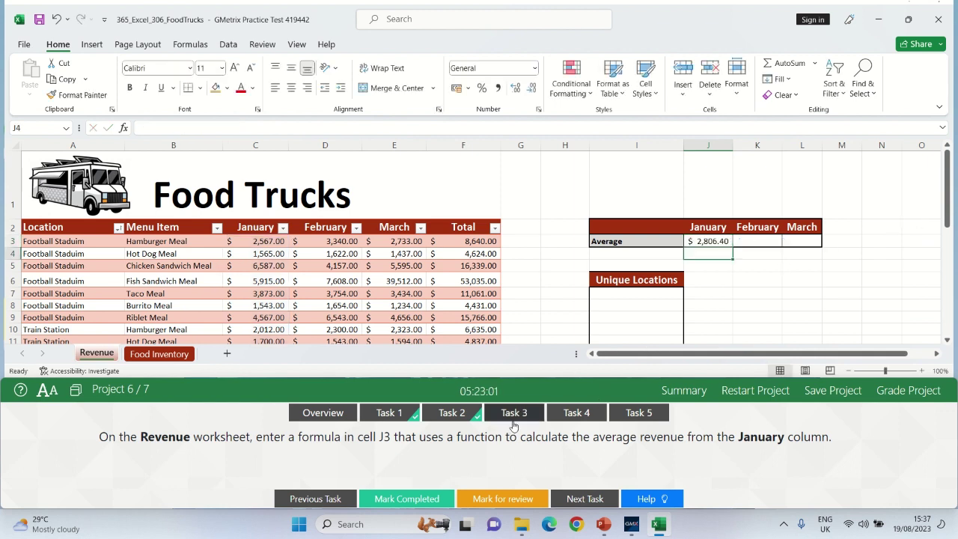
left_click(389, 499)
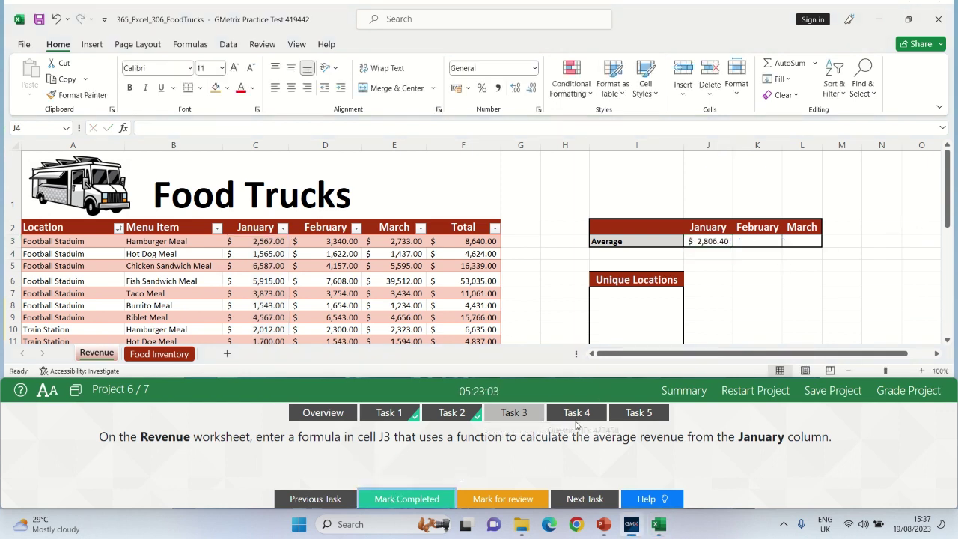
Insert a blank row above Lettuce at row 10 on the Food Inventory sheet
left_click(575, 414)
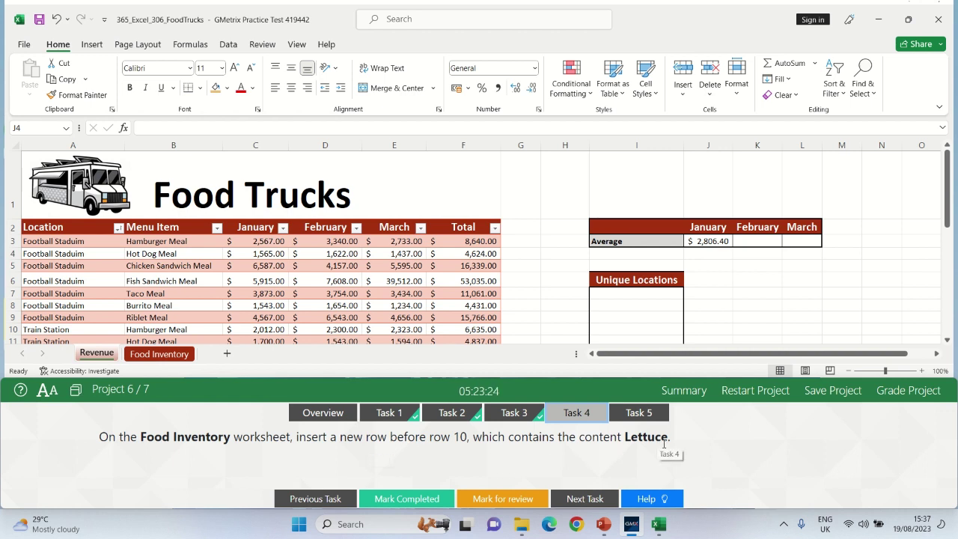
left_click(156, 354)
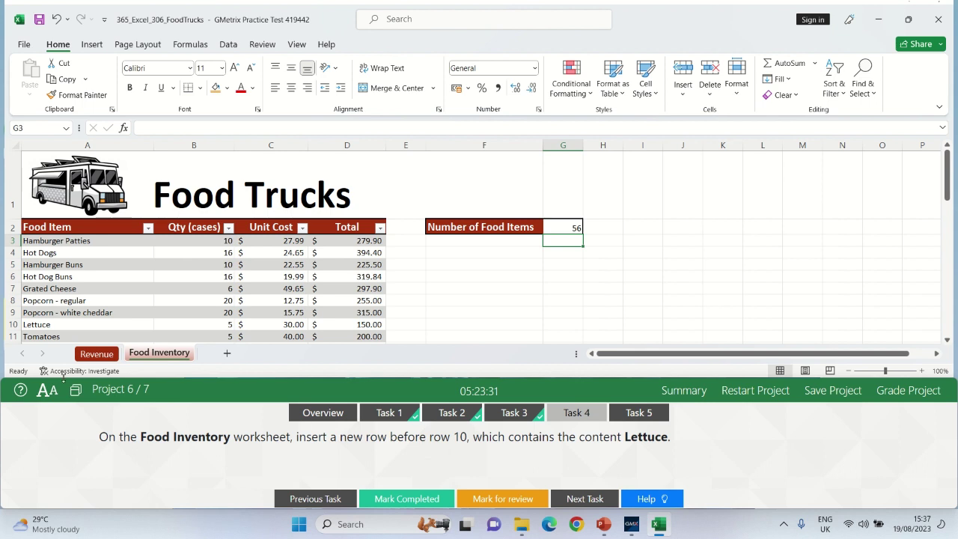
left_click(11, 325)
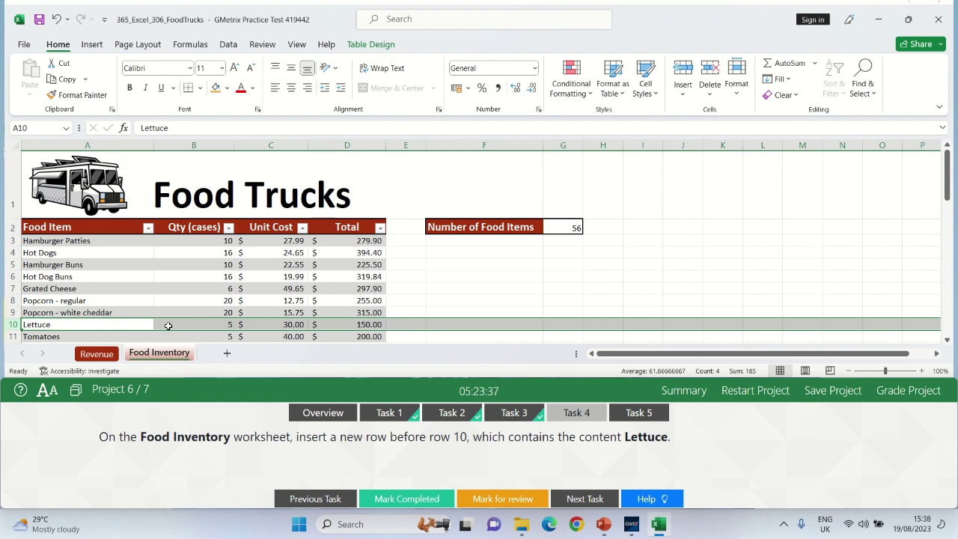
right_click(169, 326)
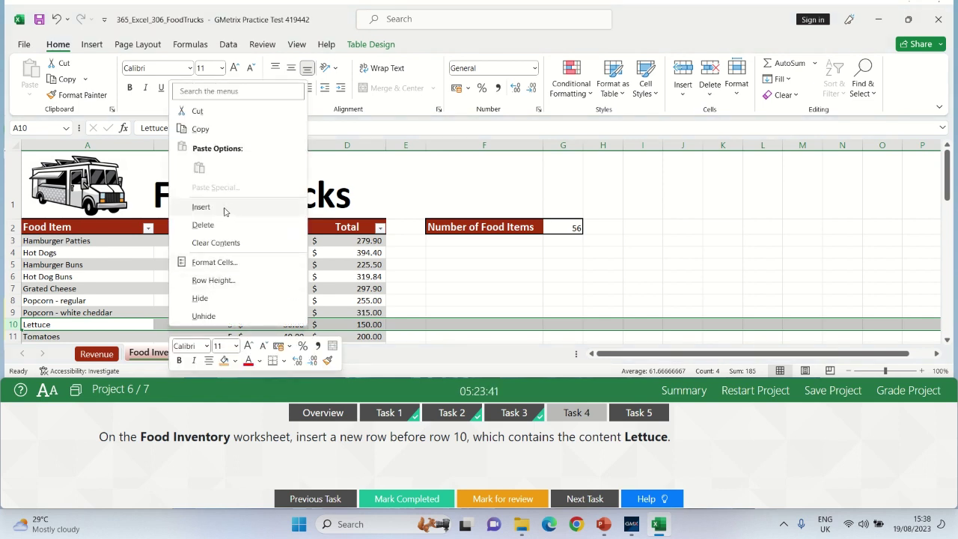
left_click(201, 207)
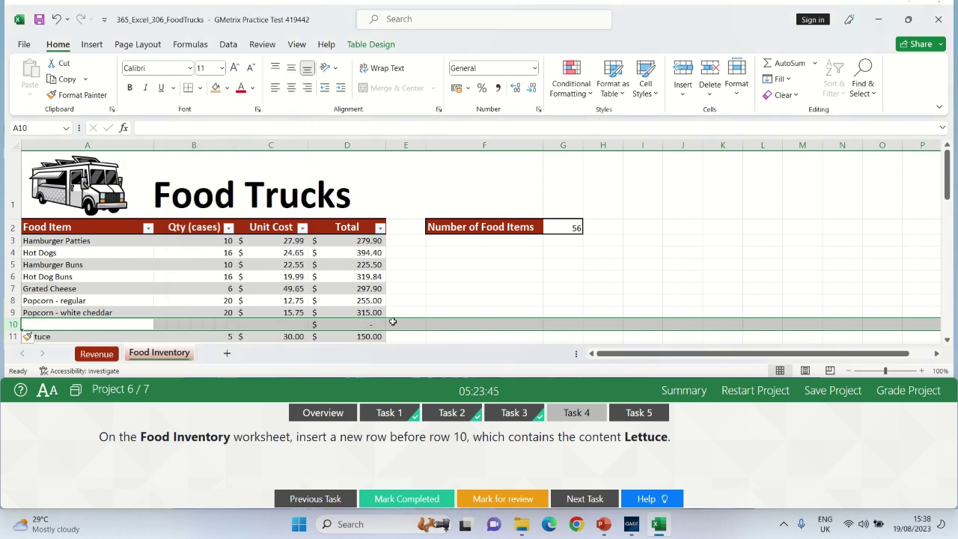
Mark the row-insert task completed and bring up Task 5
left_click(501, 291)
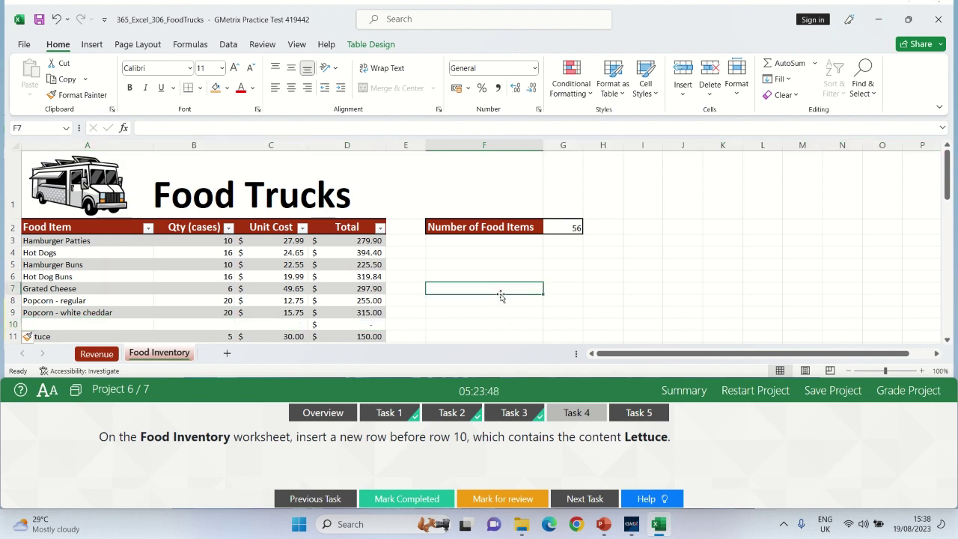
left_click(403, 500)
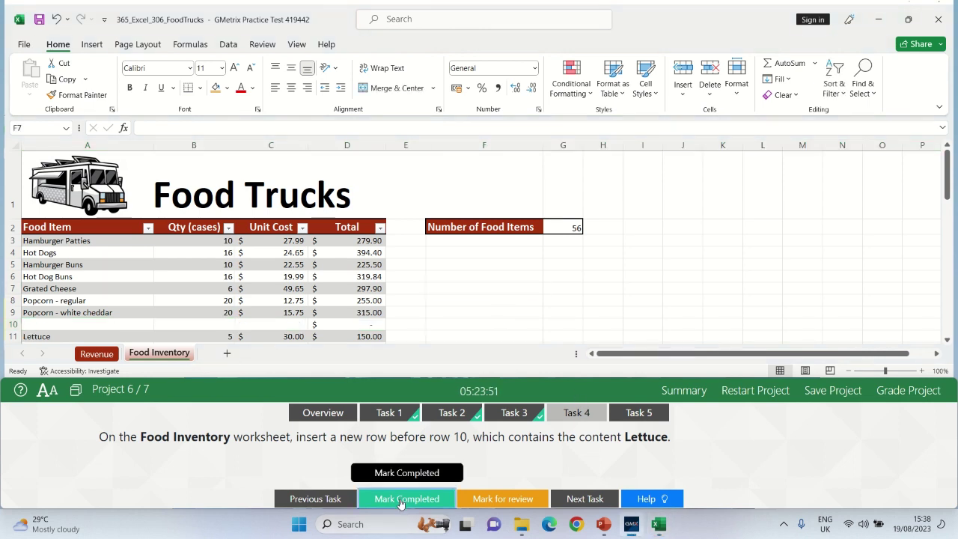
left_click(642, 413)
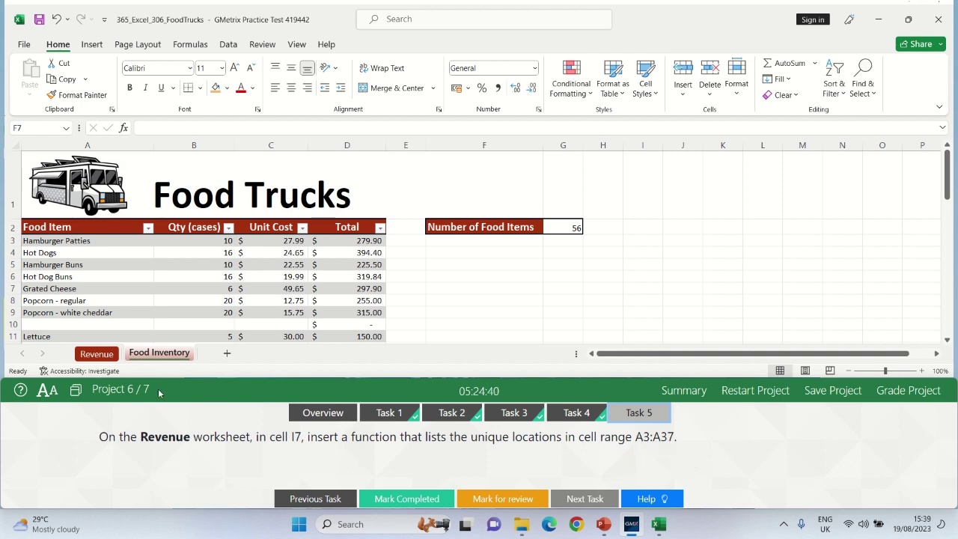
Enter =UNIQUE(A3:A37) in Revenue cell I7 to list the unique locations, and mark it completed
left_click(97, 355)
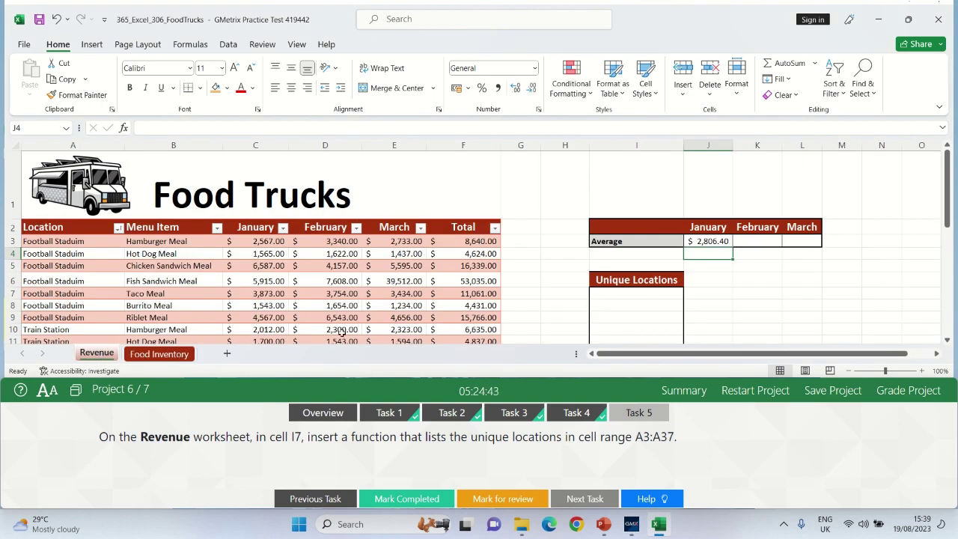
left_click(615, 293)
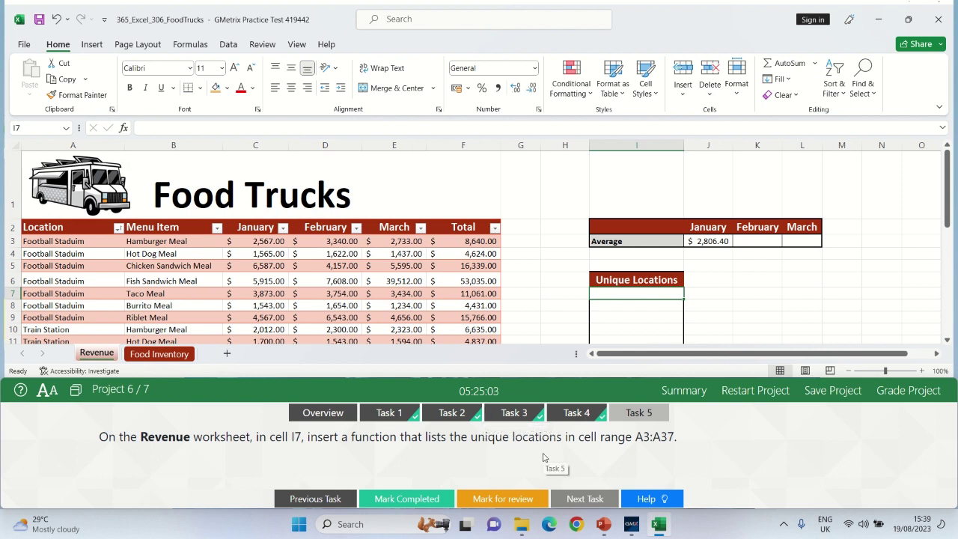
type("=")
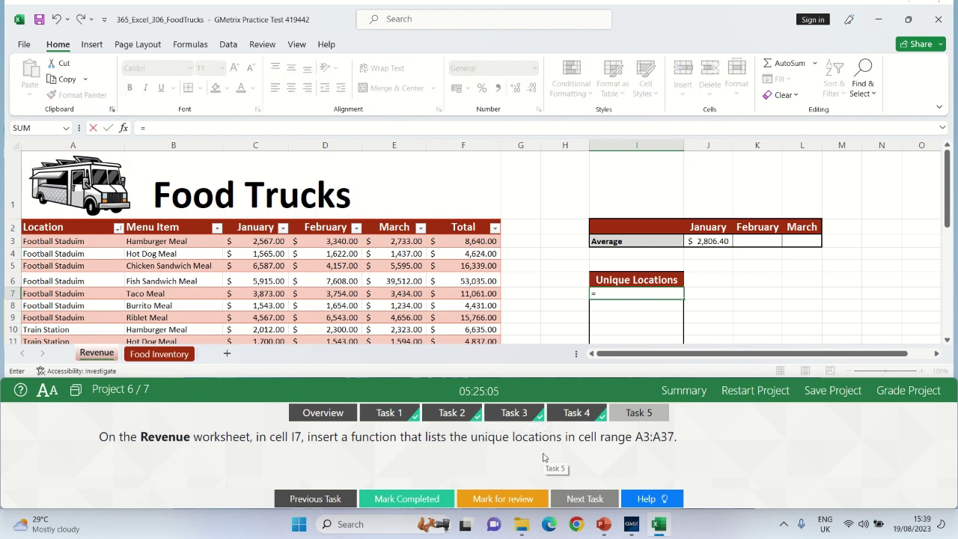
type("UNI")
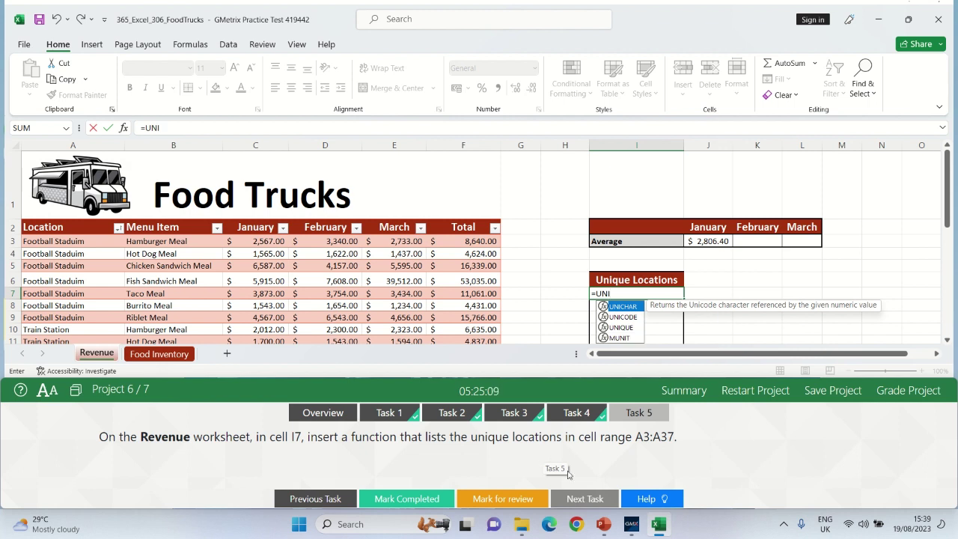
double_click(620, 327)
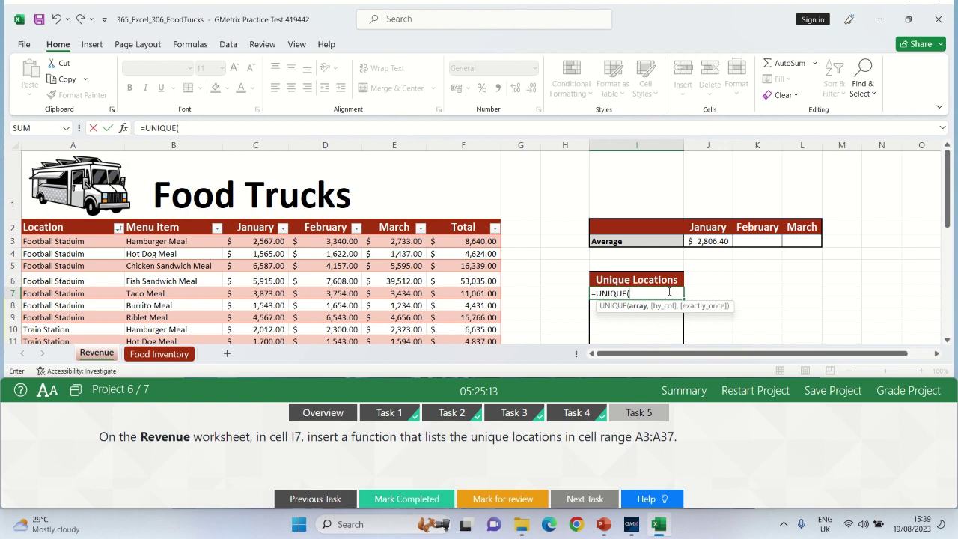
type("A")
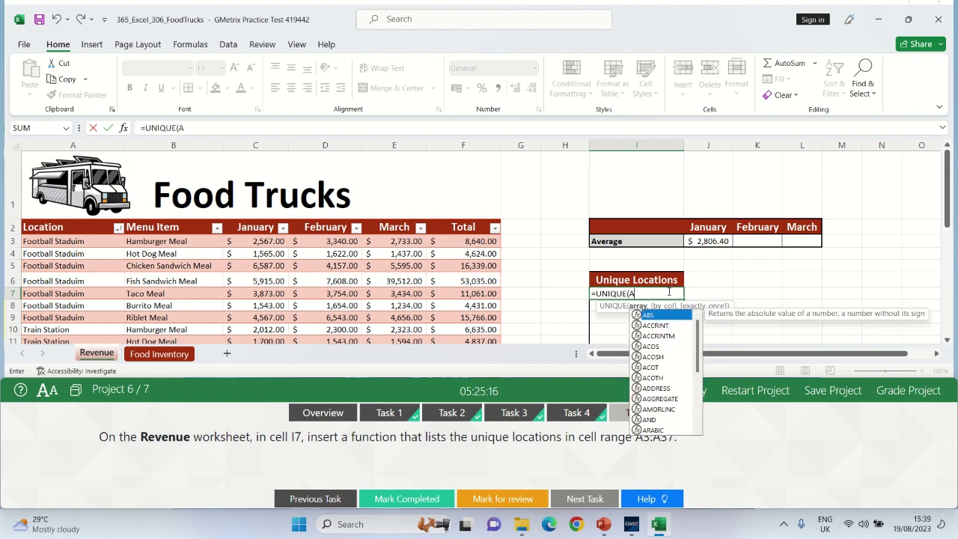
type("3")
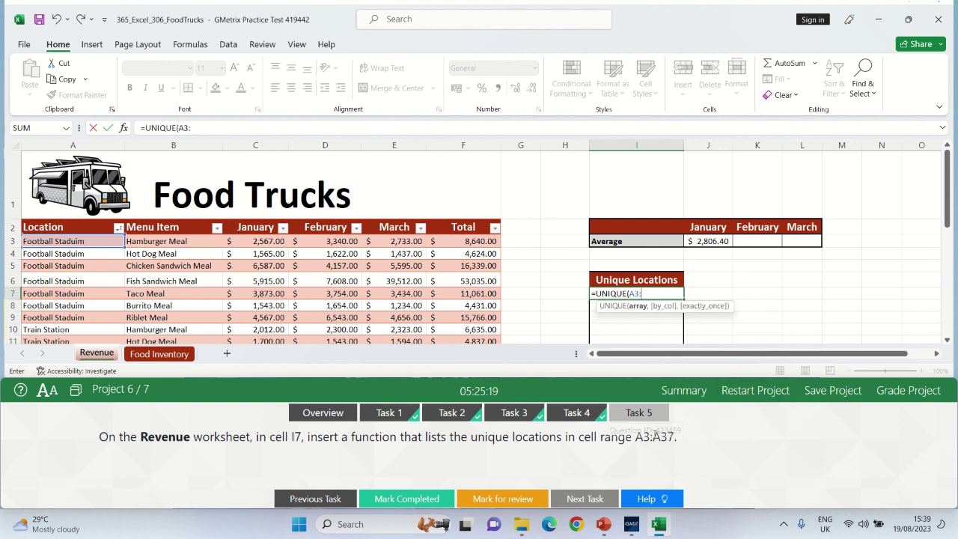
type(":A37")
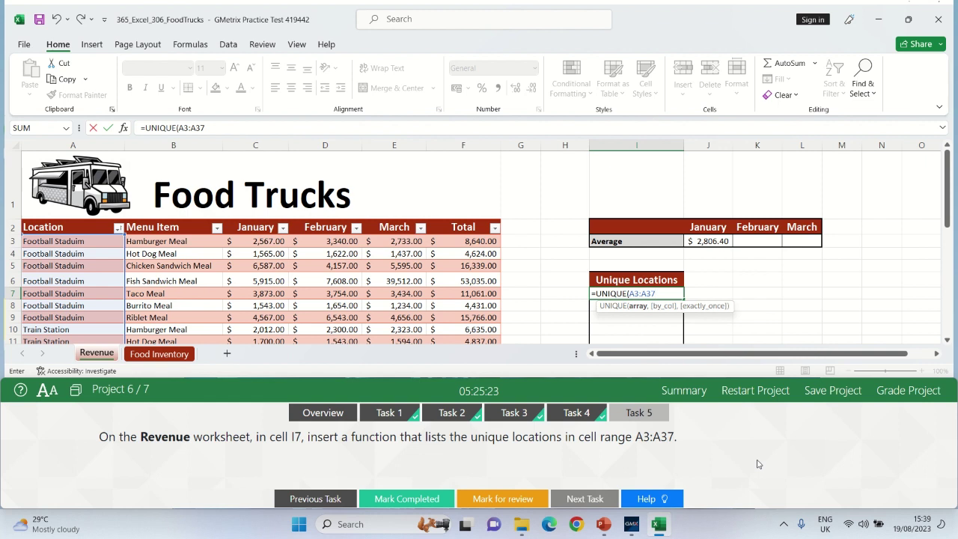
type(")")
key("Return")
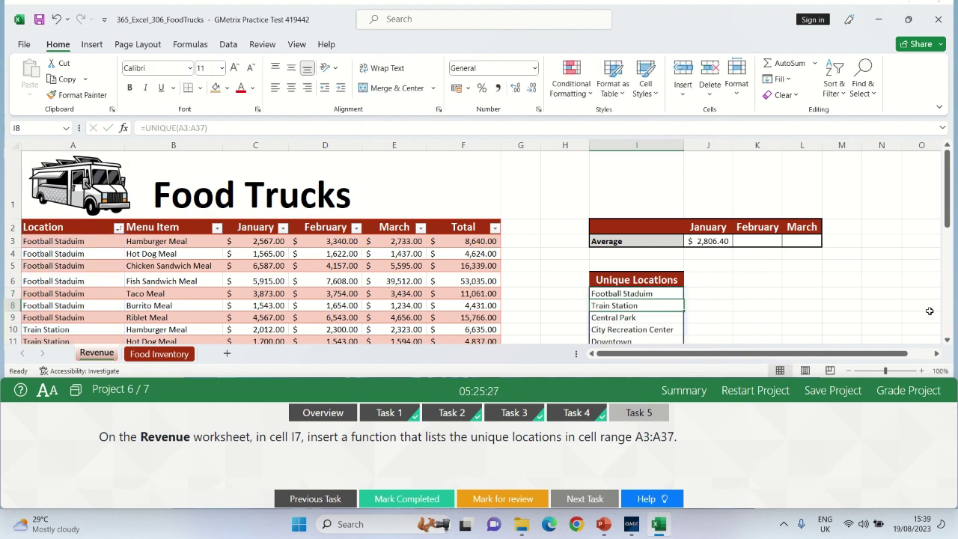
left_click_drag(952, 208, 952, 213)
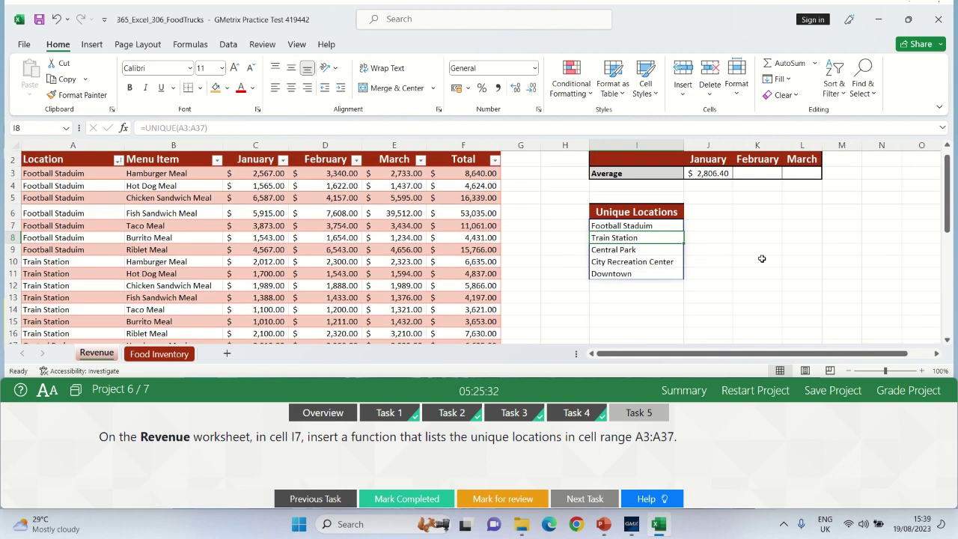
left_click(756, 264)
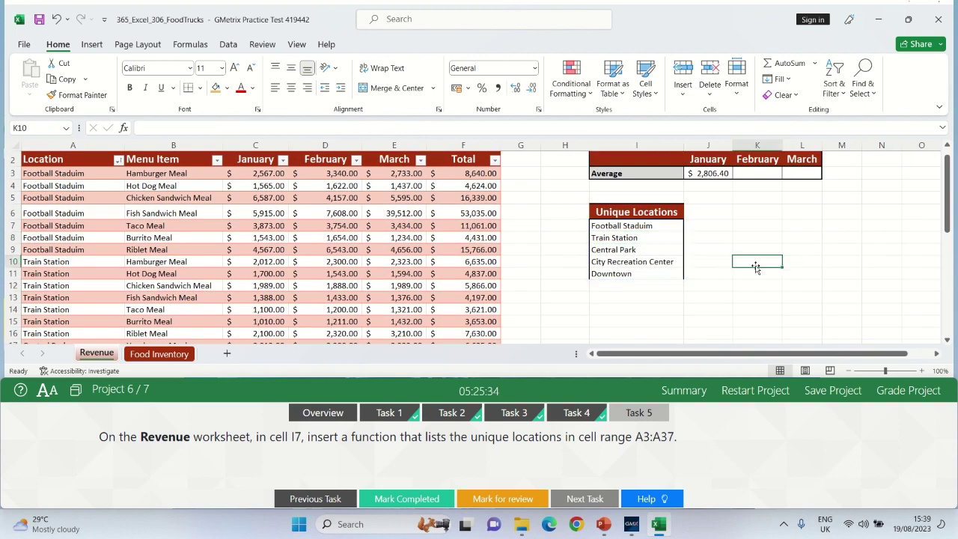
left_click(420, 498)
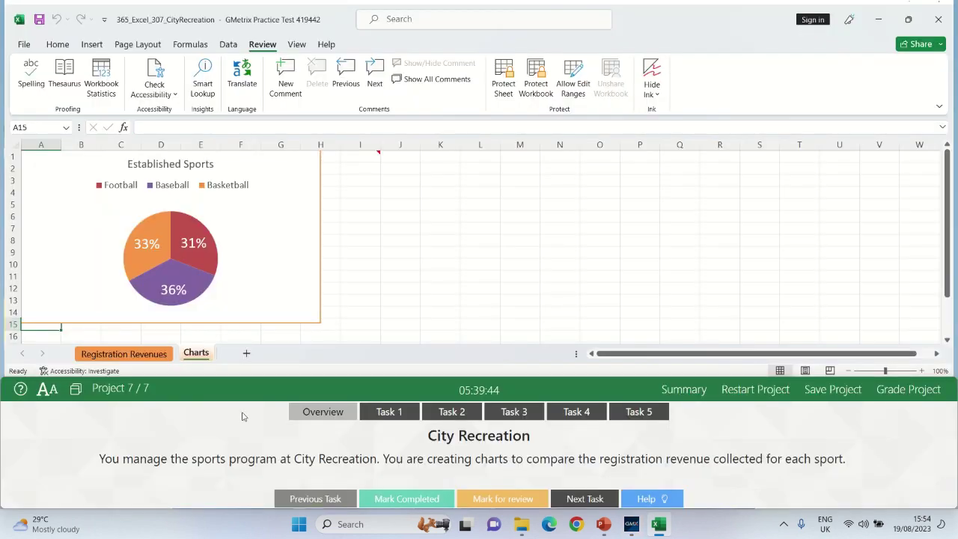
Display Project 7's Task 1 and go to the Registration Revenues sheet
left_click(387, 412)
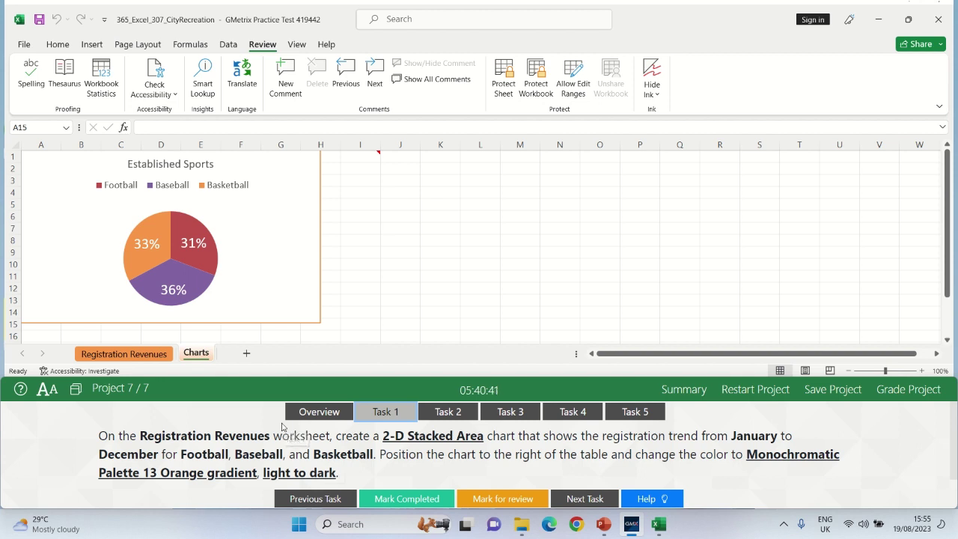
left_click(135, 356)
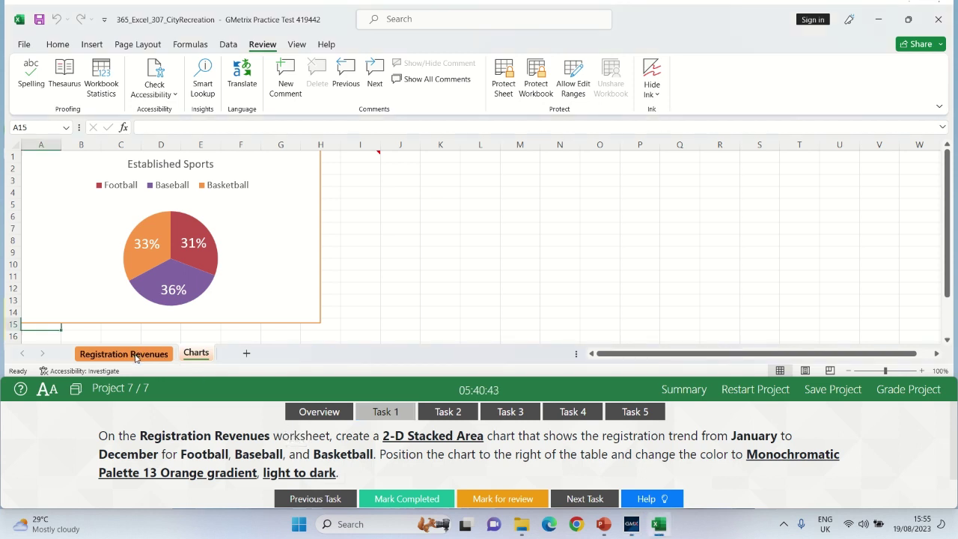
left_click(136, 356)
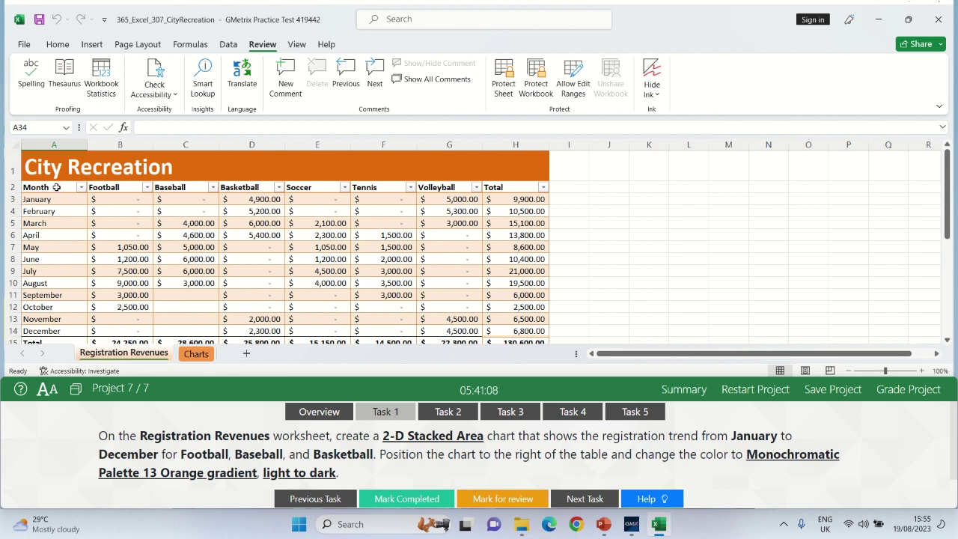
Select Month through Basketball for January–December and insert a 2-D Stacked Area chart
left_click(107, 188)
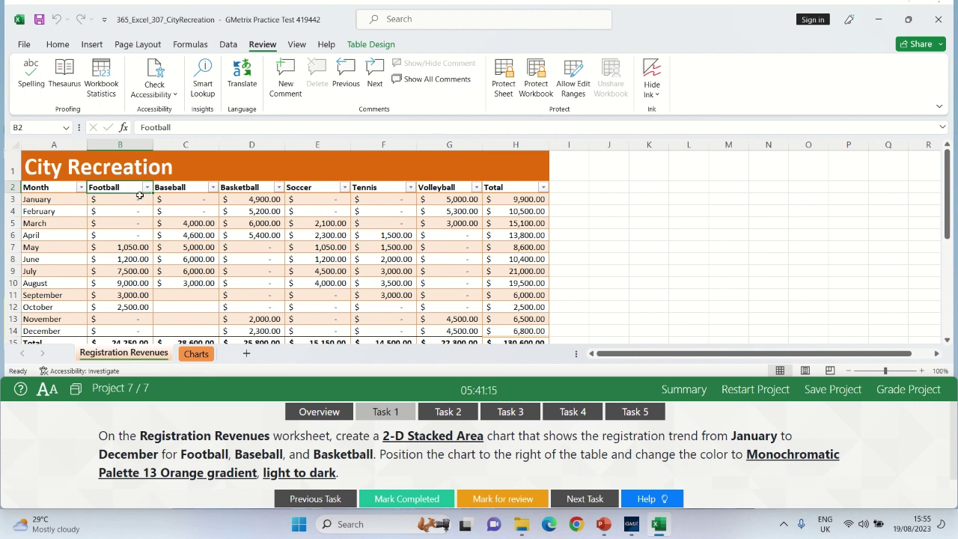
left_click(46, 188)
left_click_drag(47, 188, 262, 298)
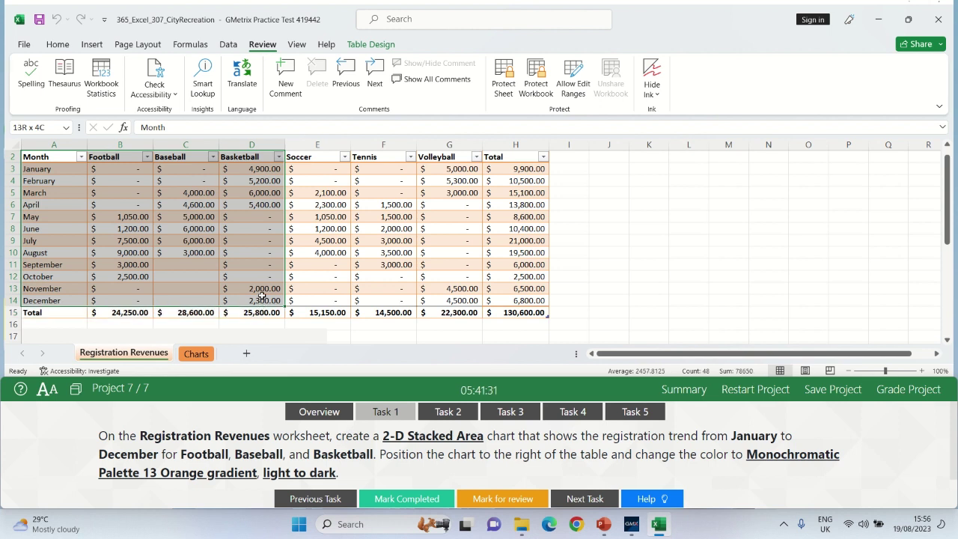
key("alt+F1")
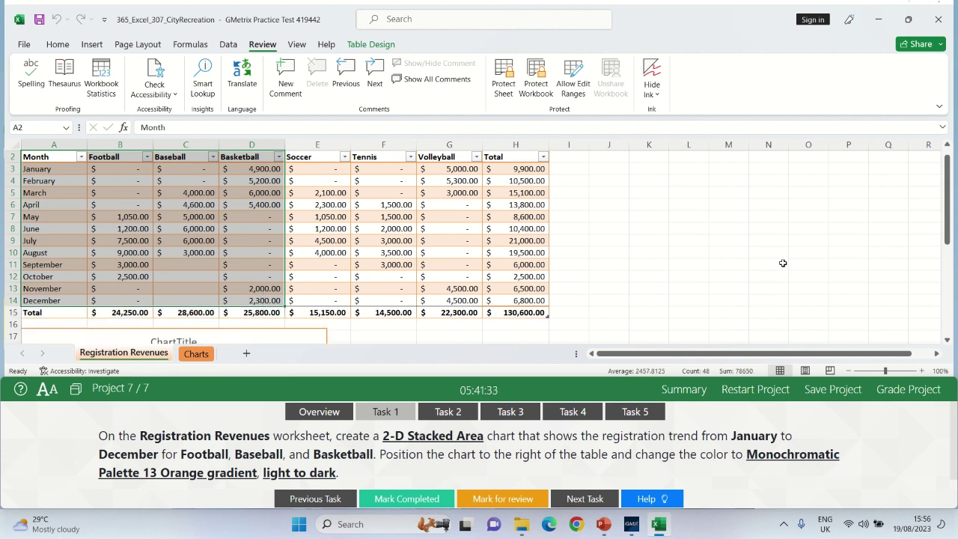
left_click_drag(946, 247, 946, 229)
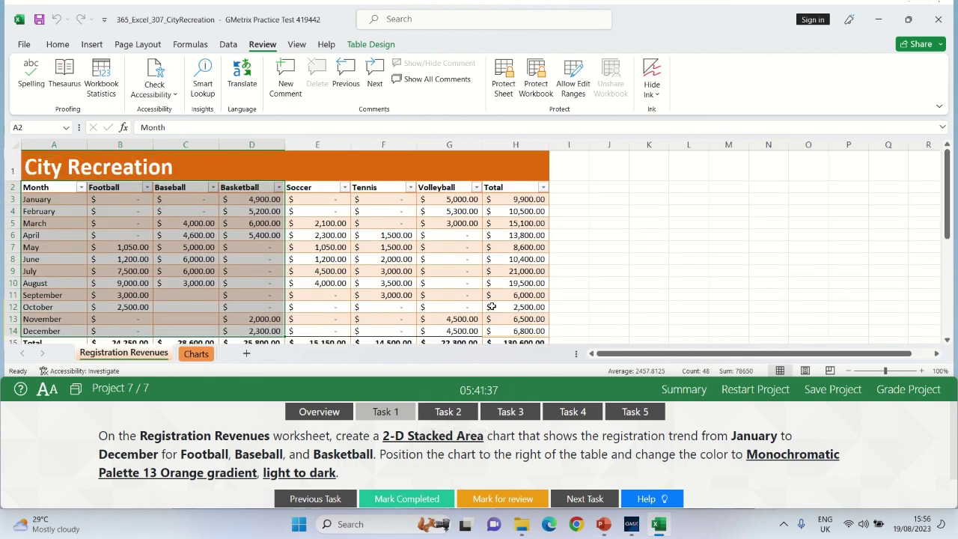
left_click(159, 92)
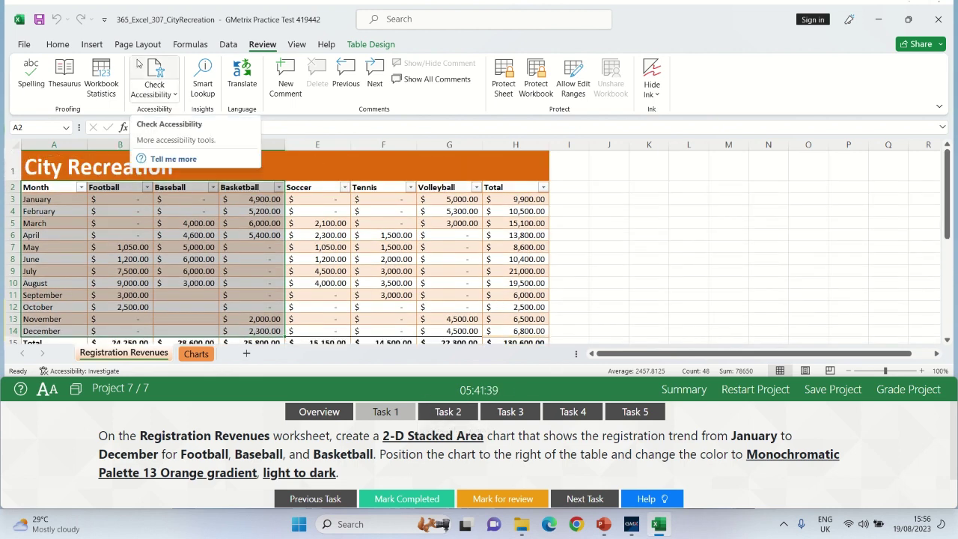
left_click(92, 43)
left_click(92, 43)
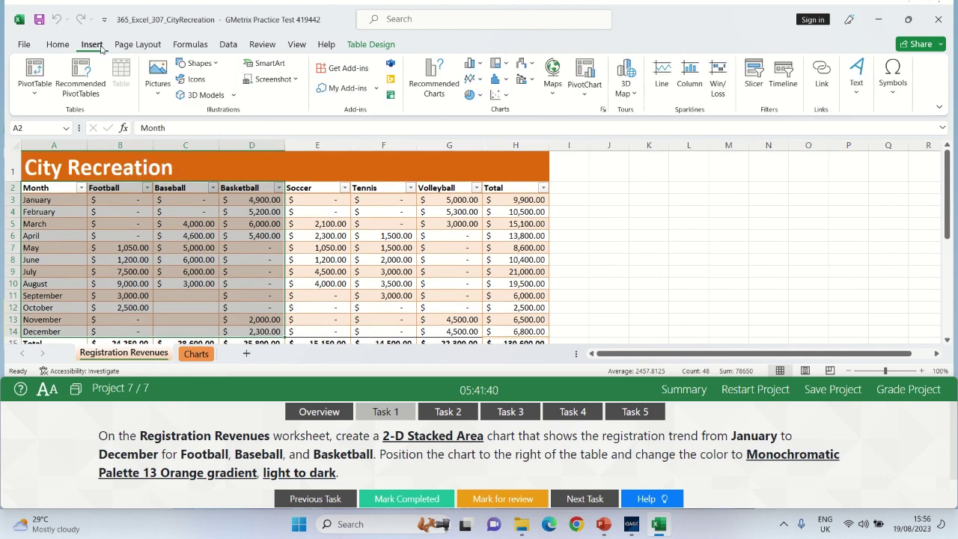
left_click(478, 80)
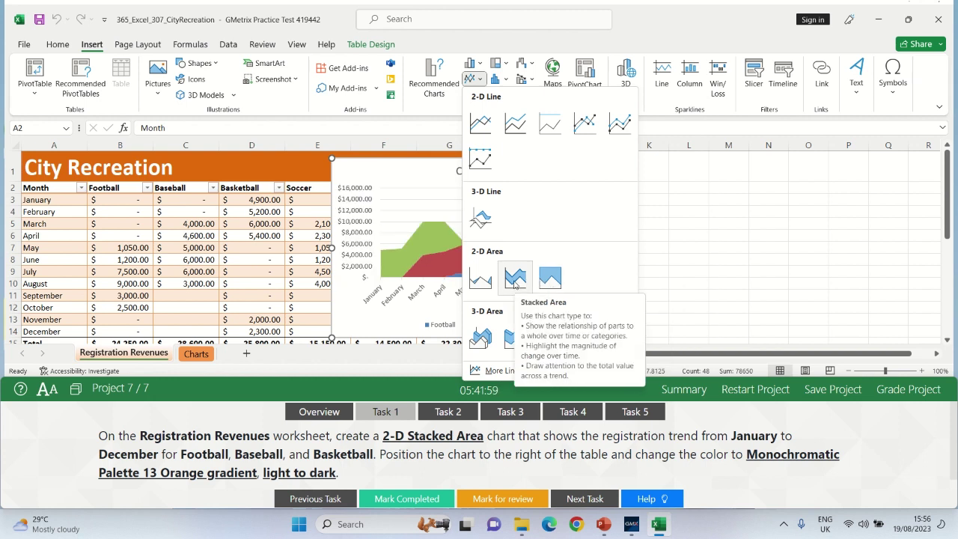
left_click(515, 278)
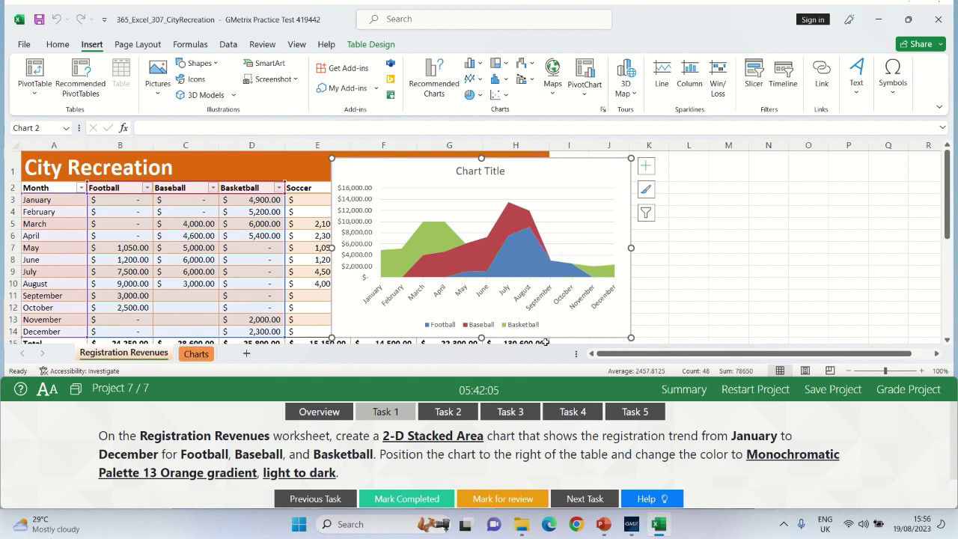
Drag the area chart right of the table, into roughly columns I–Q, and open Change Colors
left_click_drag(599, 163, 822, 166)
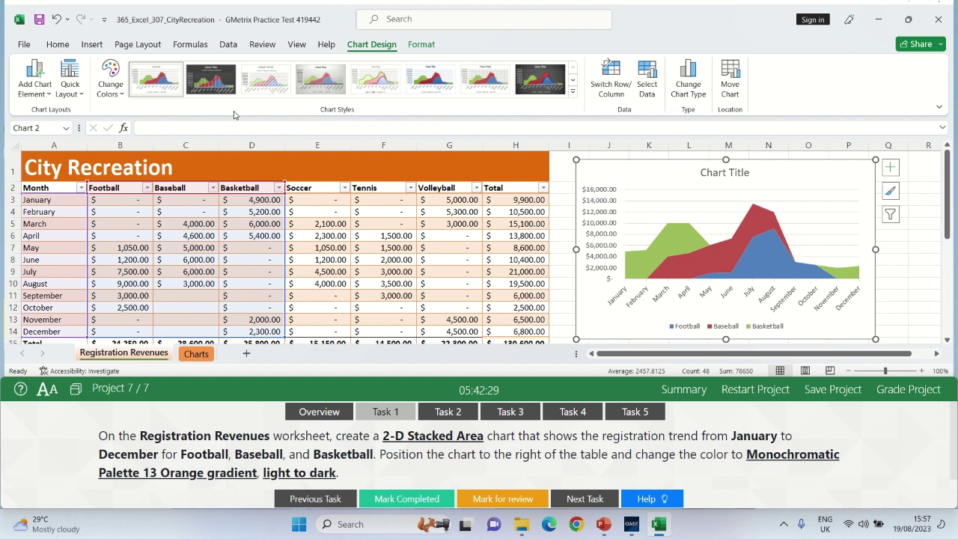
left_click(112, 82)
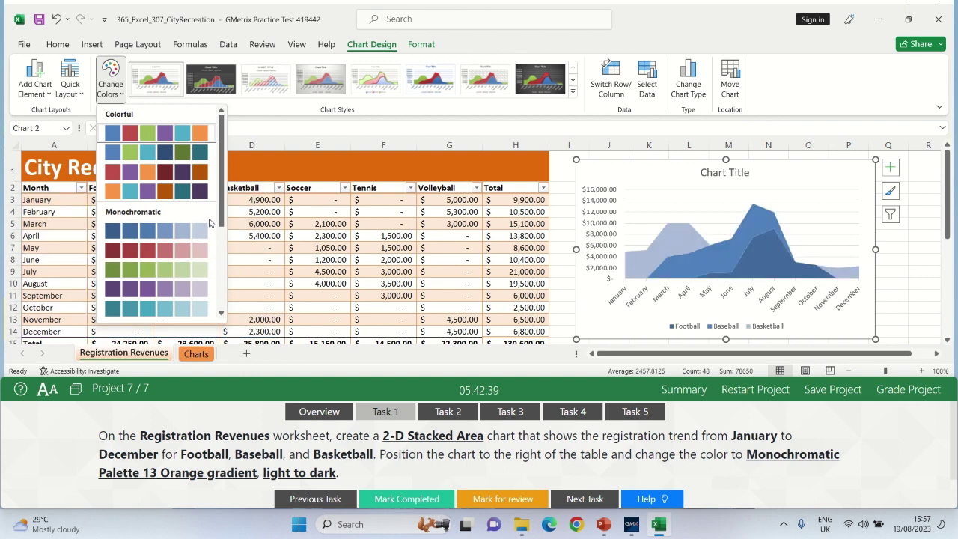
Apply orange Monochromatic Palette 13 to the area chart and mark Task 1 completed
left_click_drag(221, 190, 221, 232)
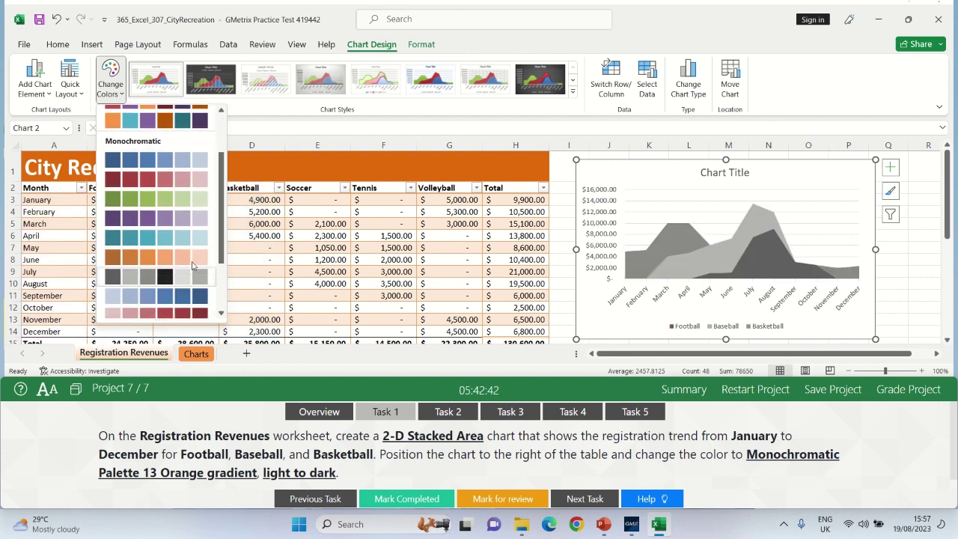
left_click_drag(220, 260, 220, 298)
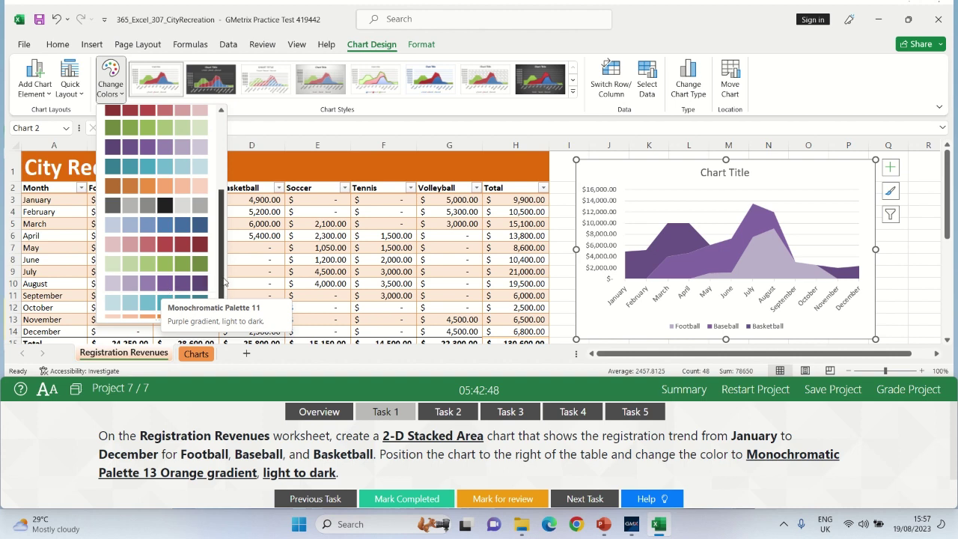
left_click_drag(226, 281, 224, 292)
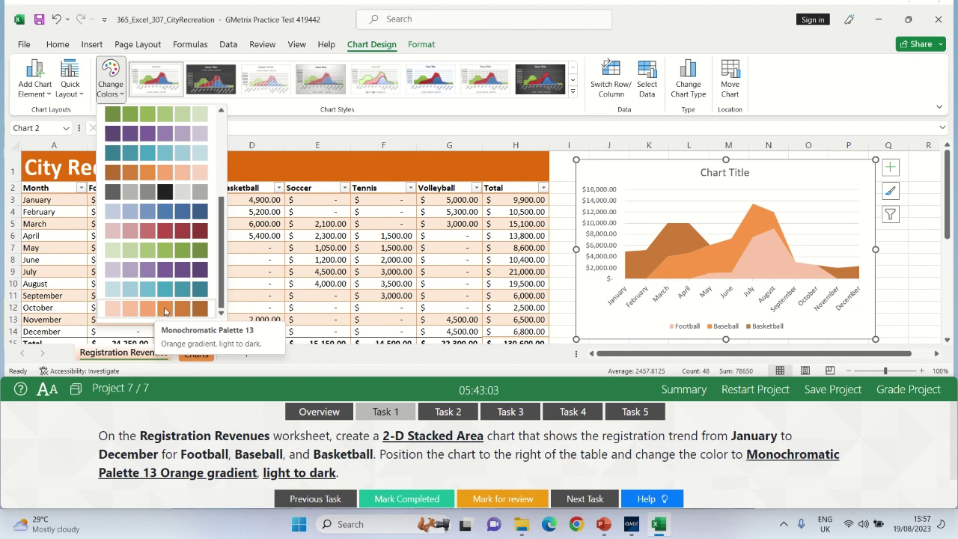
left_click(166, 309)
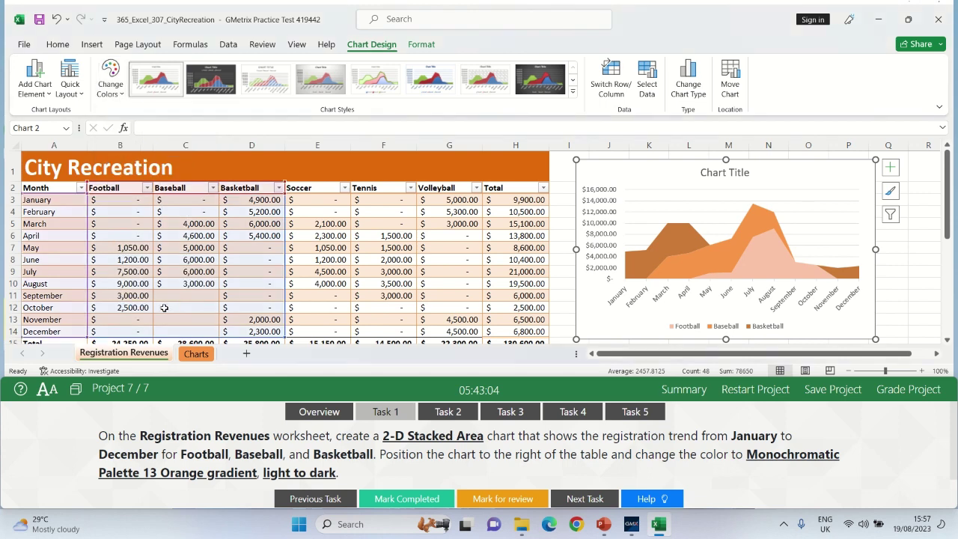
left_click(112, 91)
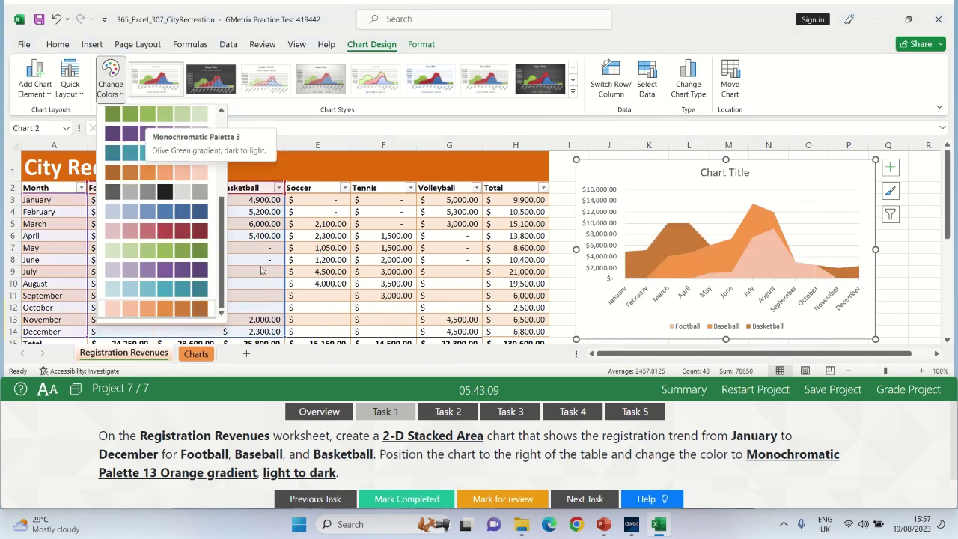
left_click(184, 313)
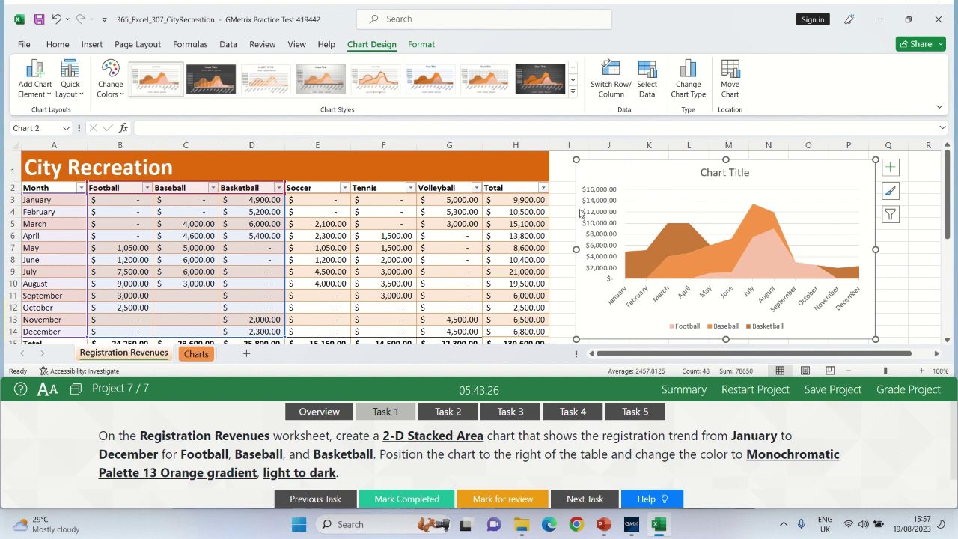
left_click(897, 270)
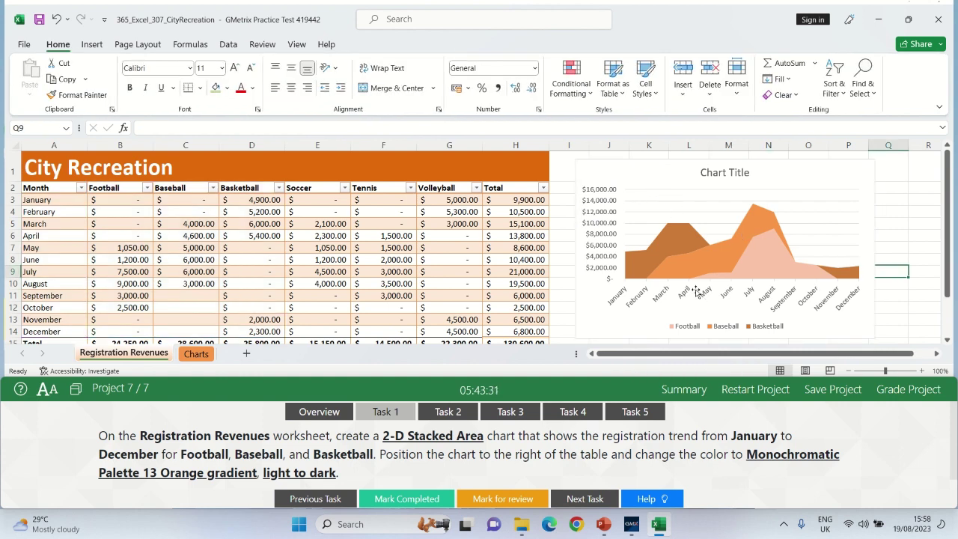
left_click(411, 500)
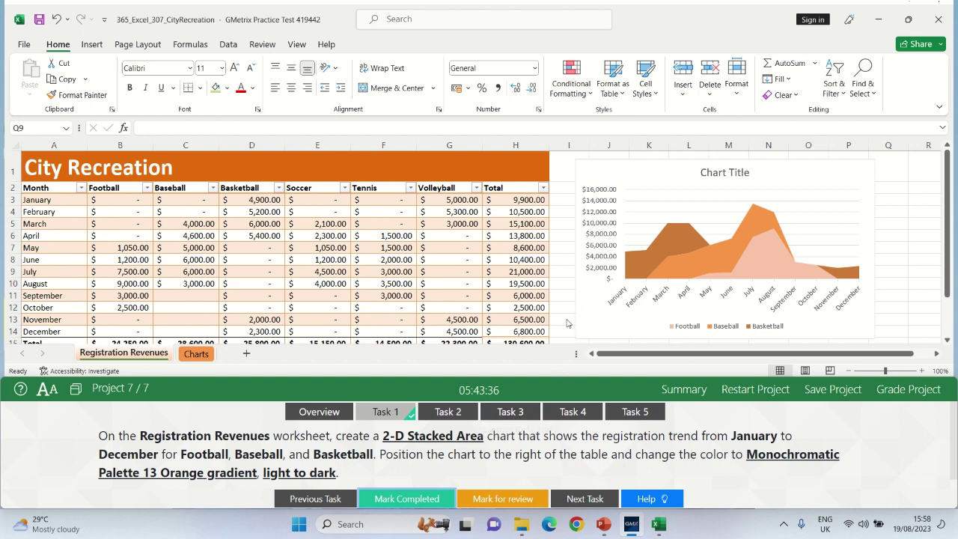
Switch to Task 2 and select the Soccer, Tennis and Volleyball pie chart below the table
left_click(426, 415)
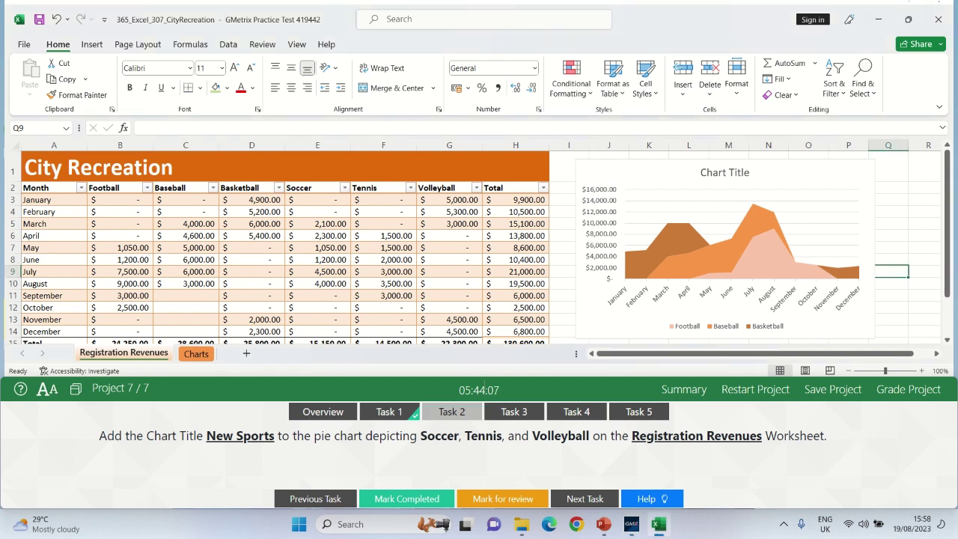
left_click(568, 319)
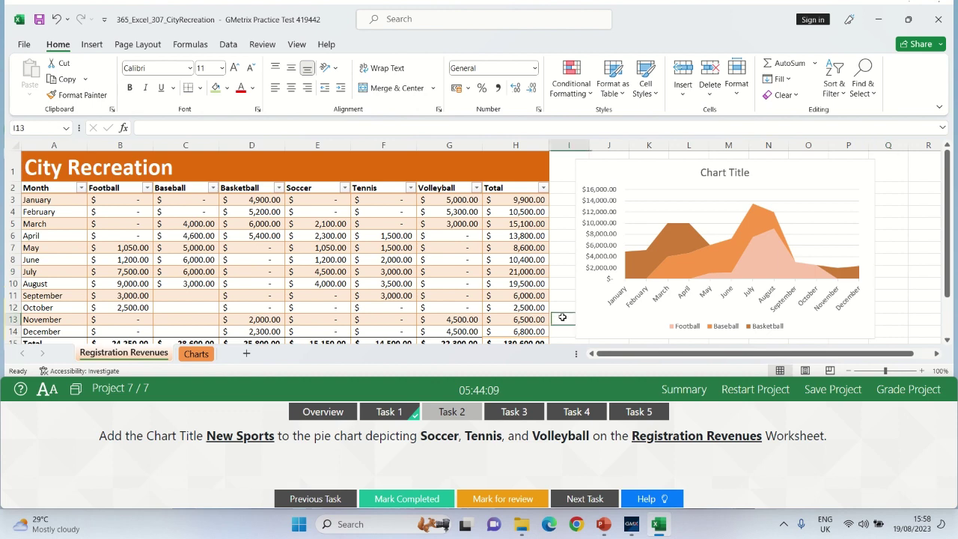
key("Down")
key("Page_Down")
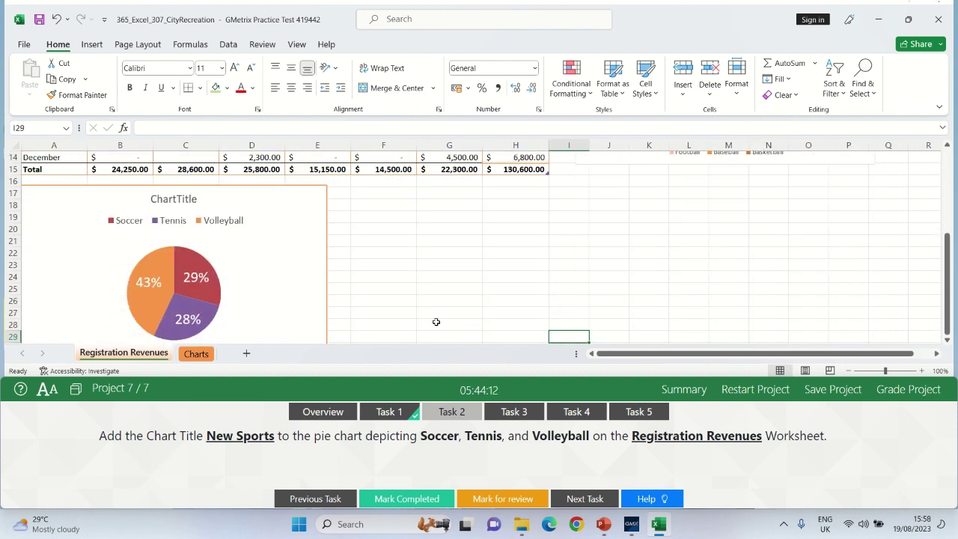
left_click(279, 189)
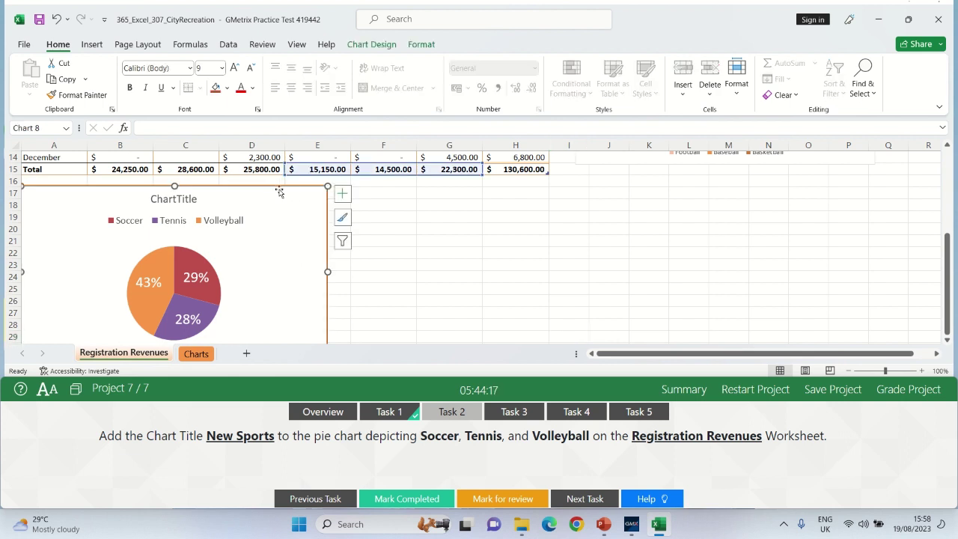
Change the pie chart's title to 'New Sports' and mark Task 2 completed
left_click(186, 199)
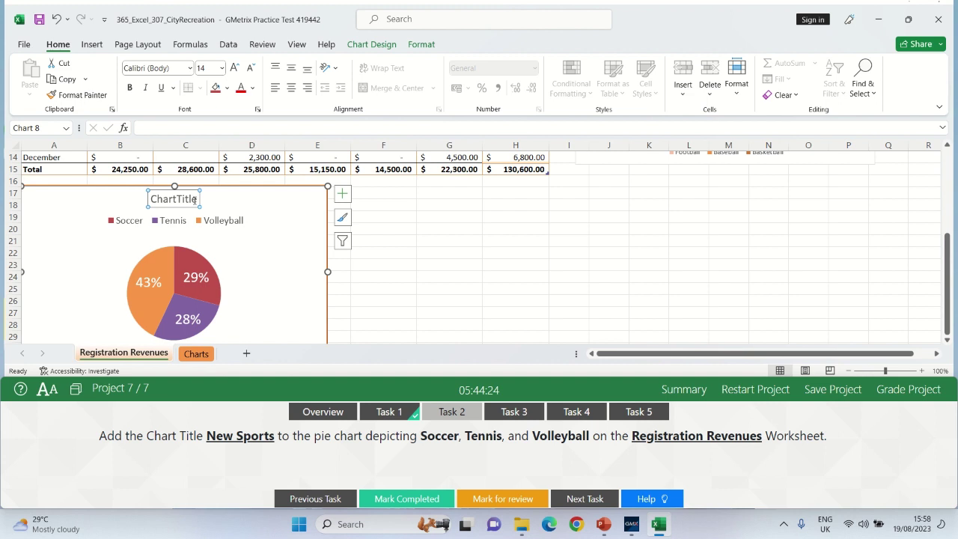
type("NE")
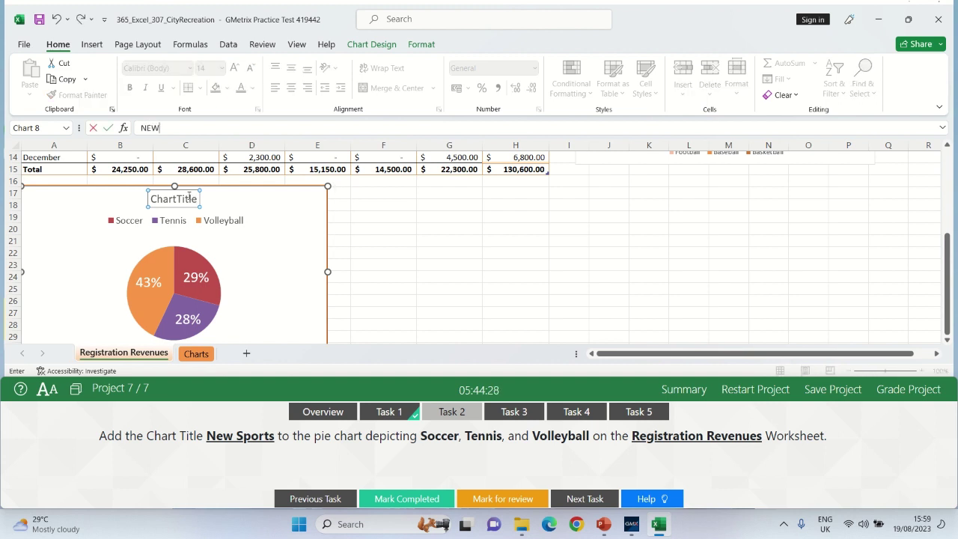
key("BackSpace")
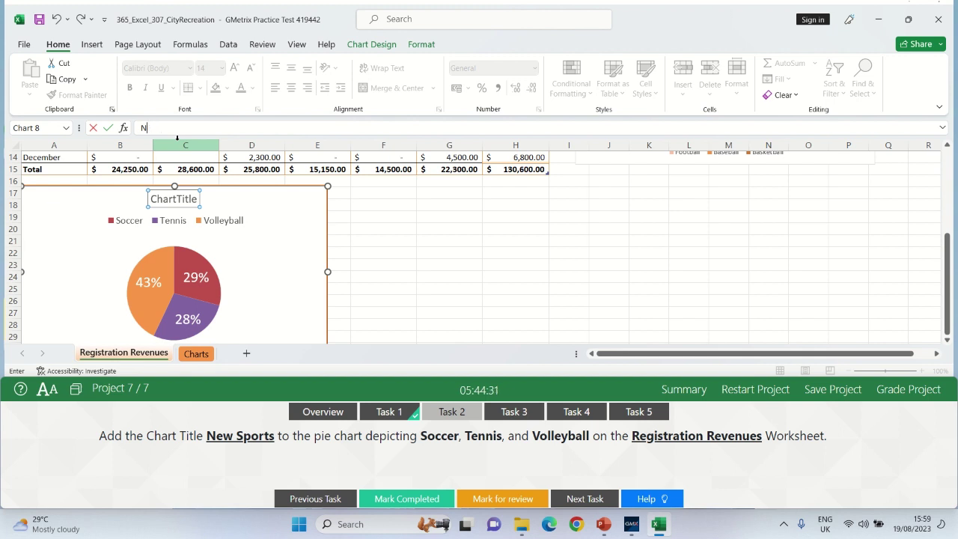
type("ew Sports")
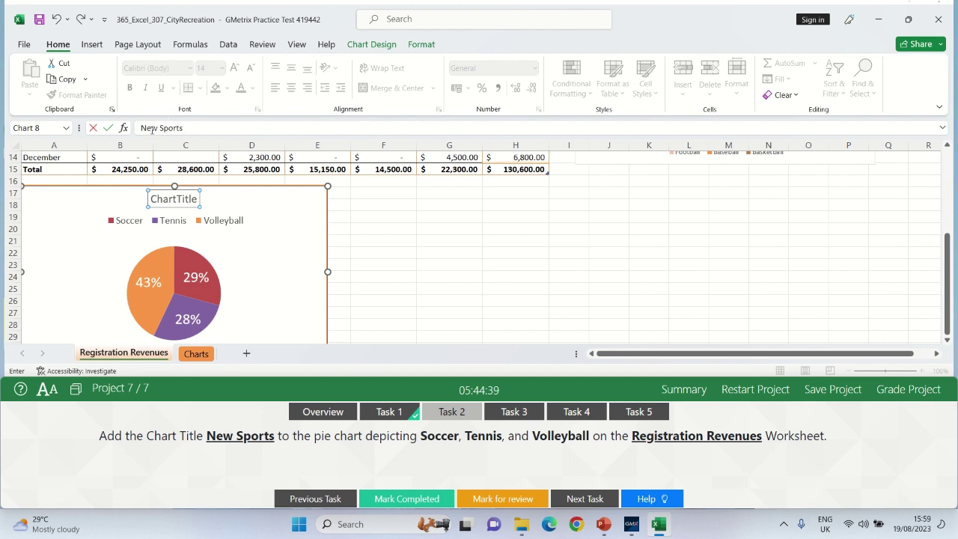
left_click(383, 229)
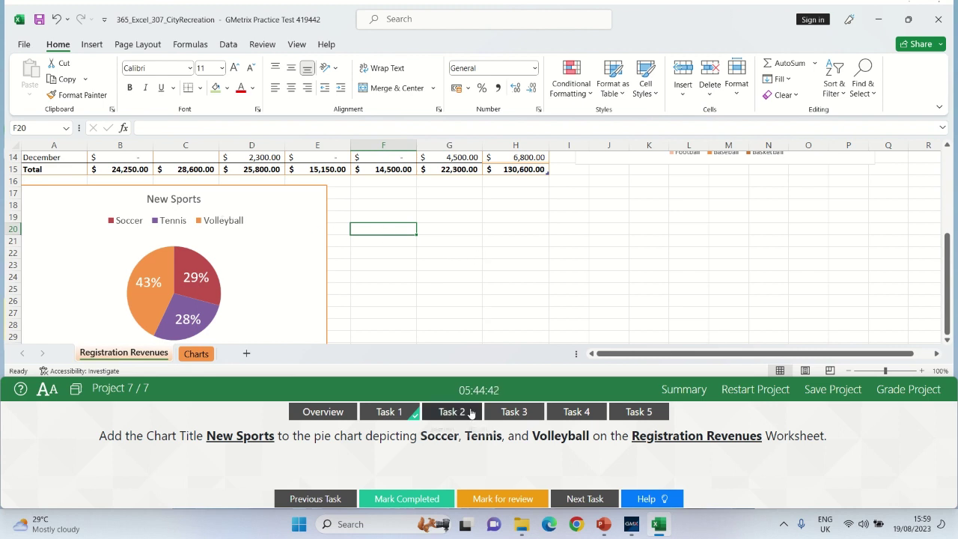
left_click(406, 497)
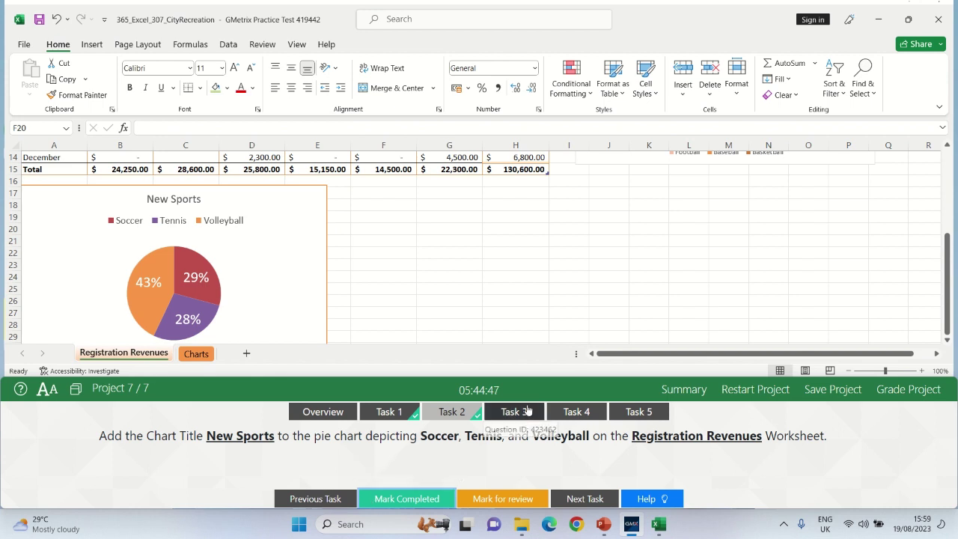
Move the Football, Baseball and Basketball pie chart as an object onto the Charts sheet, then mark Task 3 completed
left_click(524, 412)
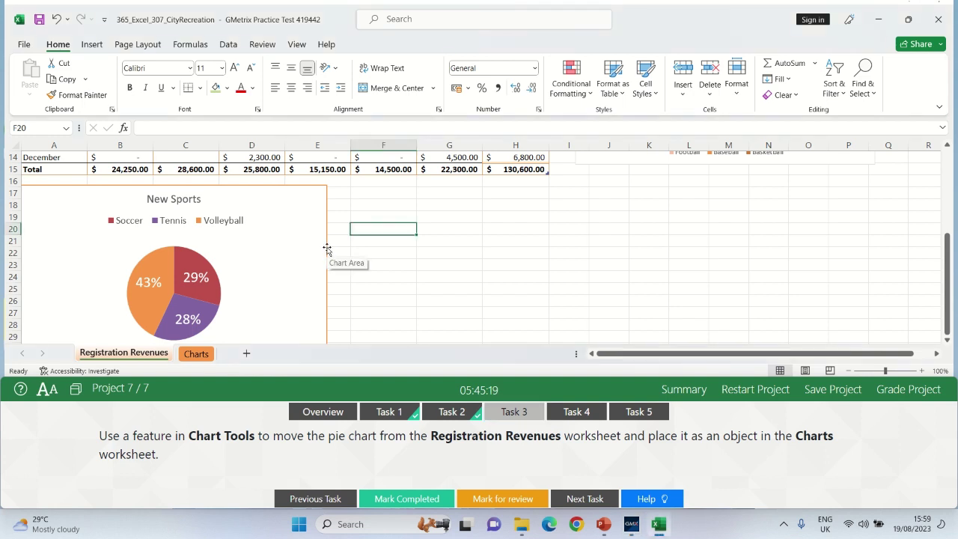
double_click(327, 250)
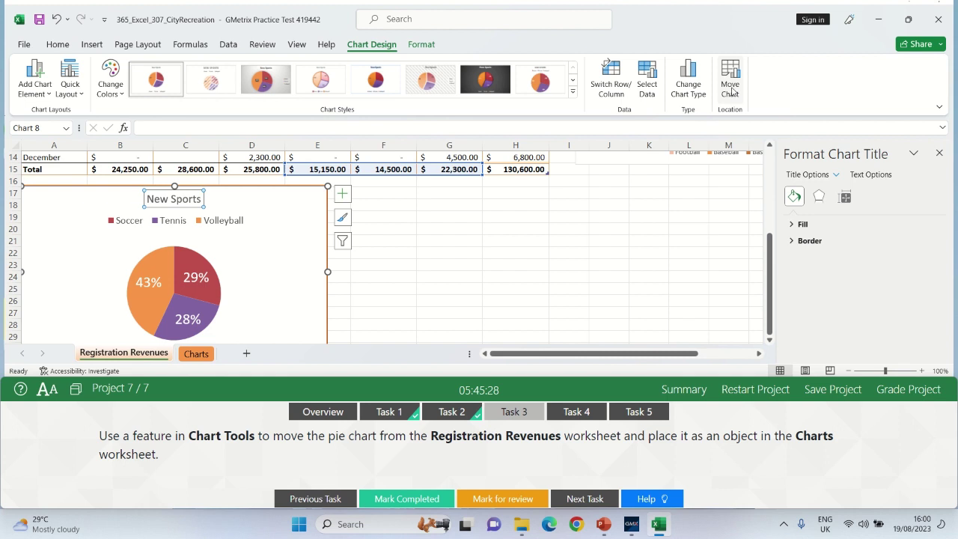
left_click(733, 93)
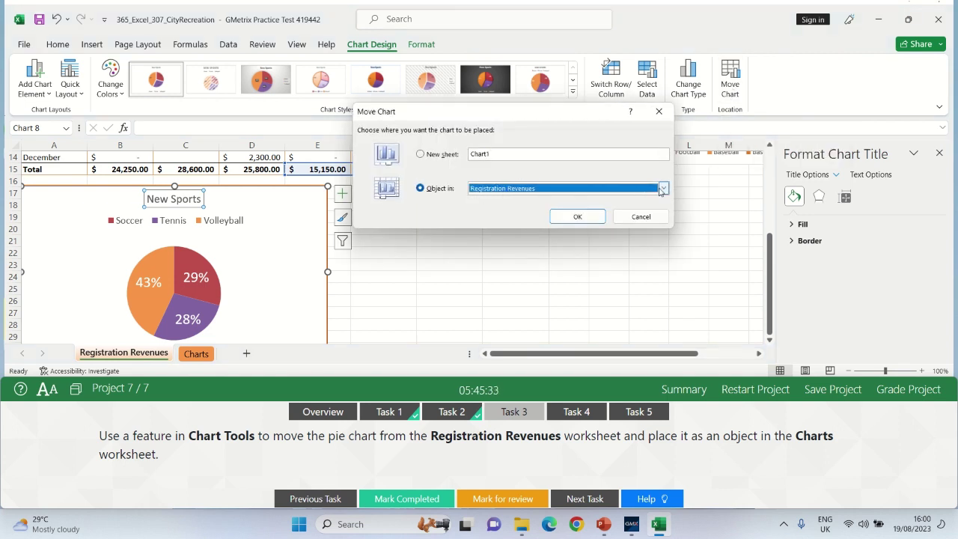
left_click(663, 187)
left_click(549, 208)
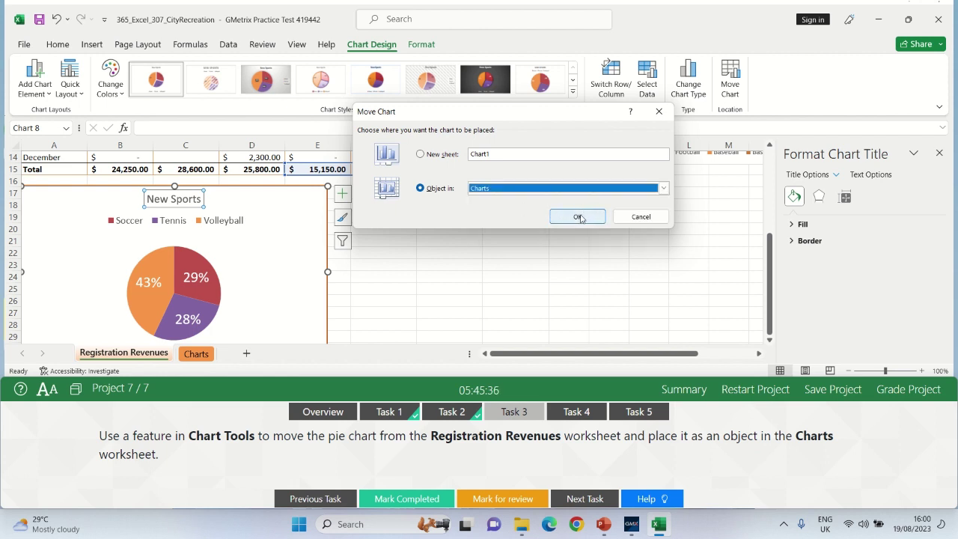
left_click(578, 216)
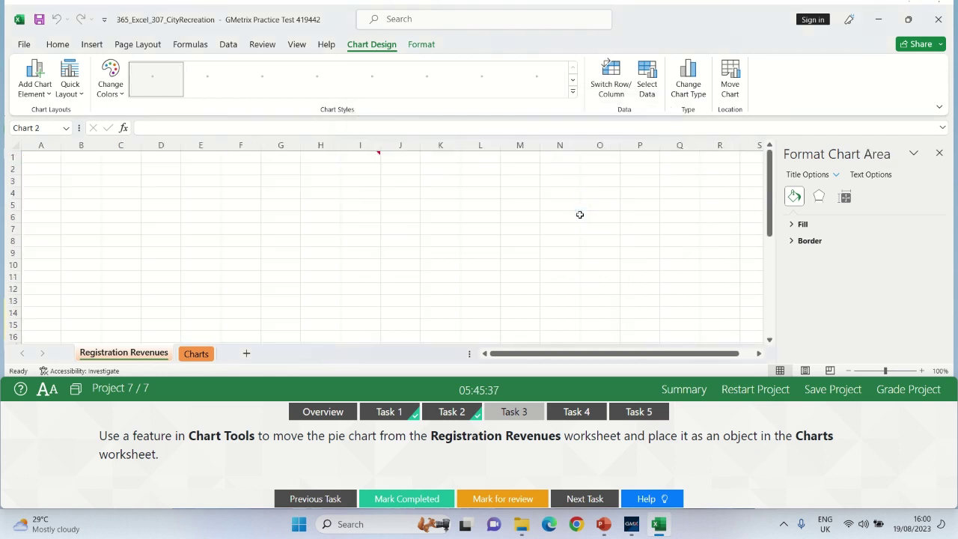
left_click(417, 244)
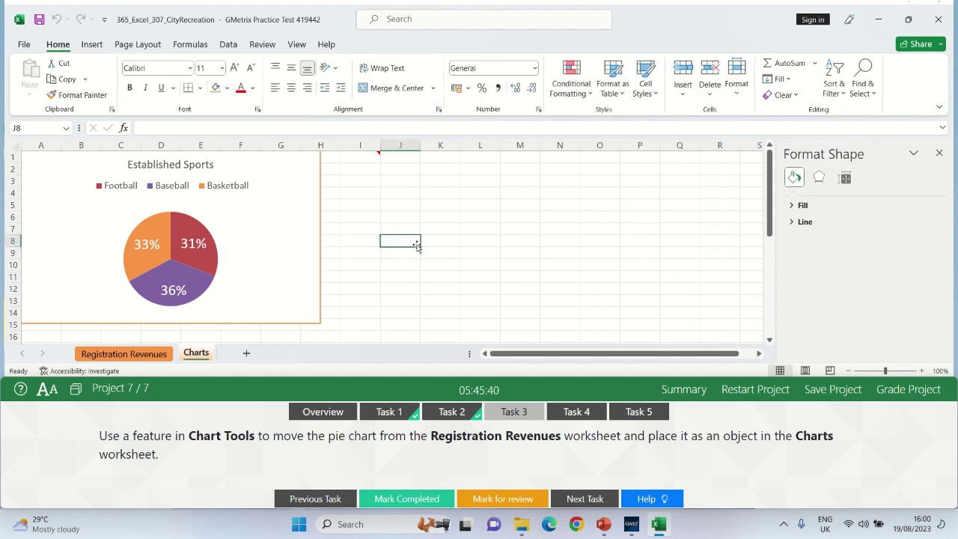
left_click(382, 499)
Open the alt text editor for the Established Sports pie chart on the Charts sheet
left_click(569, 411)
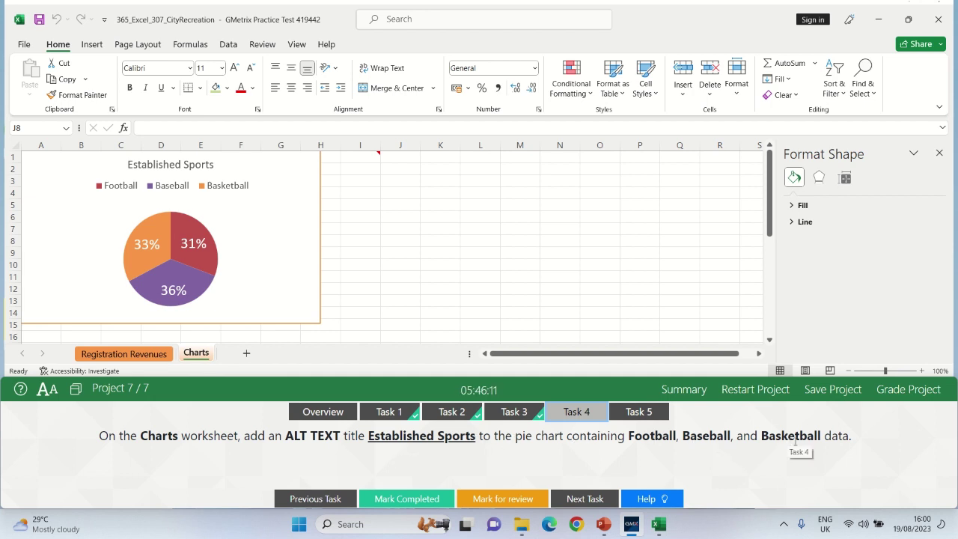
left_click(321, 273)
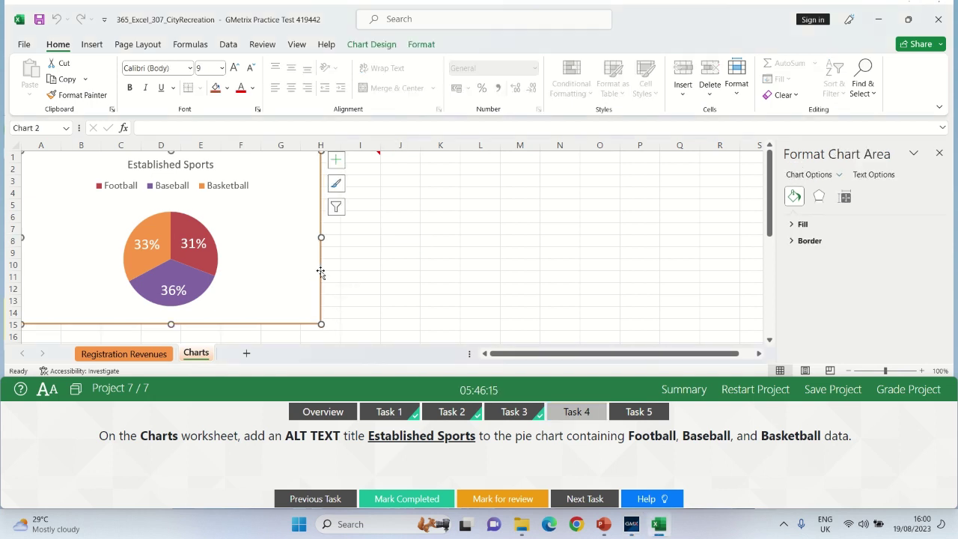
right_click(320, 270)
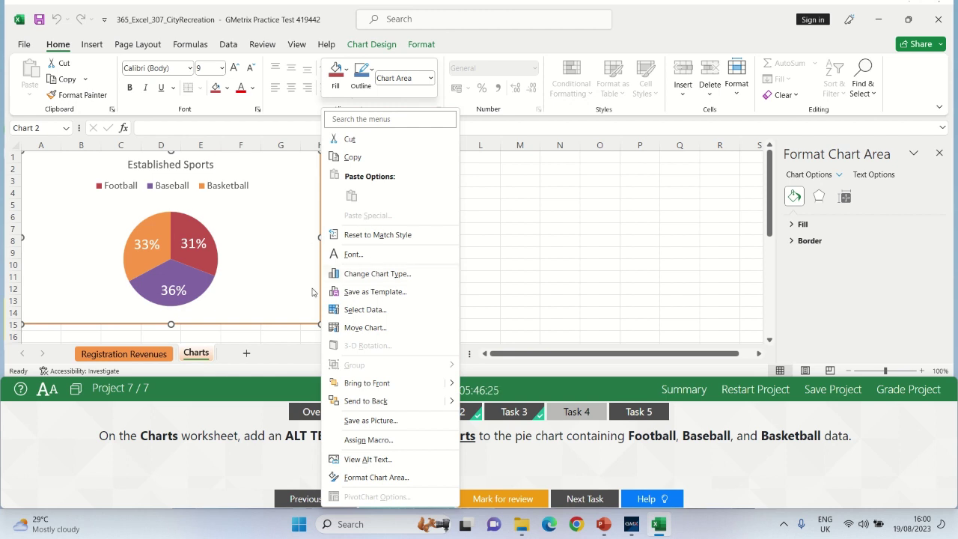
left_click(285, 320)
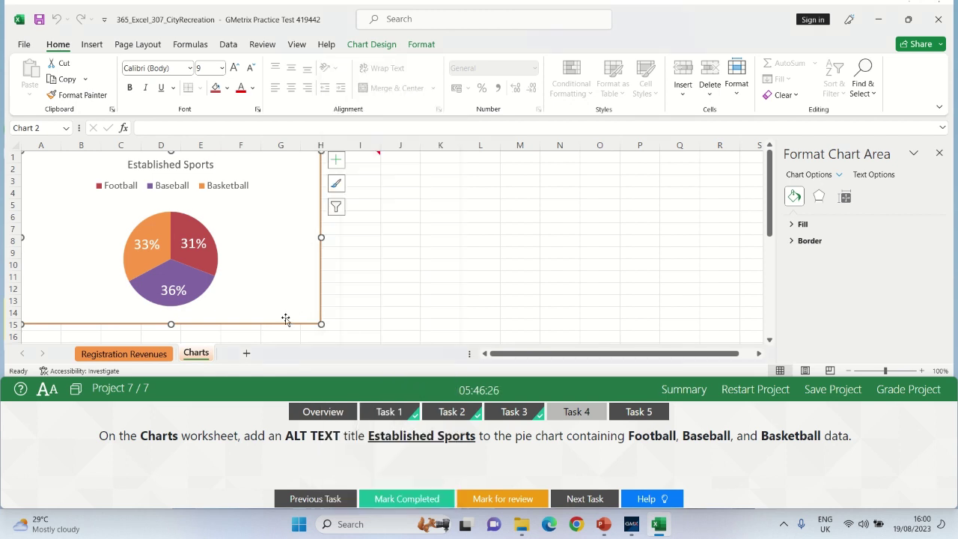
right_click(321, 274)
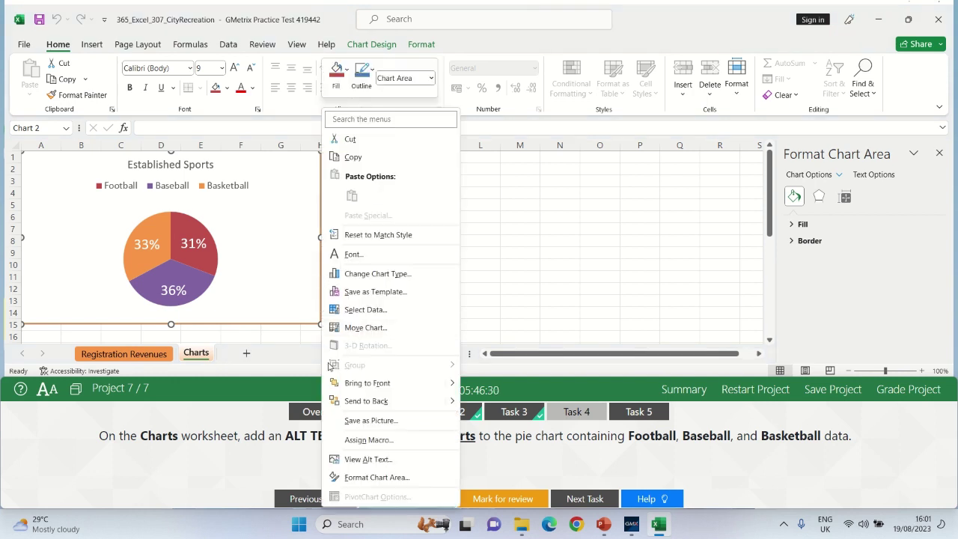
left_click(367, 459)
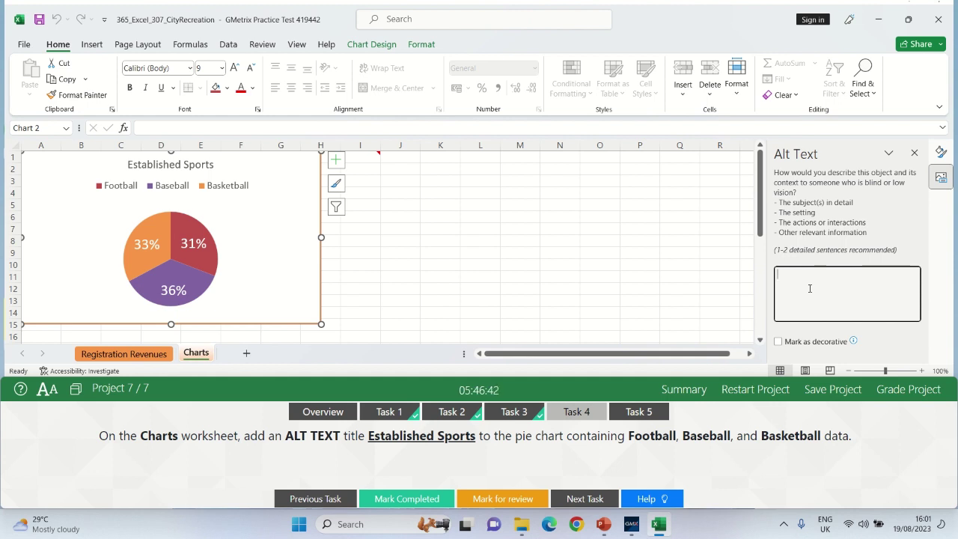
Enter 'Established Sports' as the chart's alt text description and mark the task completed
type("e")
key("BackSpace")
type("Este")
key("BackSpace")
type("ablished Sports")
left_click(678, 276)
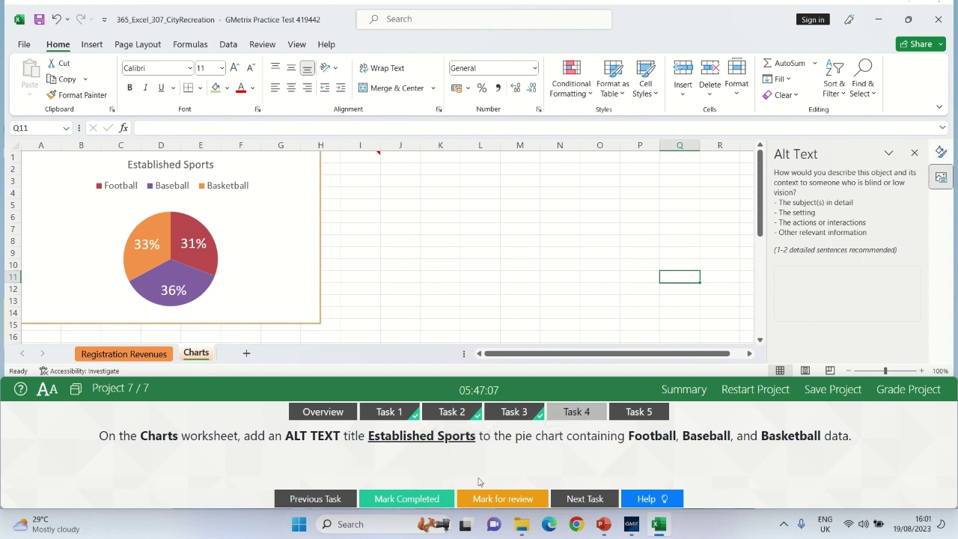
left_click(416, 500)
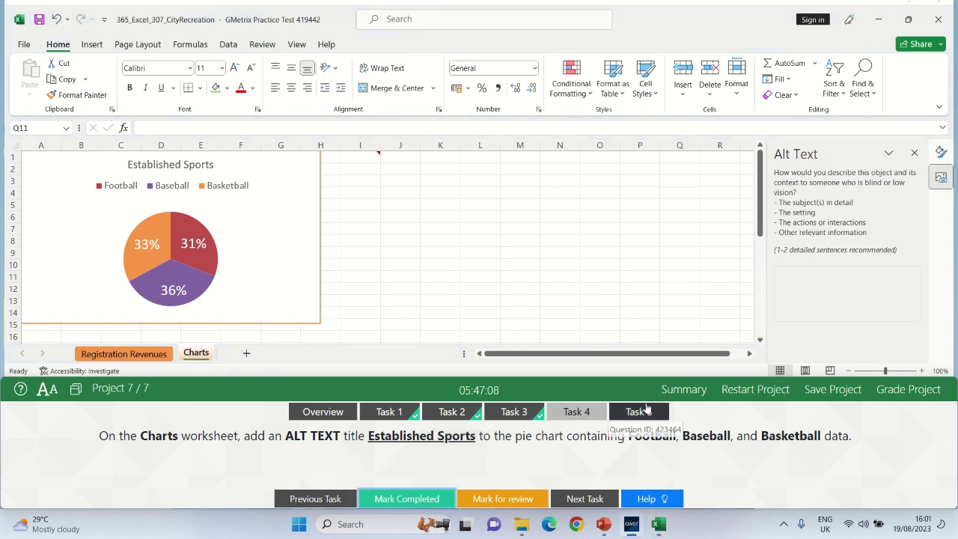
Close the Alt Text and Format Shape panes beside the worksheet
left_click(637, 413)
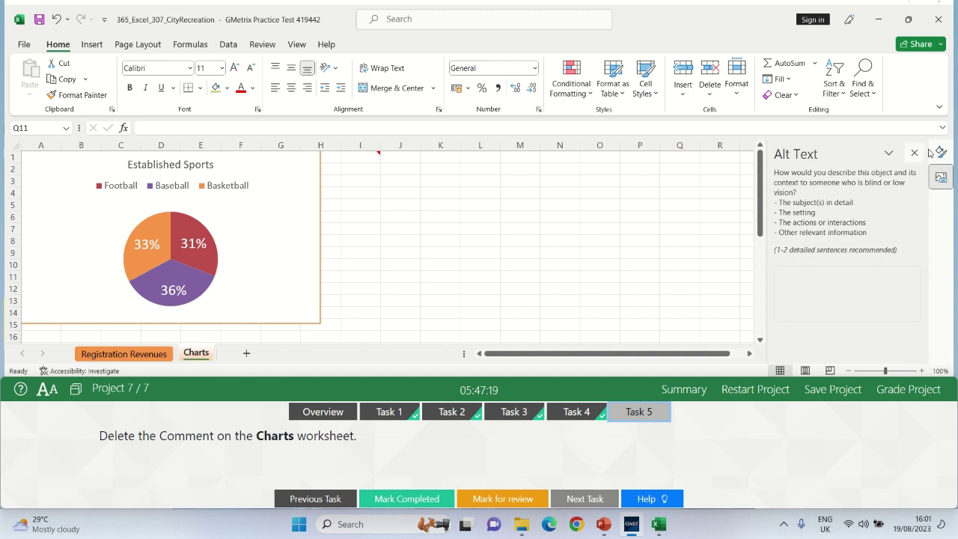
left_click(906, 159)
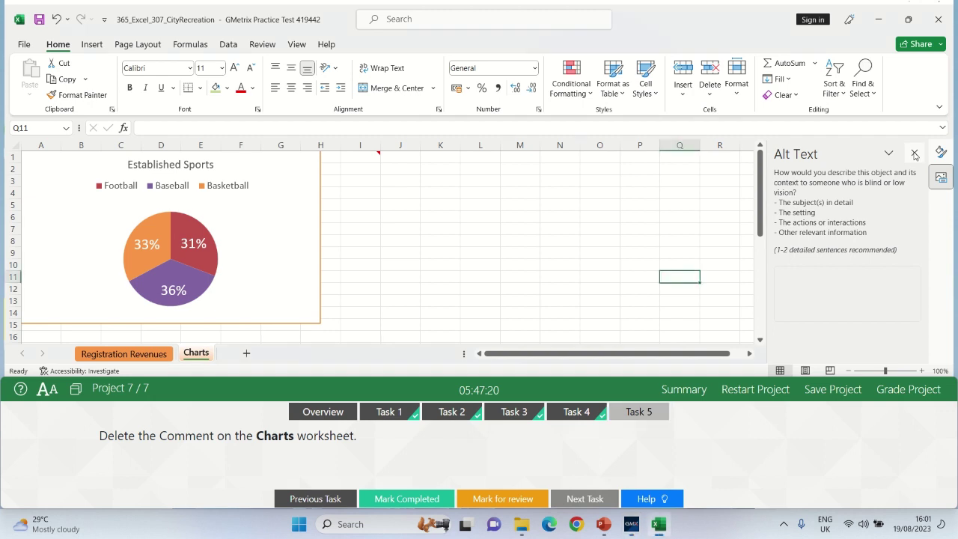
left_click(914, 153)
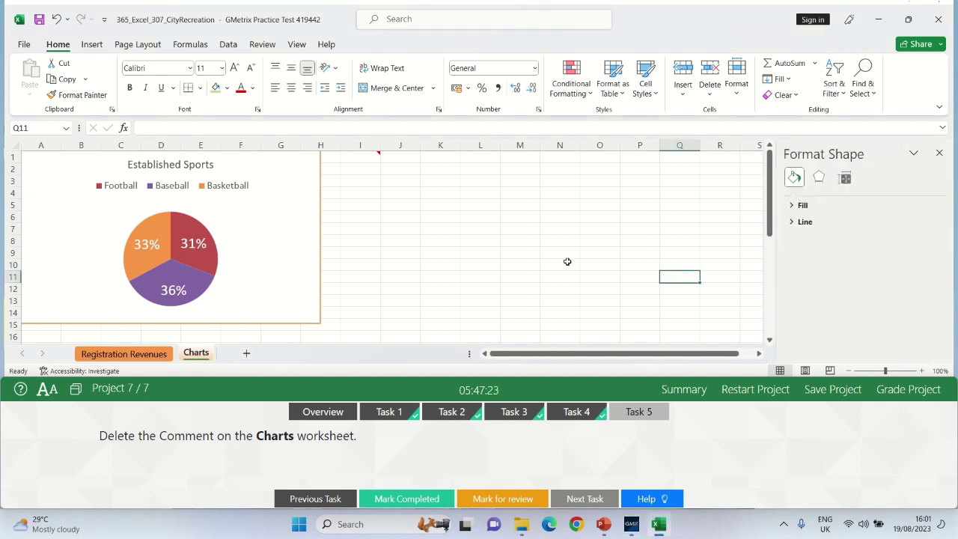
left_click(939, 153)
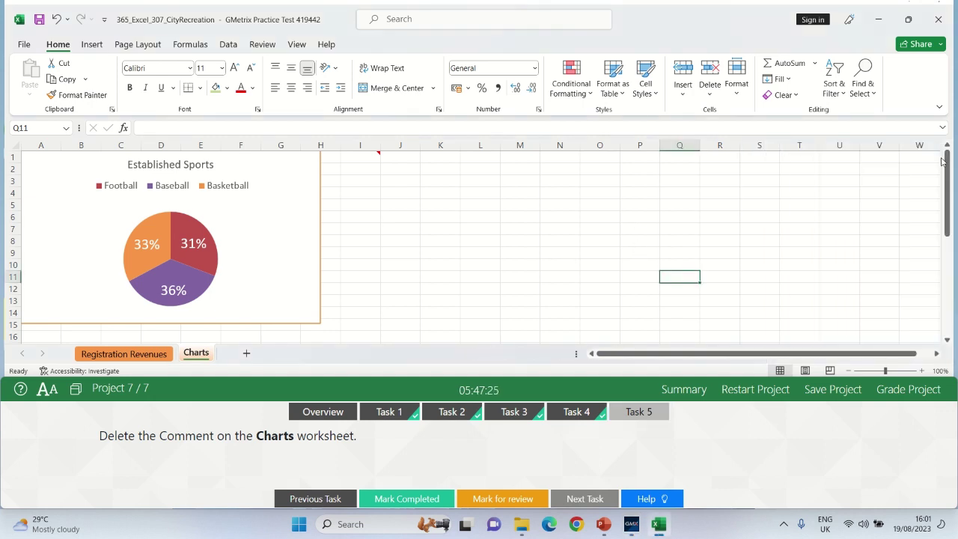
left_click(322, 237)
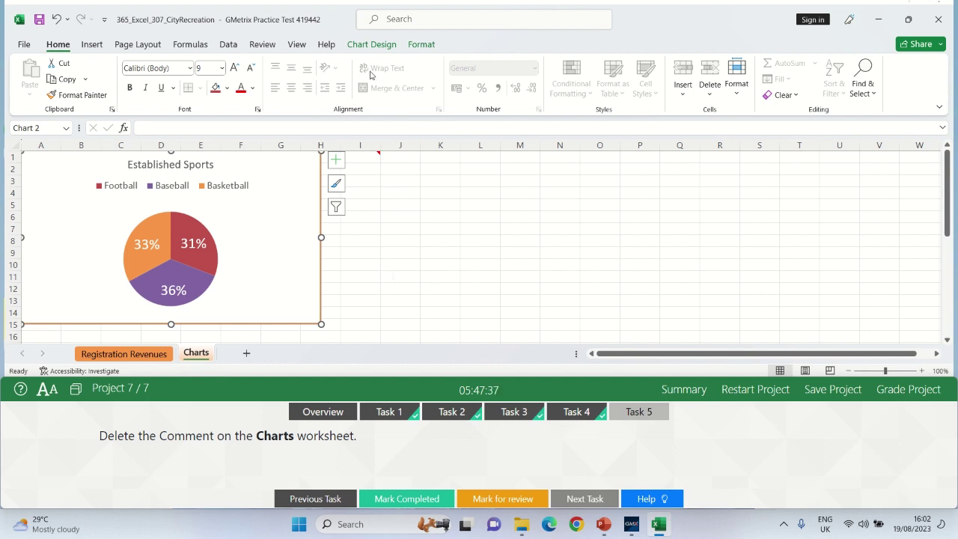
Delete the comment on cell I1, mark the task completed and submit the project for grading
left_click(263, 44)
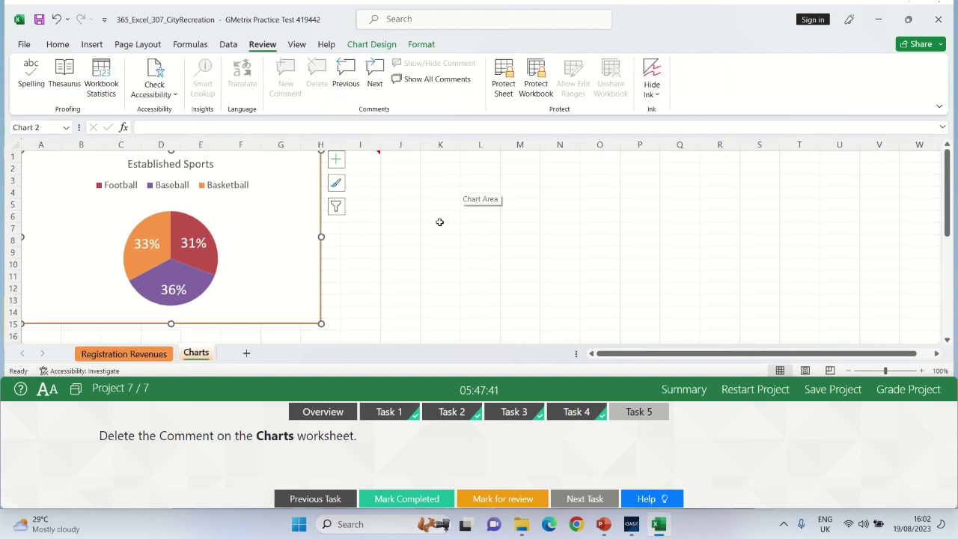
left_click(429, 83)
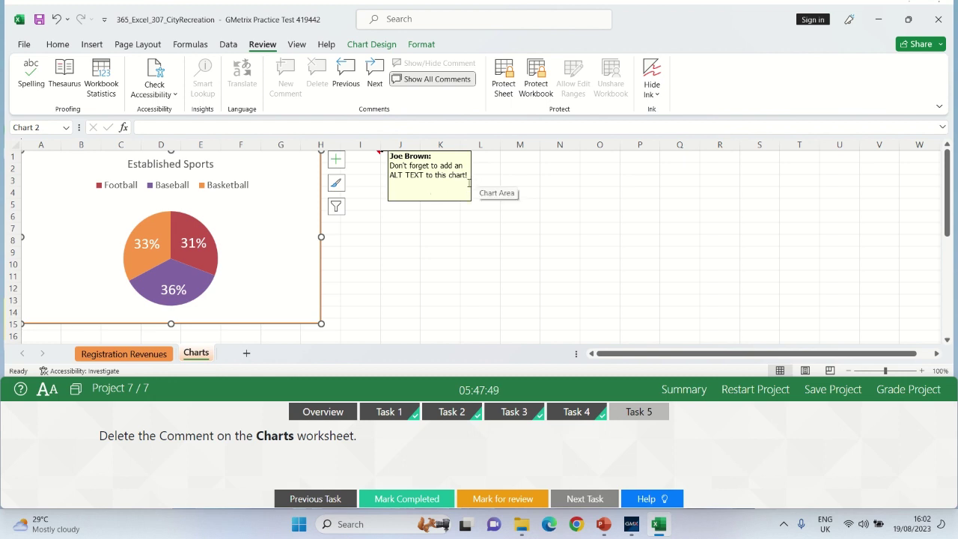
left_click(448, 178)
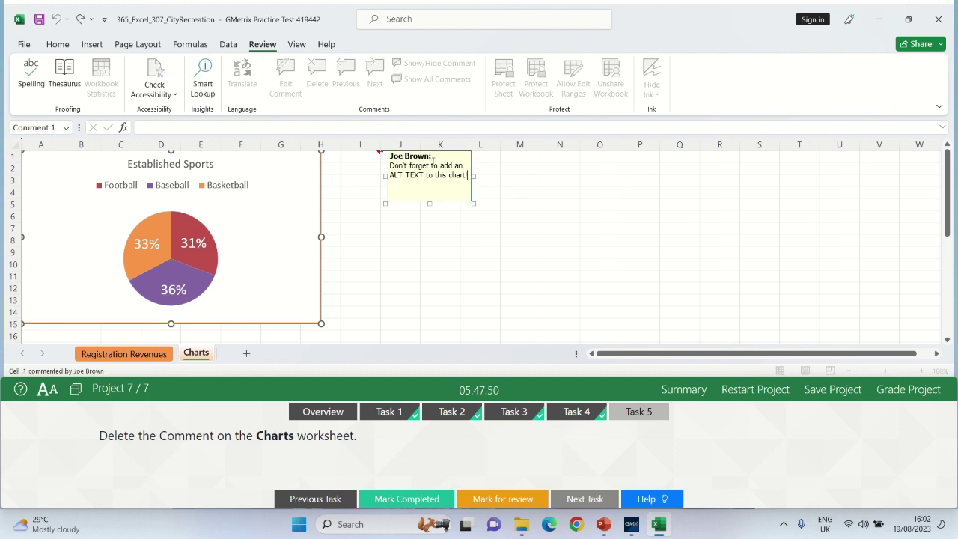
left_click(472, 168)
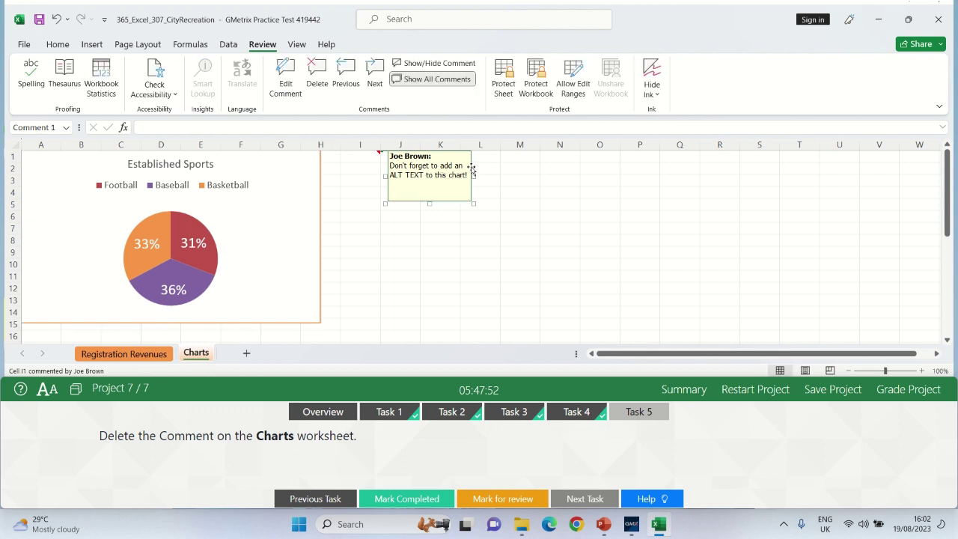
left_click(318, 73)
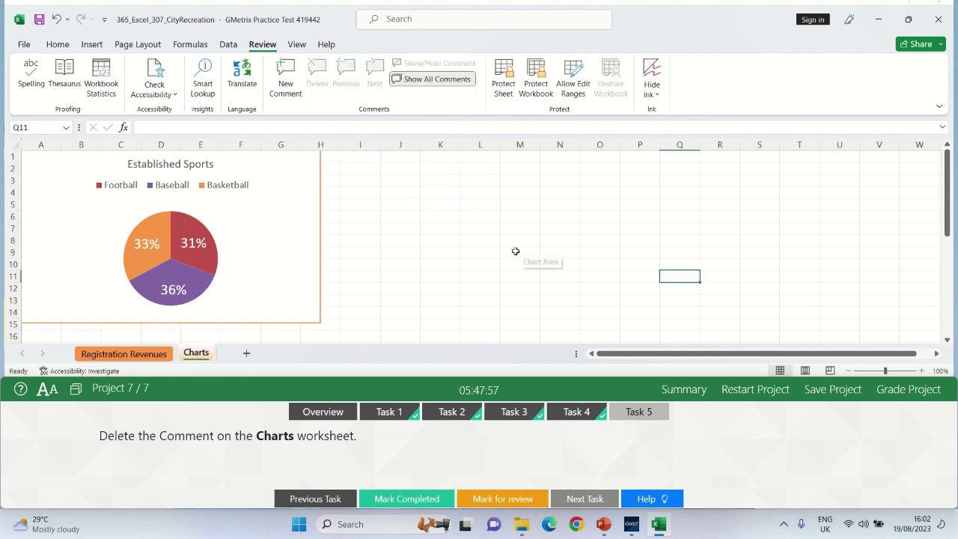
left_click(516, 251)
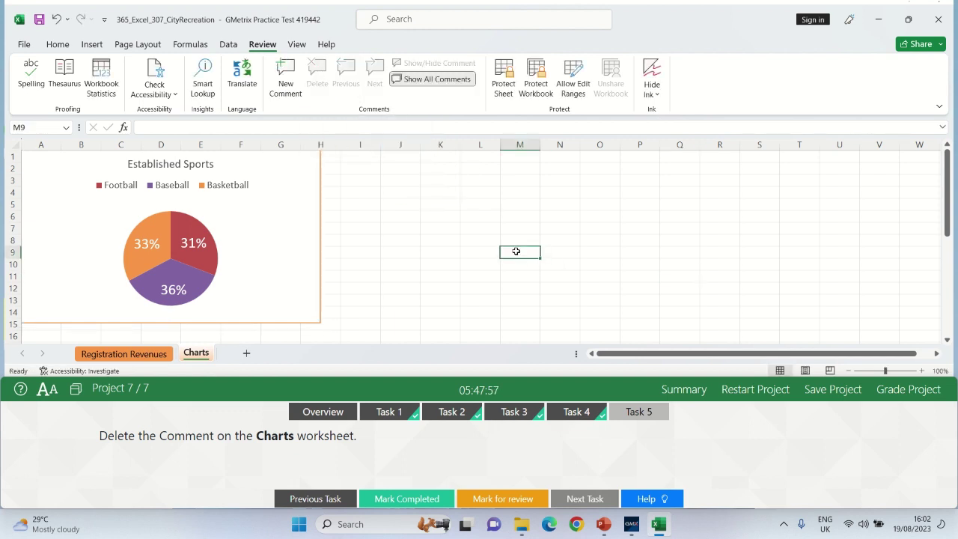
left_click(438, 498)
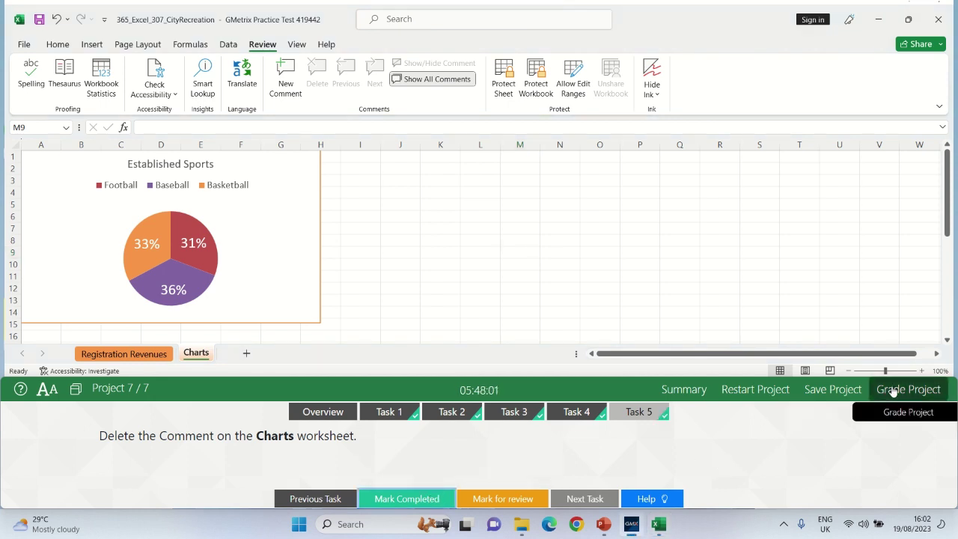
left_click(893, 391)
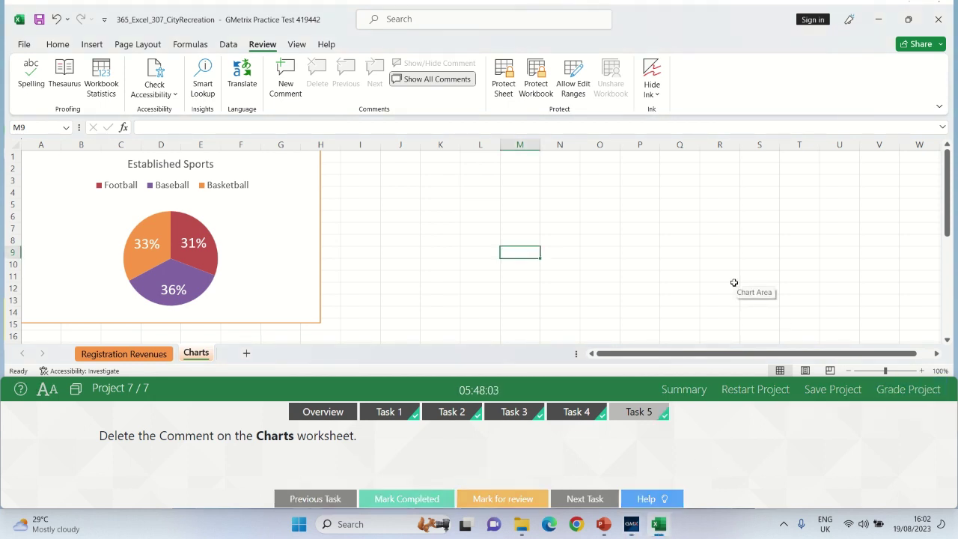